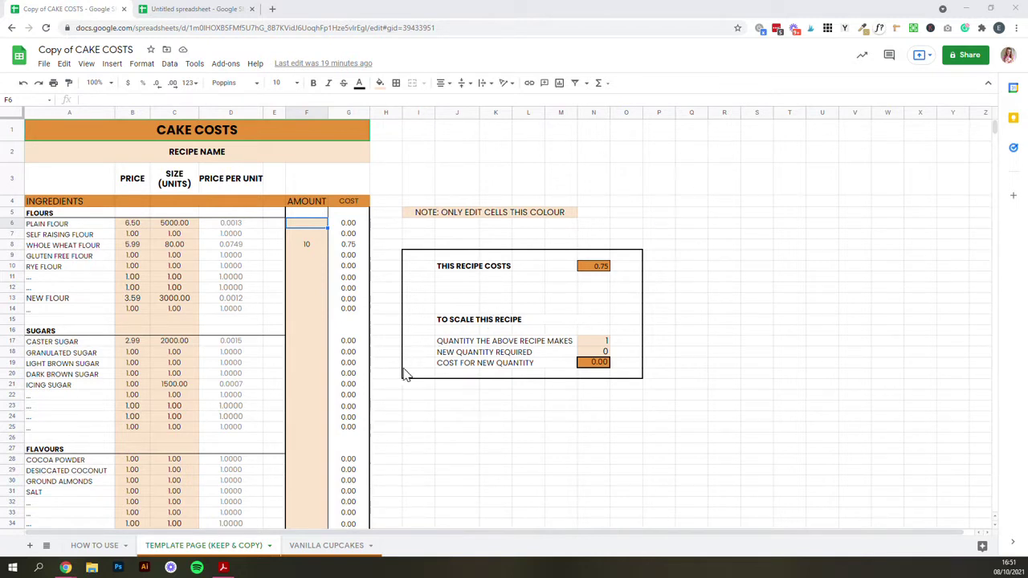
Switch to the Cake Pricing Calculator PDF in Acrobat and fill in an hourly rate of 15, time of 4 and material costs of 14
click(224, 568)
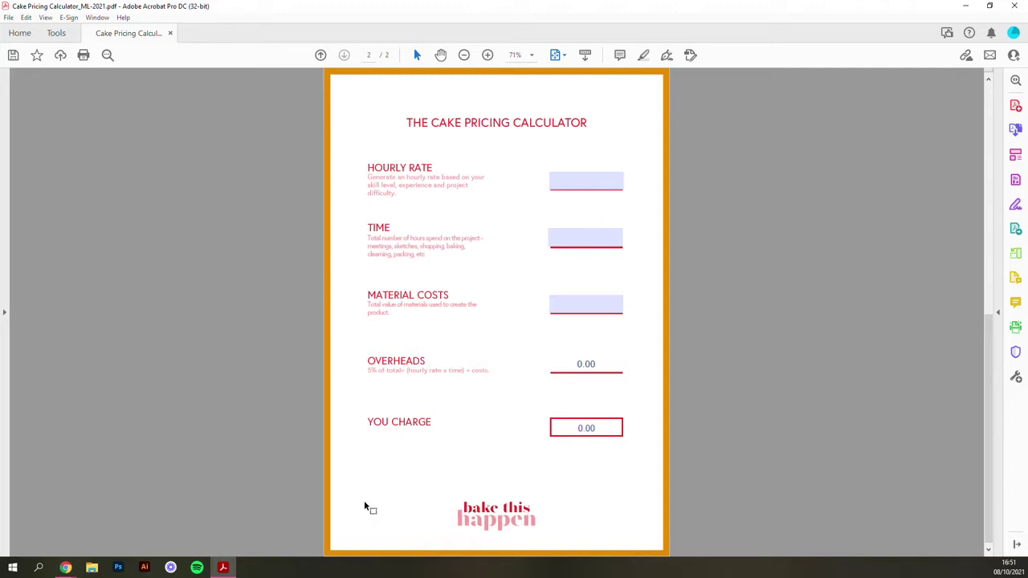
click(603, 181)
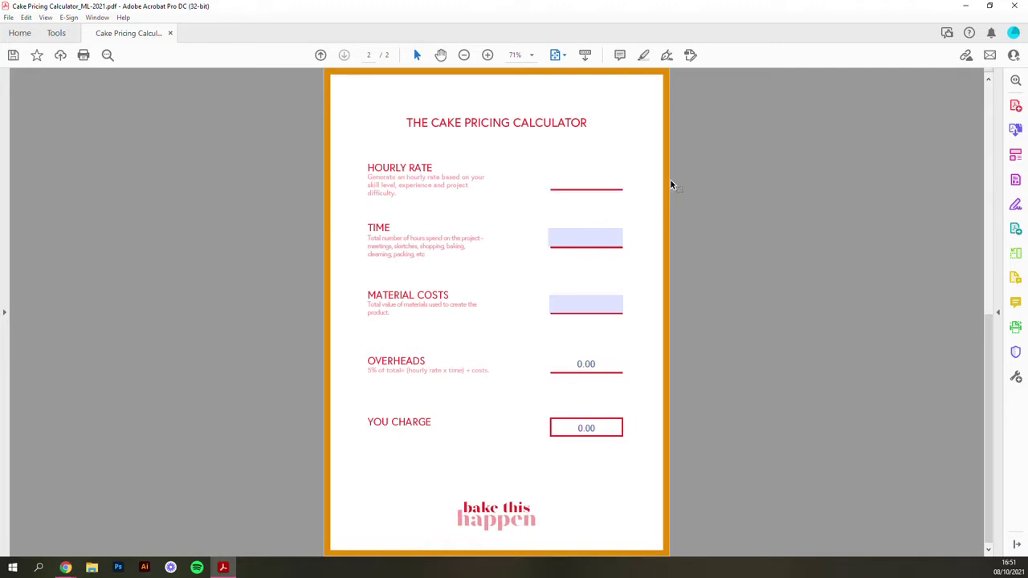
text(15)
click(589, 238)
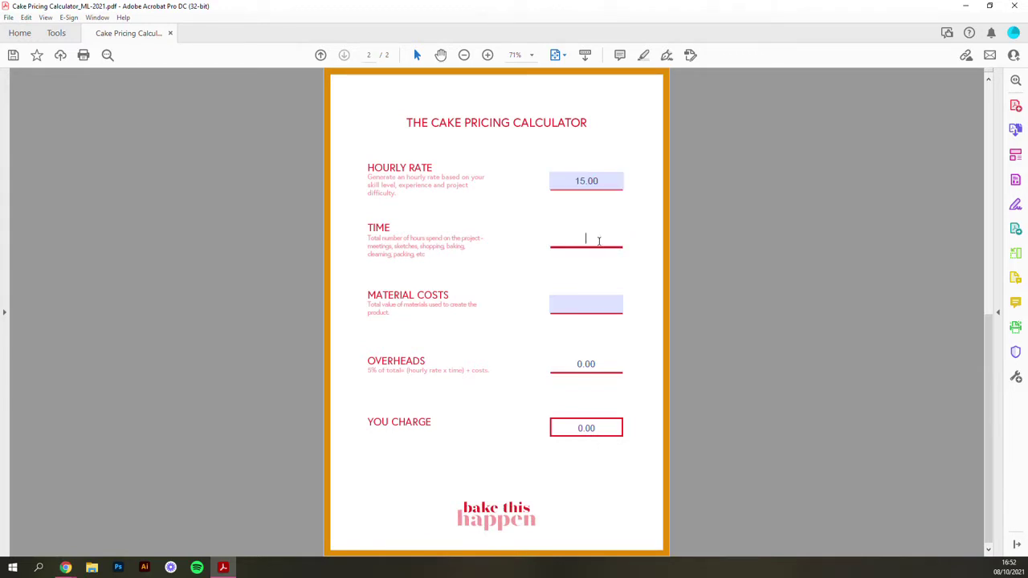
text(4)
click(604, 301)
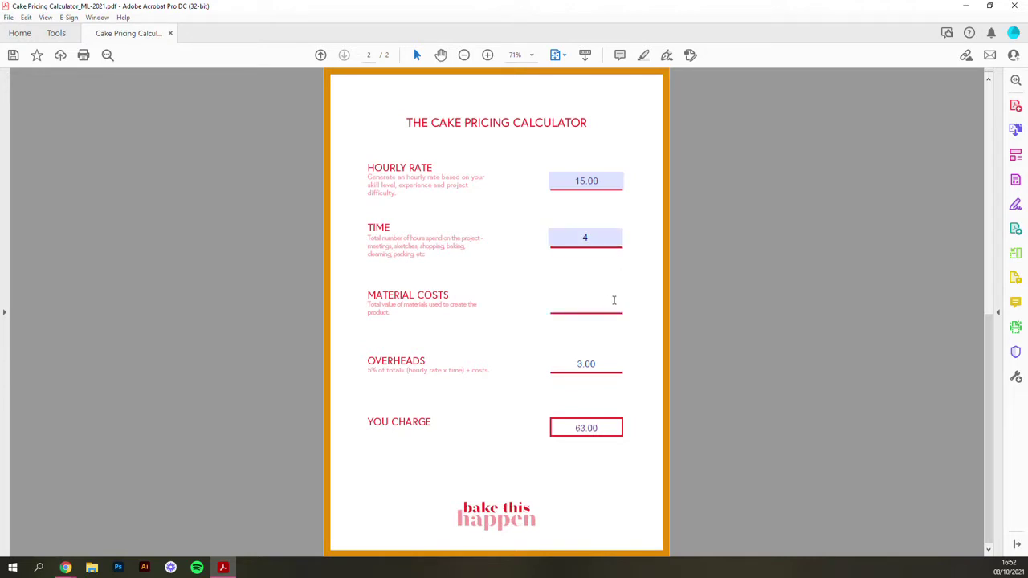
text(14)
key(Return)
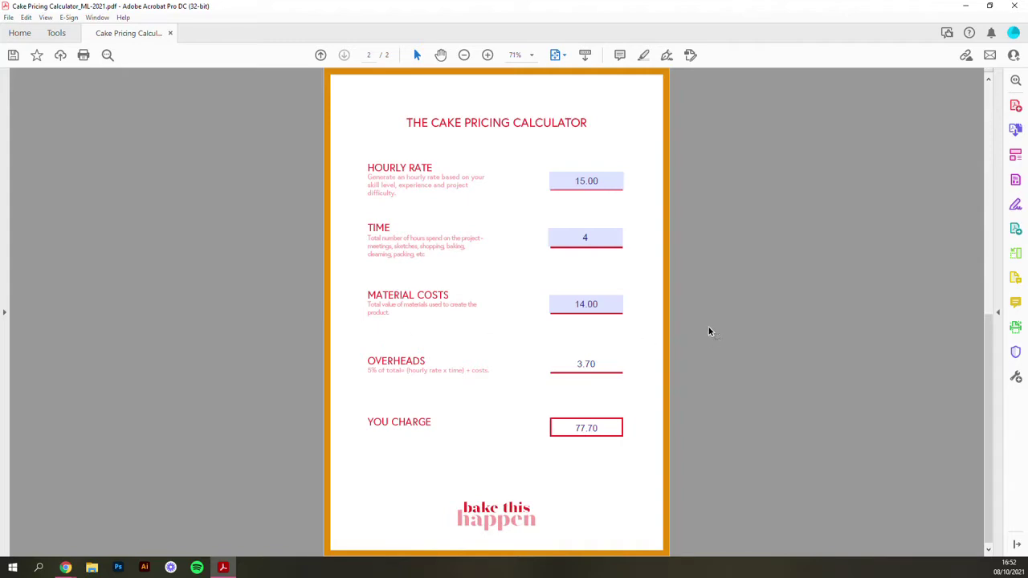
Switch back to the cake costs spreadsheet in Chrome and examine the plain flour row and cost column of the template sheet
click(966, 5)
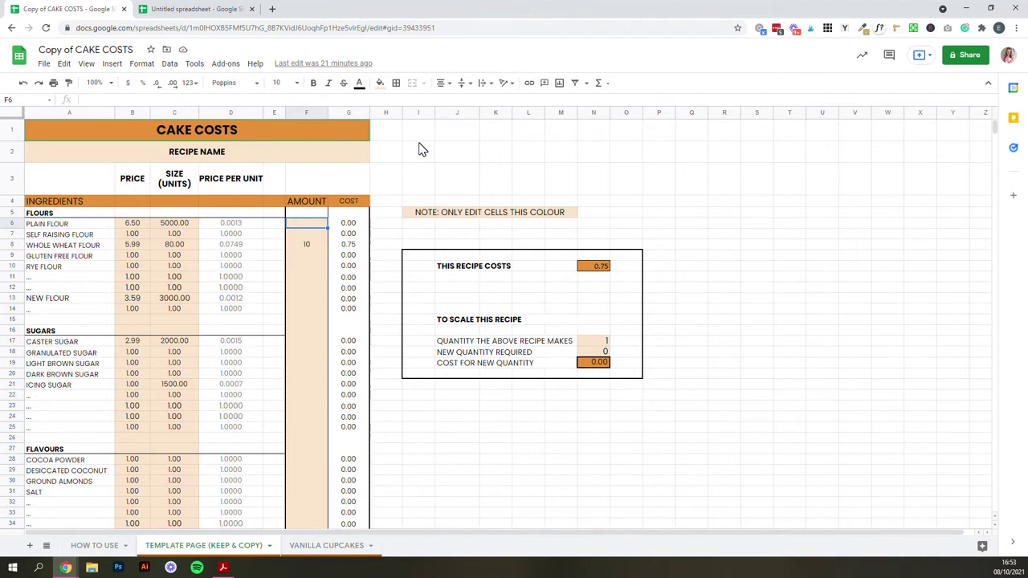
drag(63, 226, 362, 228)
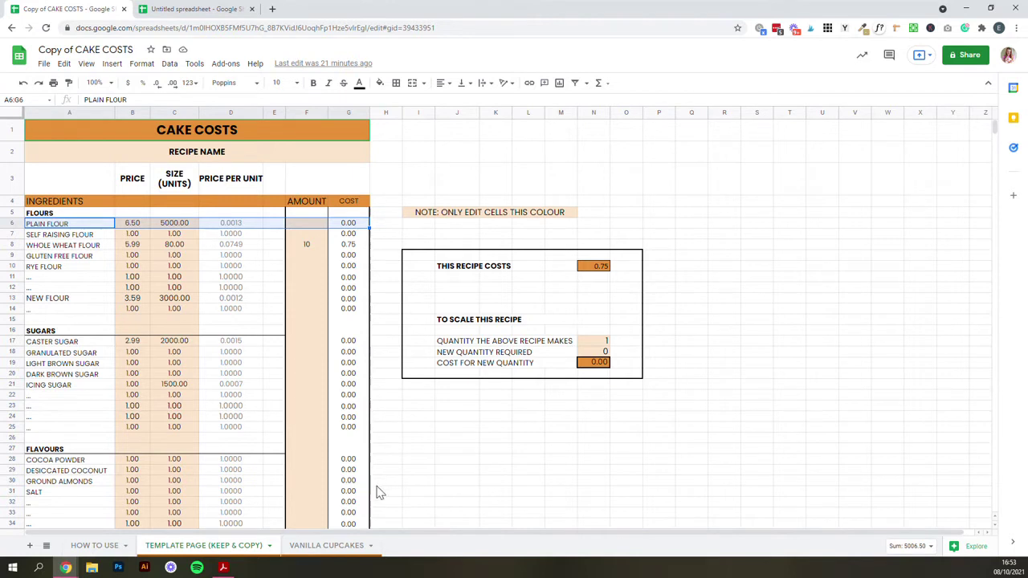
click(348, 430)
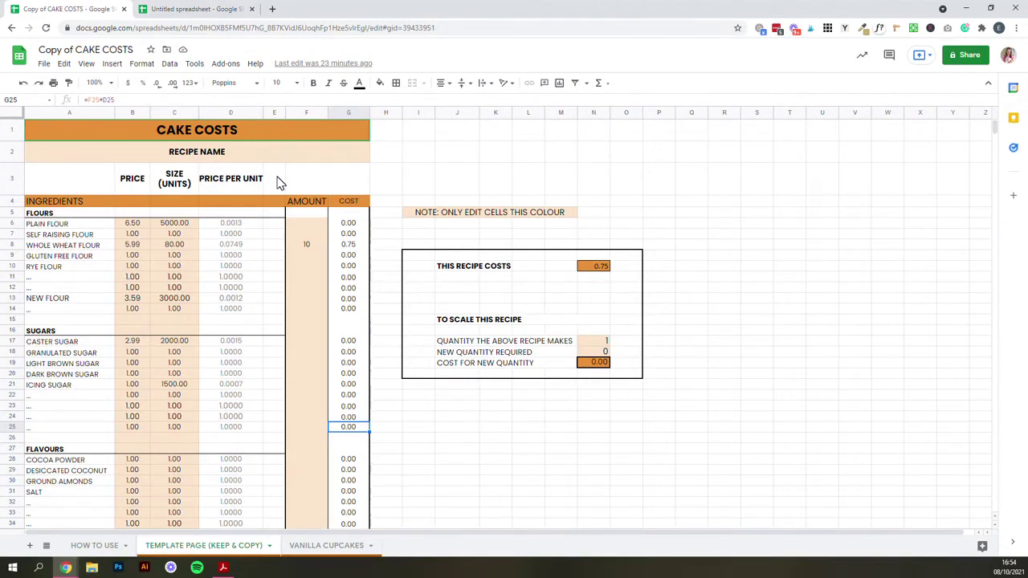
Open the VANILLA CUPCAKES sheet and examine the prices and pack sizes entered for its ingredients
click(334, 549)
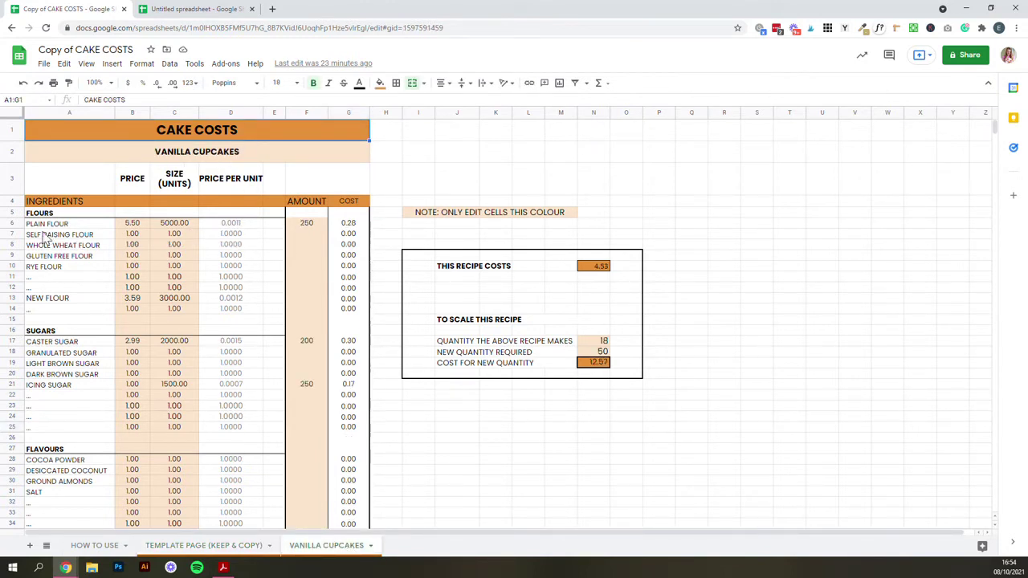
click(134, 226)
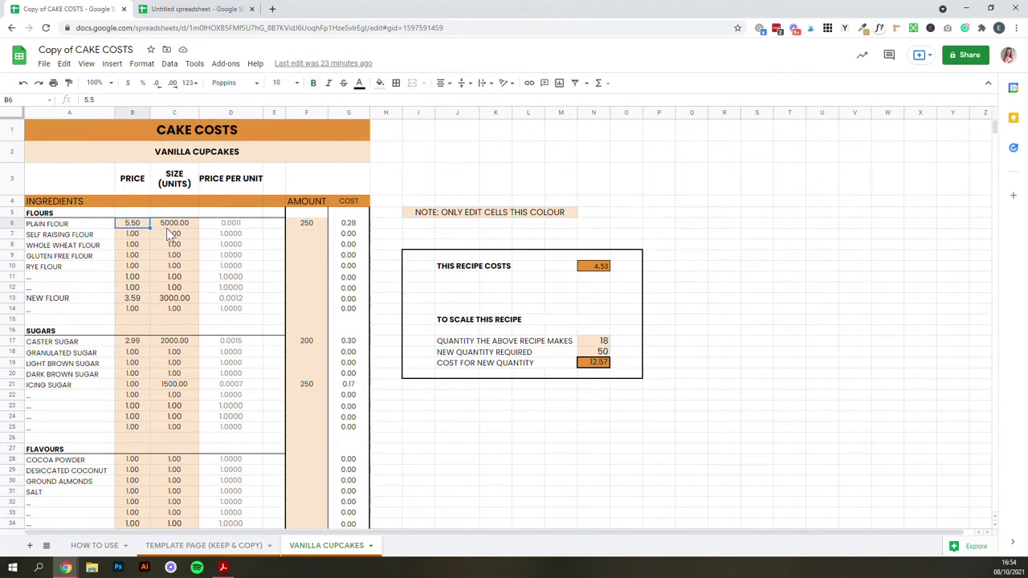
click(138, 341)
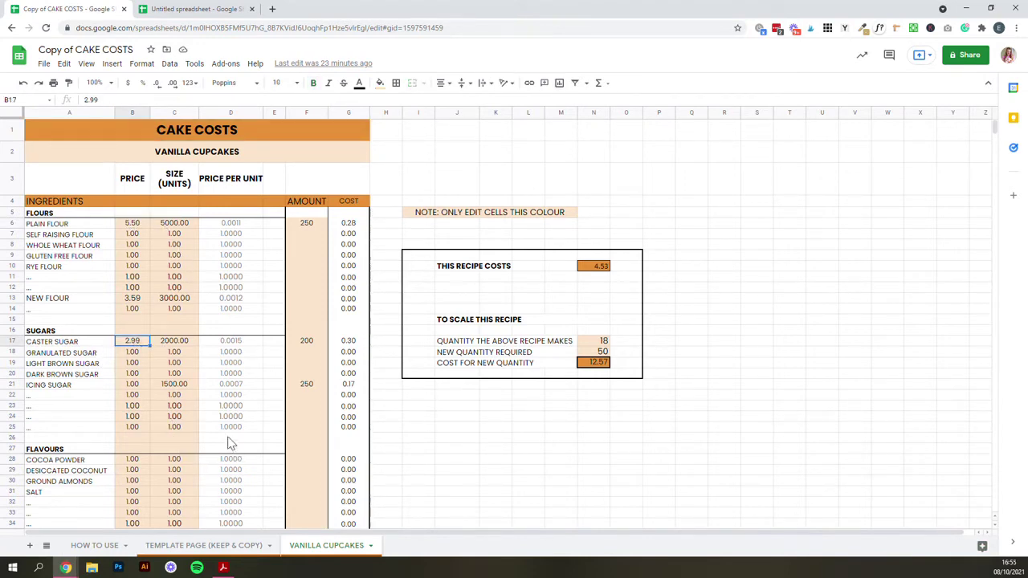
scroll(177, 351, down, 3)
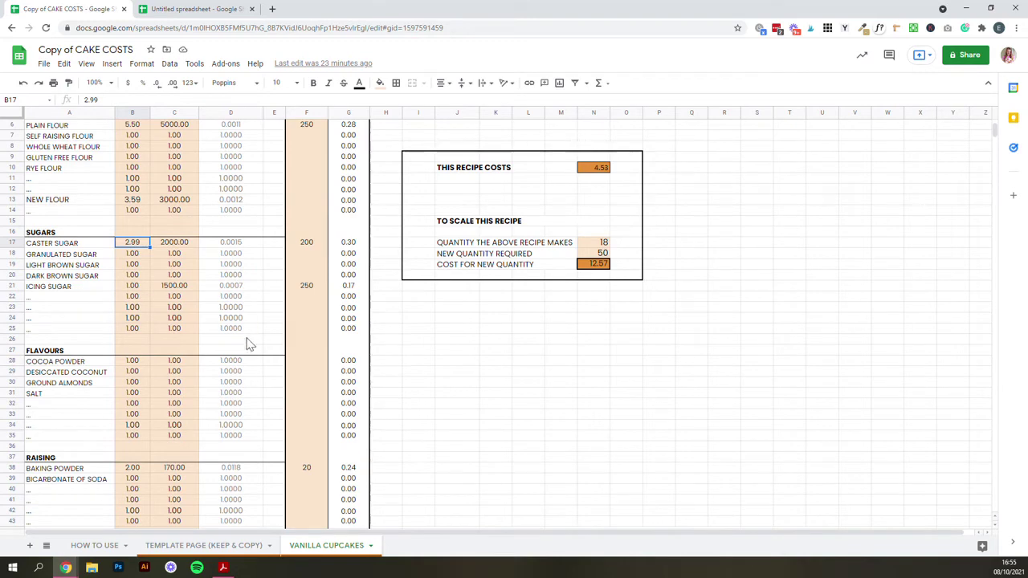
scroll(249, 345, down, 4)
scroll(249, 369, down, 3)
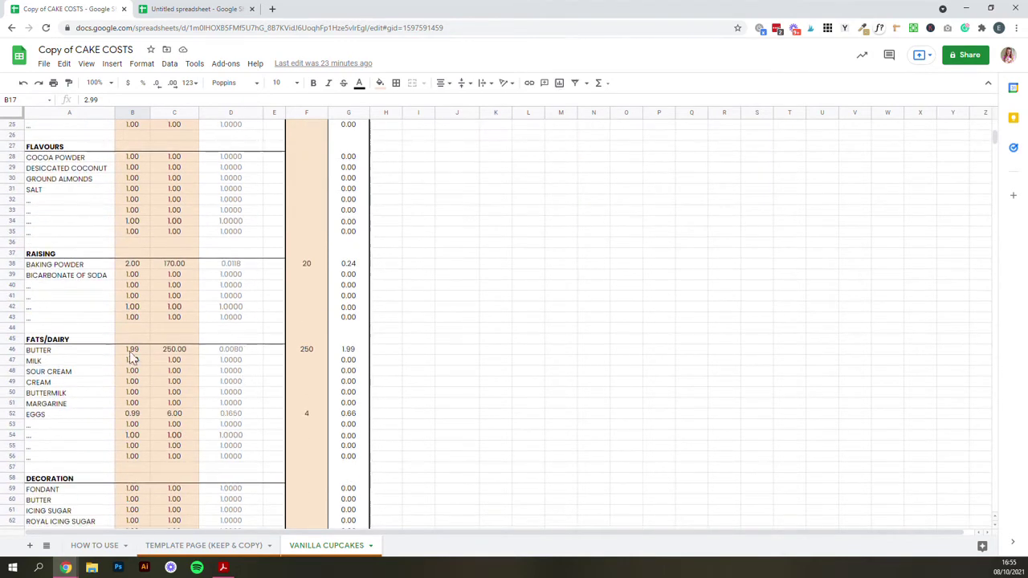
scroll(247, 386, down, 3)
scroll(246, 398, down, 3)
scroll(230, 418, up, 12)
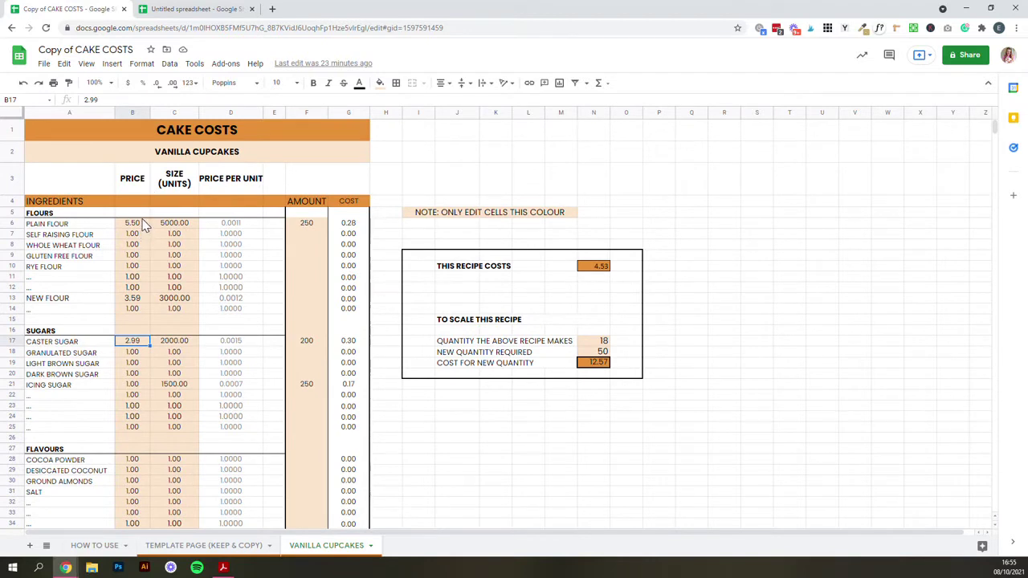
click(190, 224)
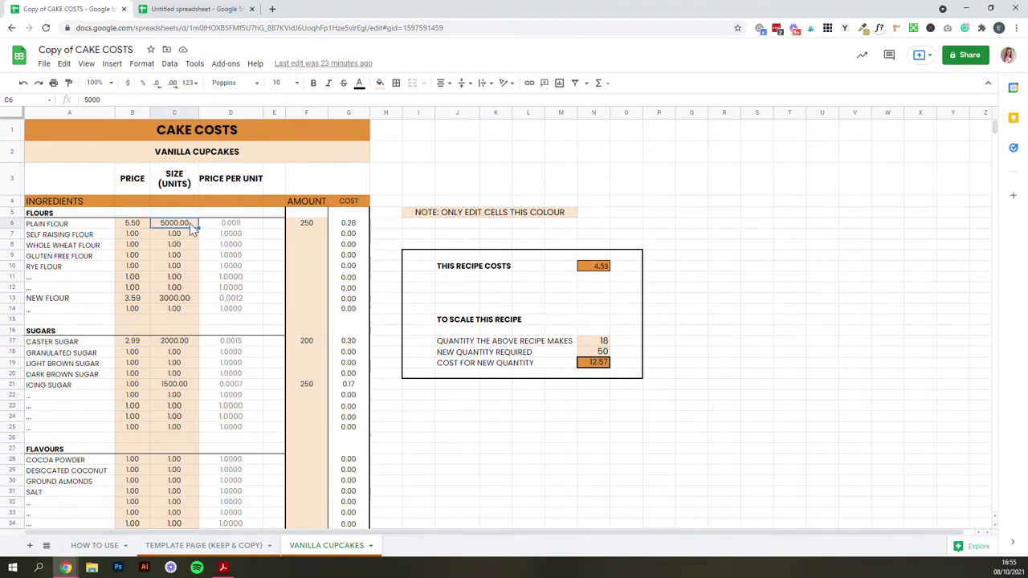
In the vanilla cupcakes recipe, set the amounts to 300 for plain flour, 250 for caster sugar and 300 for icing sugar
click(317, 228)
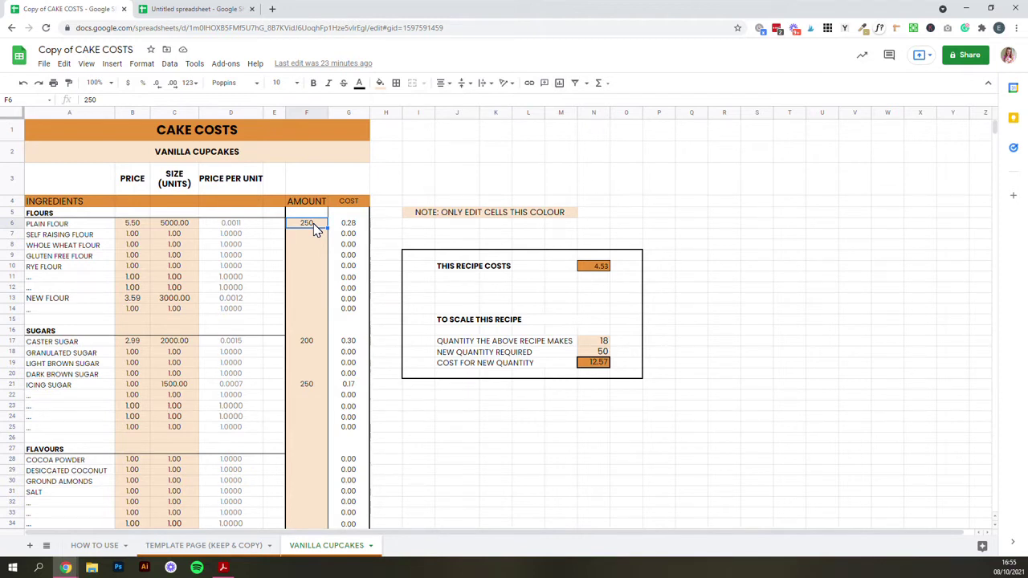
text(300)
click(320, 239)
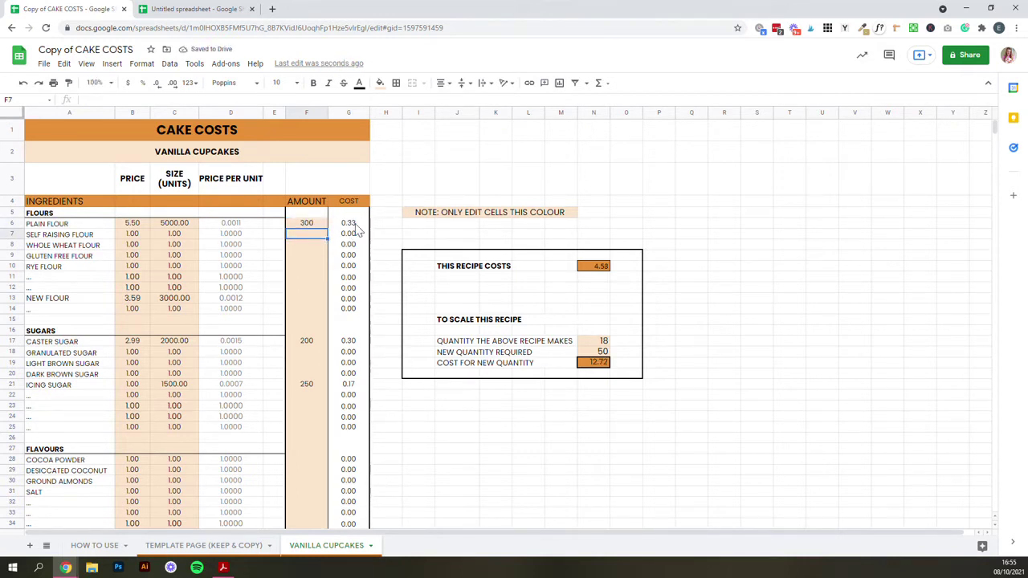
click(309, 343)
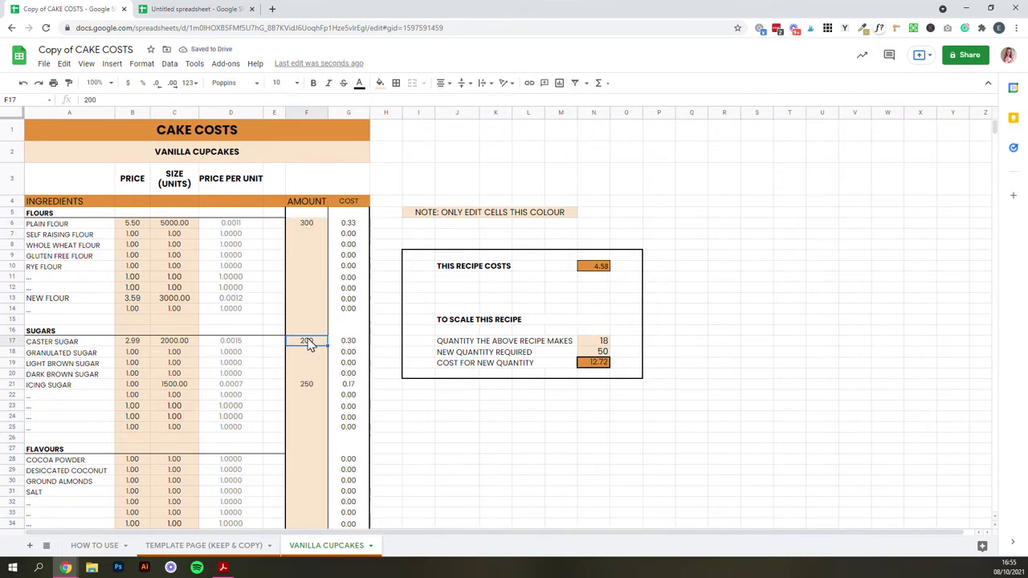
text(250)
click(313, 387)
text(300)
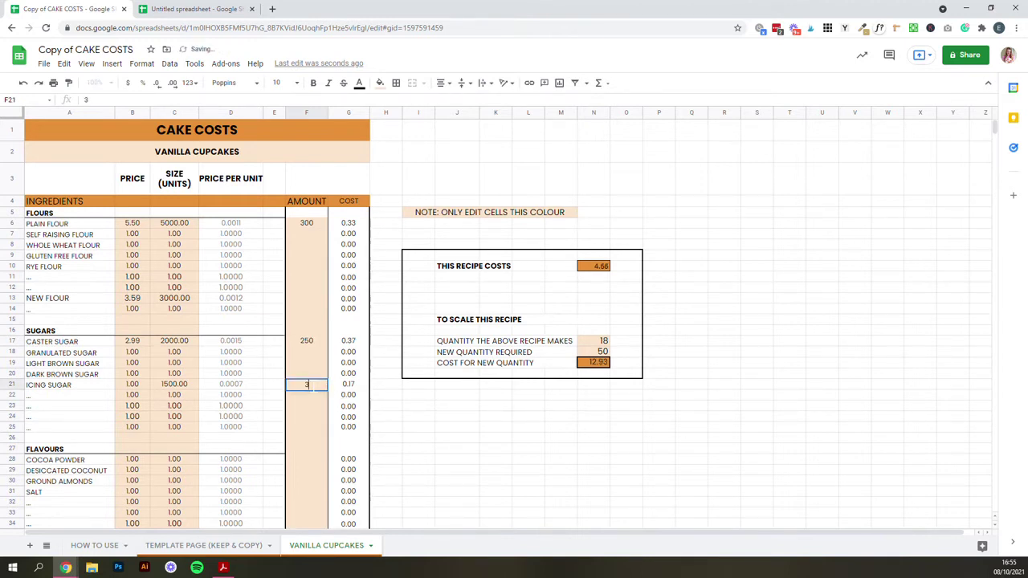
click(318, 418)
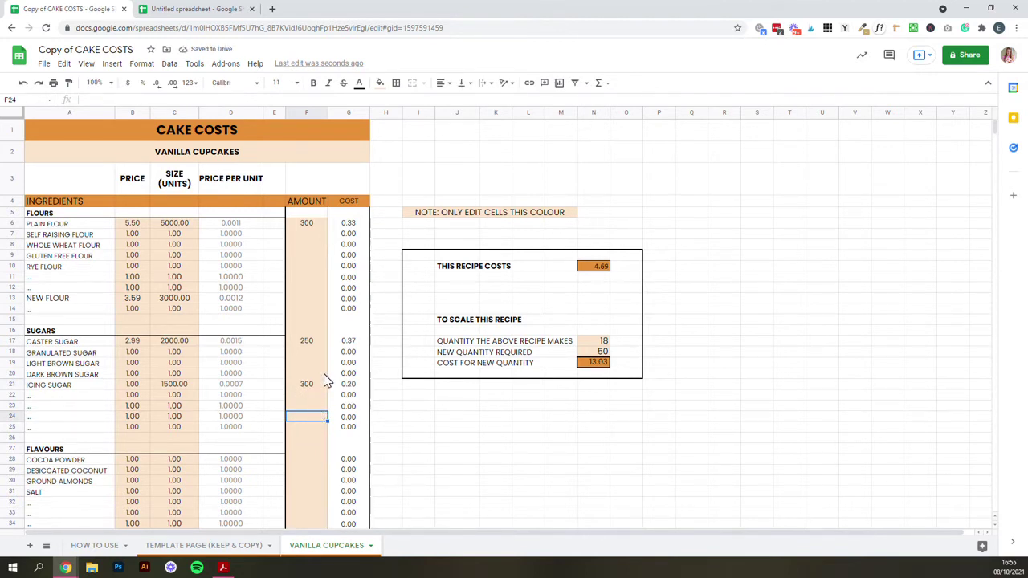
Set the baking powder amount in the vanilla cupcakes recipe to 25
scroll(326, 381, down, 5)
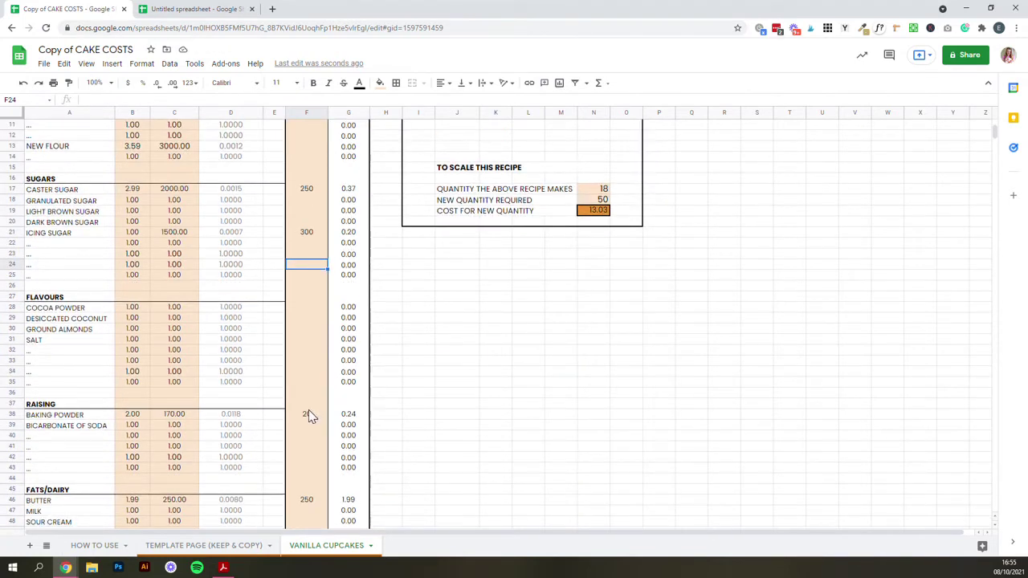
click(310, 417)
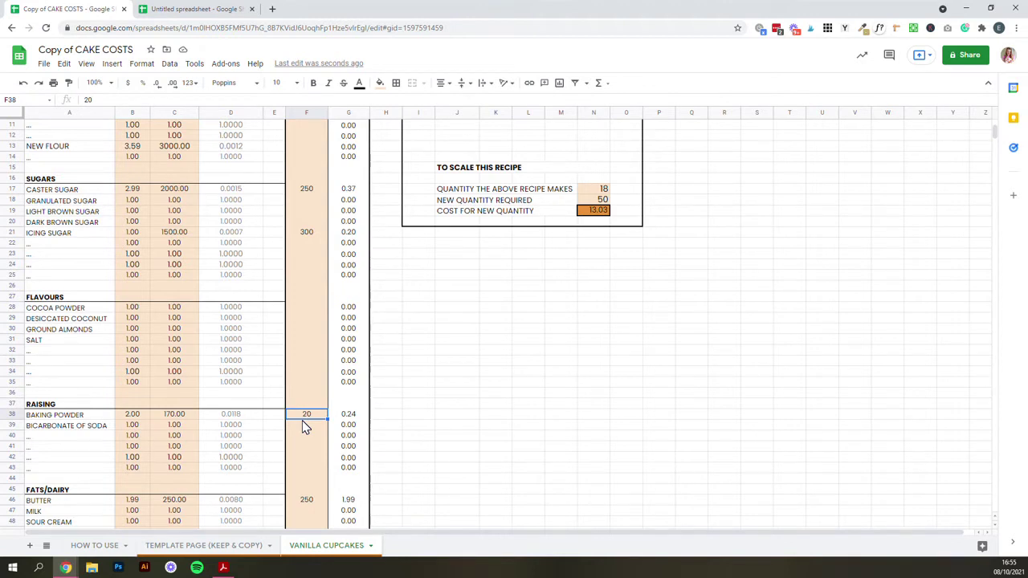
text(25)
click(312, 390)
Under Fats/Dairy, set the butter amount to 300 and the eggs amount to 5
scroll(322, 387, down, 5)
scroll(326, 388, down, 3)
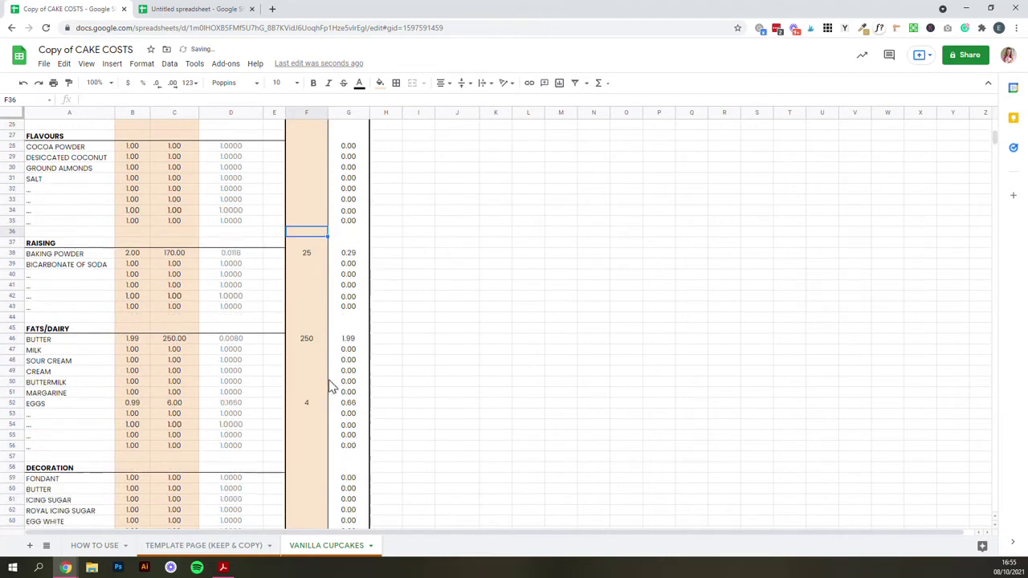
click(318, 317)
text(300)
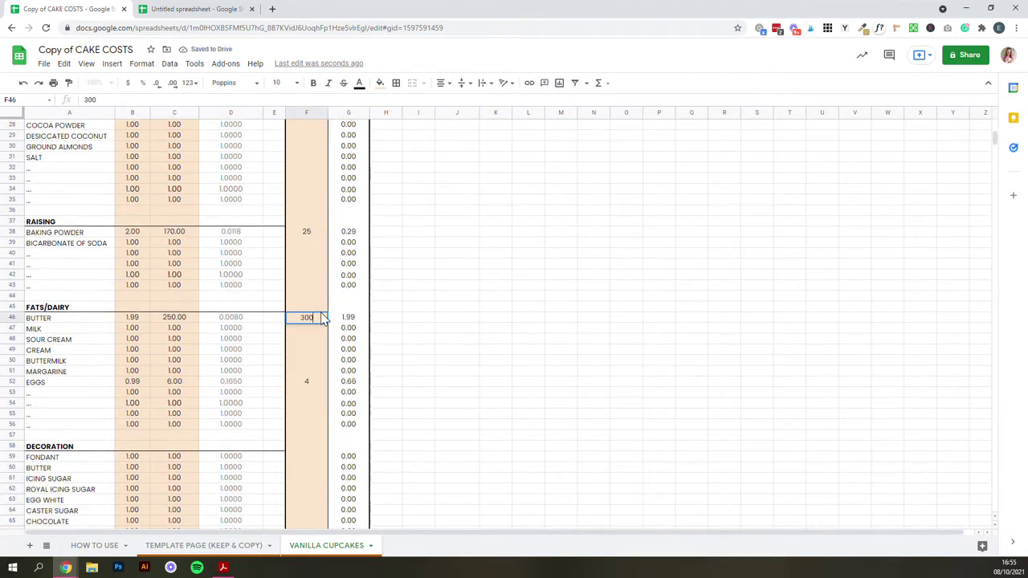
click(317, 384)
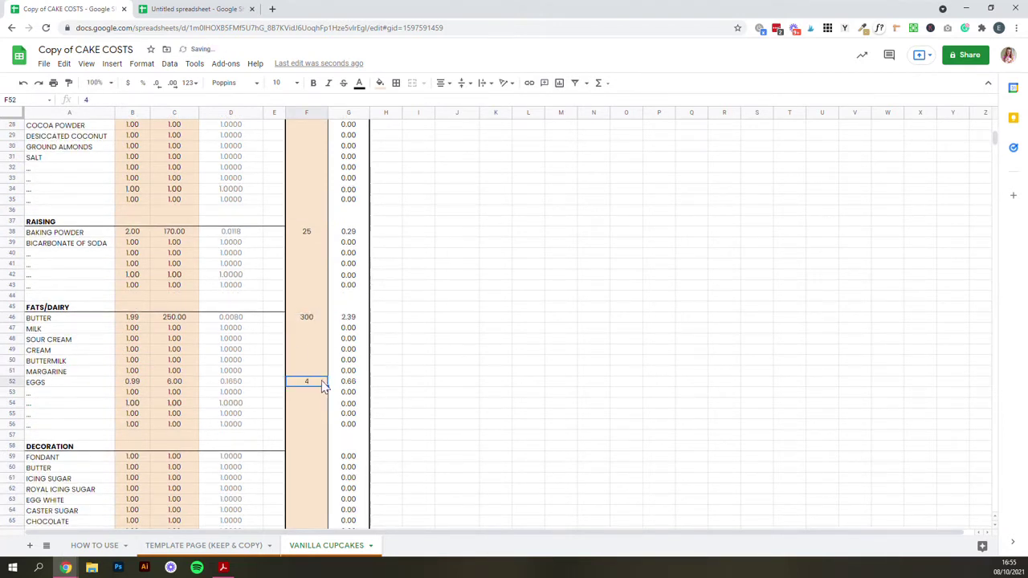
text(5)
click(321, 424)
Set the cupcake cases amount under Packaging to 24 and check the recipe's overall cost
scroll(318, 398, down, 6)
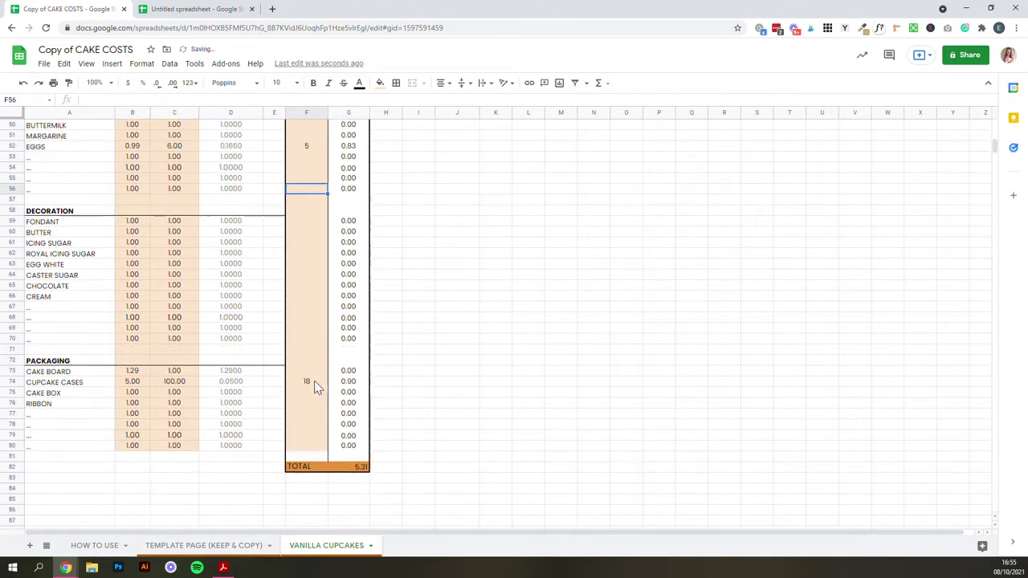
click(314, 381)
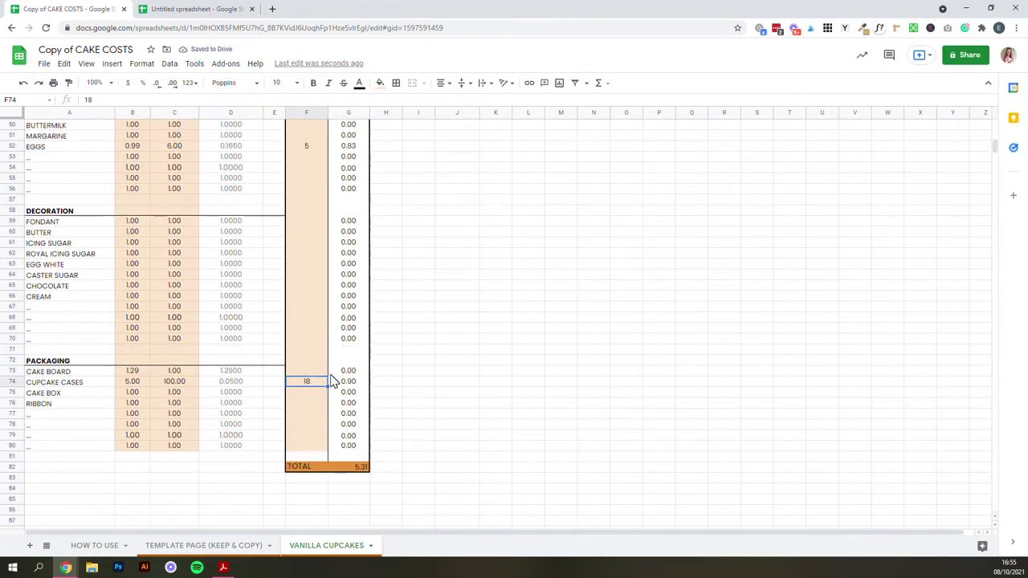
text(24)
click(313, 350)
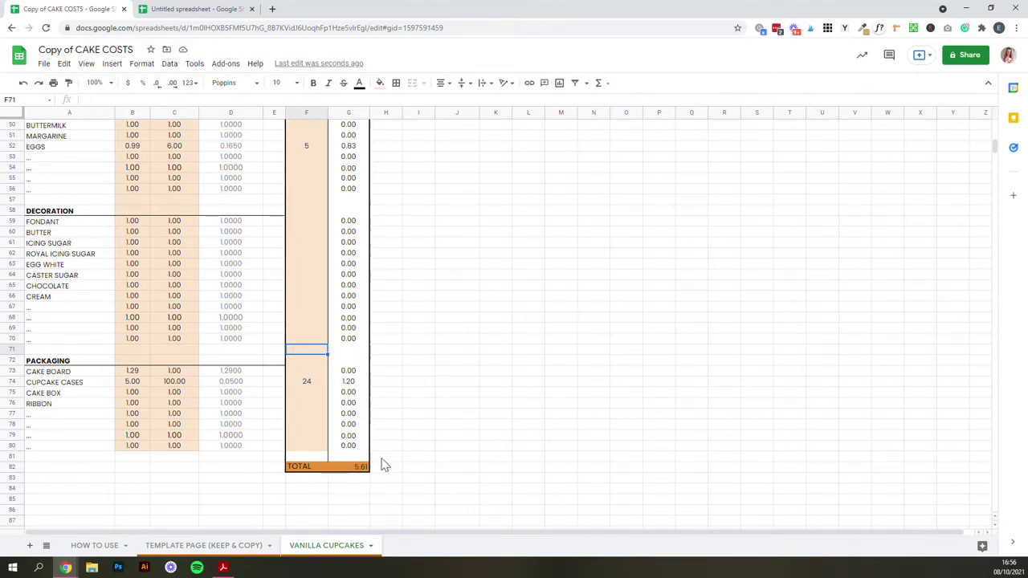
scroll(378, 443, up, 10)
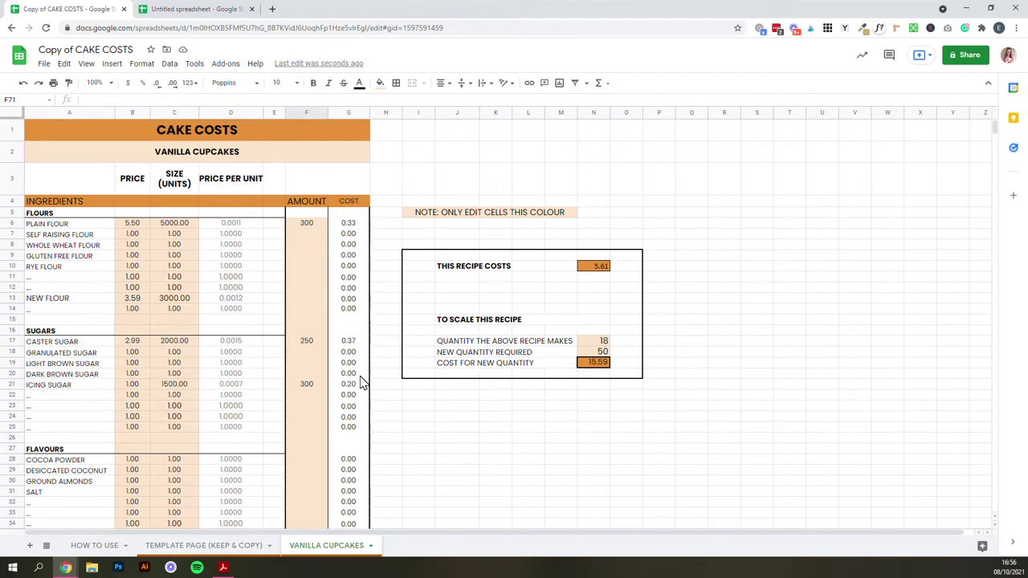
Switch to the untitled blank spreadsheet and rename it "Cake Costs Spreadsheet"
click(199, 8)
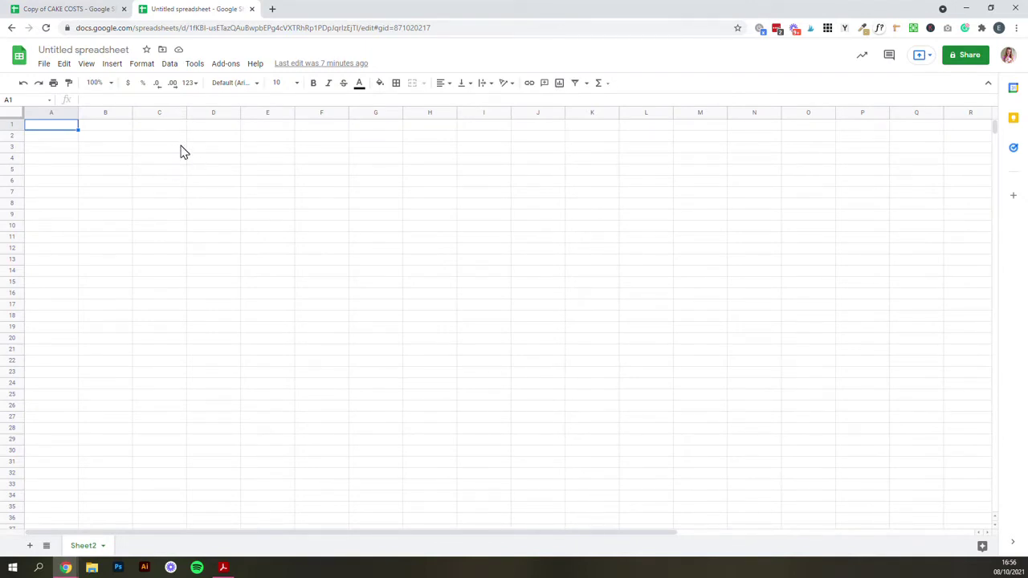
click(101, 50)
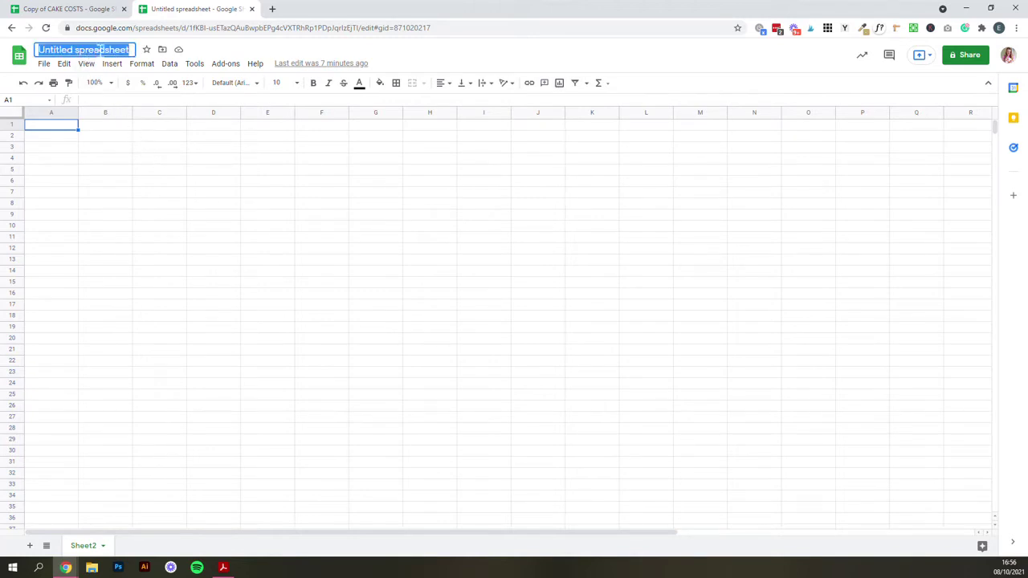
text(Ca)
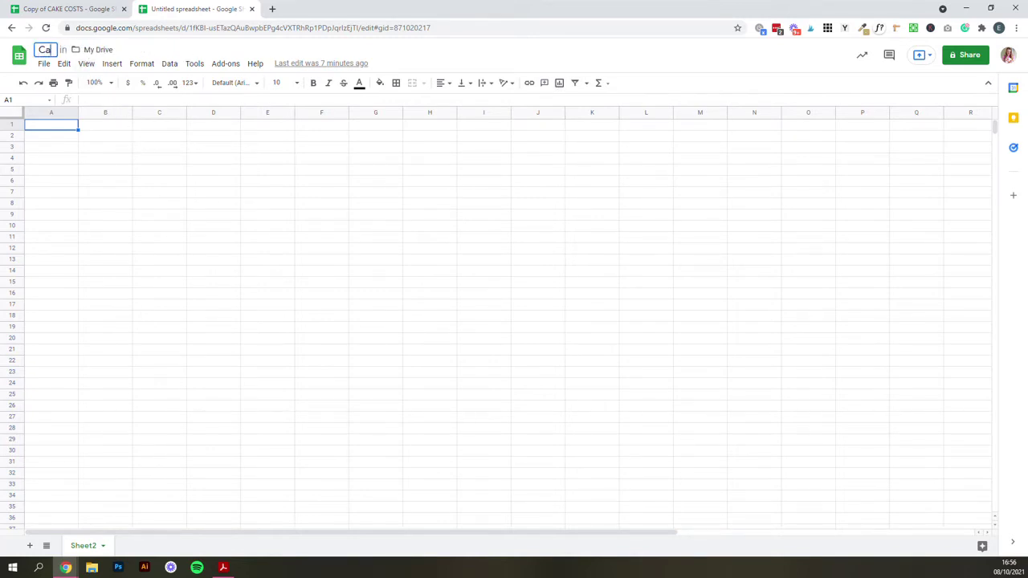
text(ke Costs)
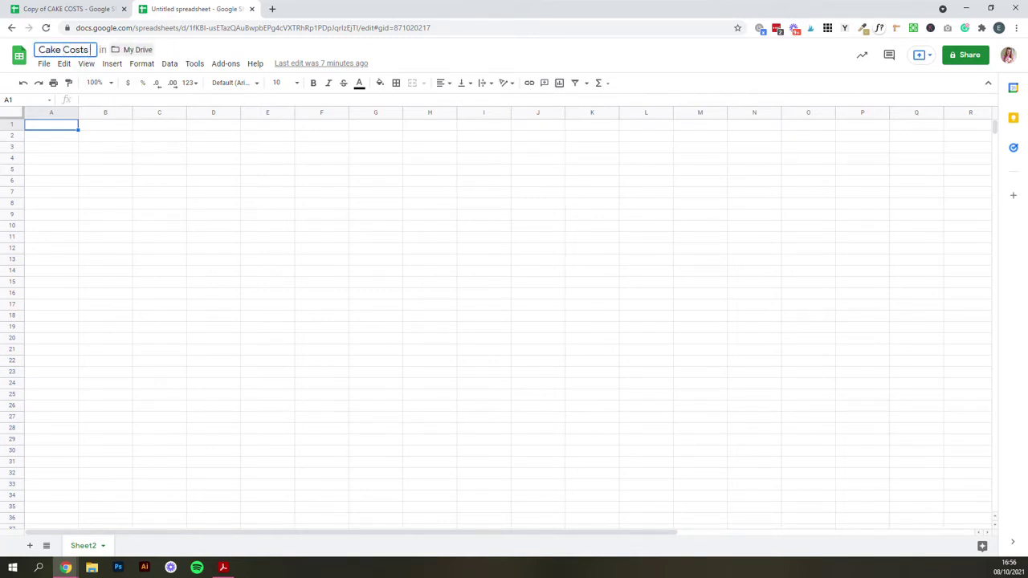
text( Spreadsheet)
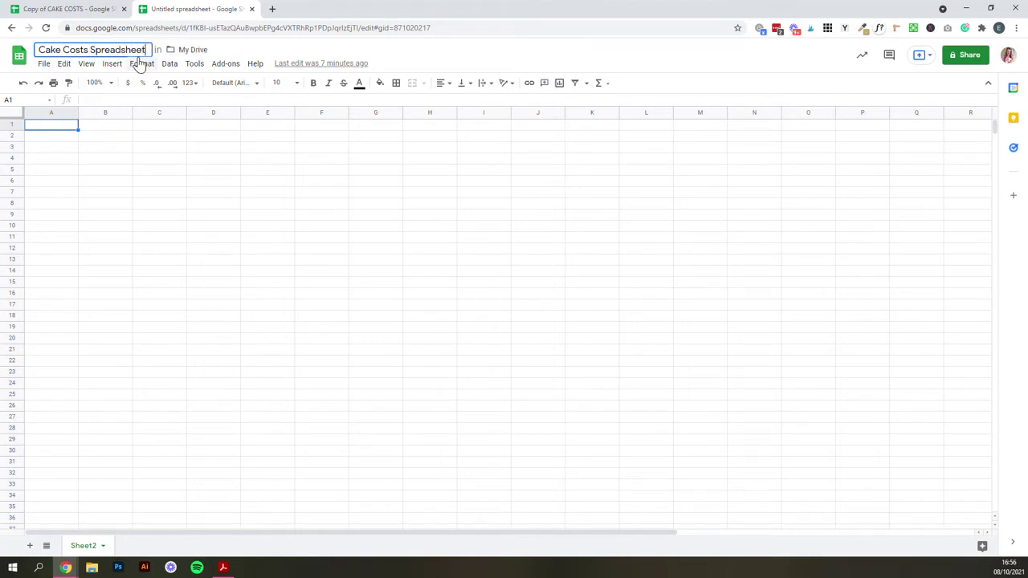
click(115, 160)
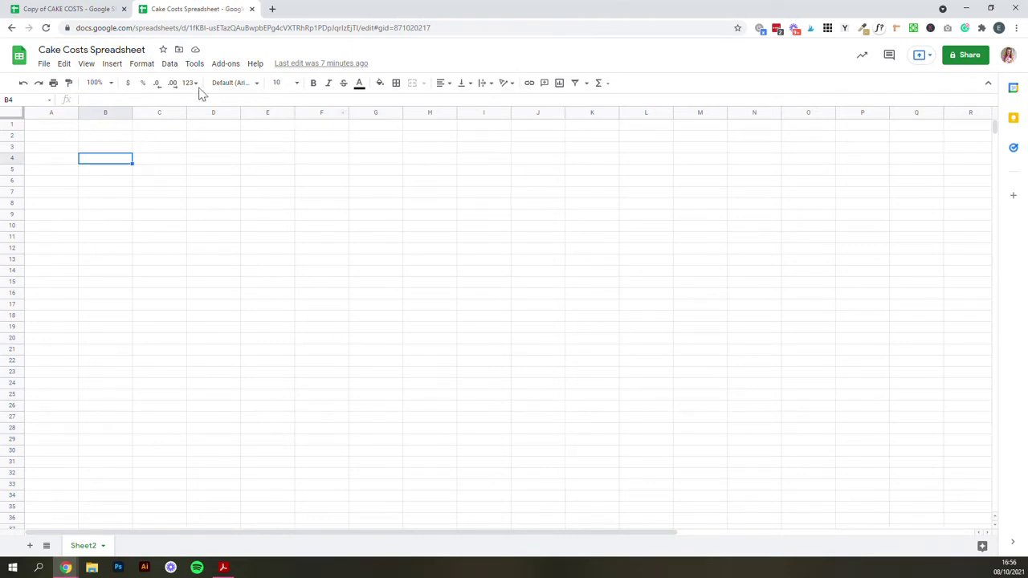
Check the column layout of the template's vanilla cupcakes sheet, then count off the matching columns A to F in the new spreadsheet's first row
click(76, 9)
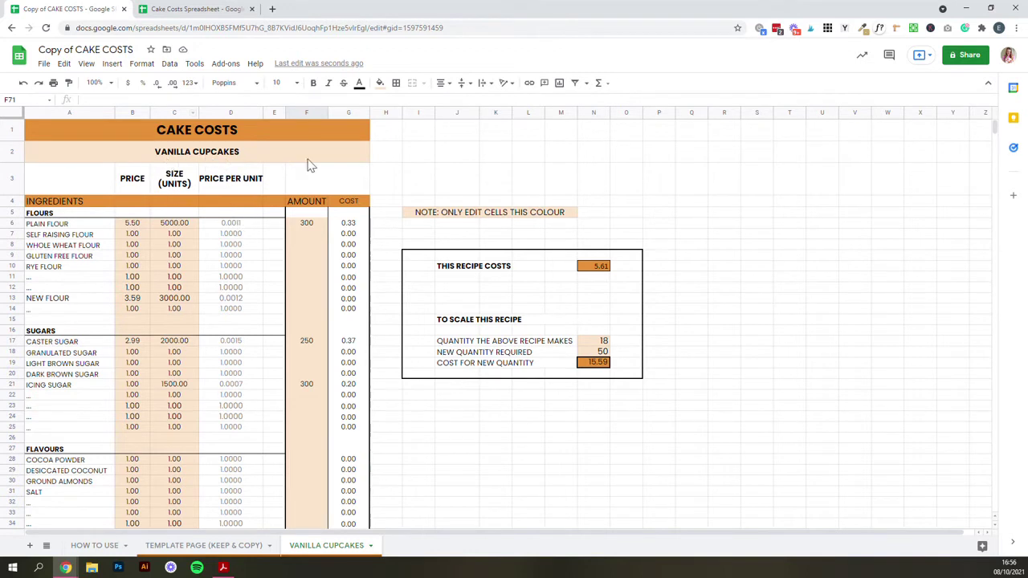
click(225, 8)
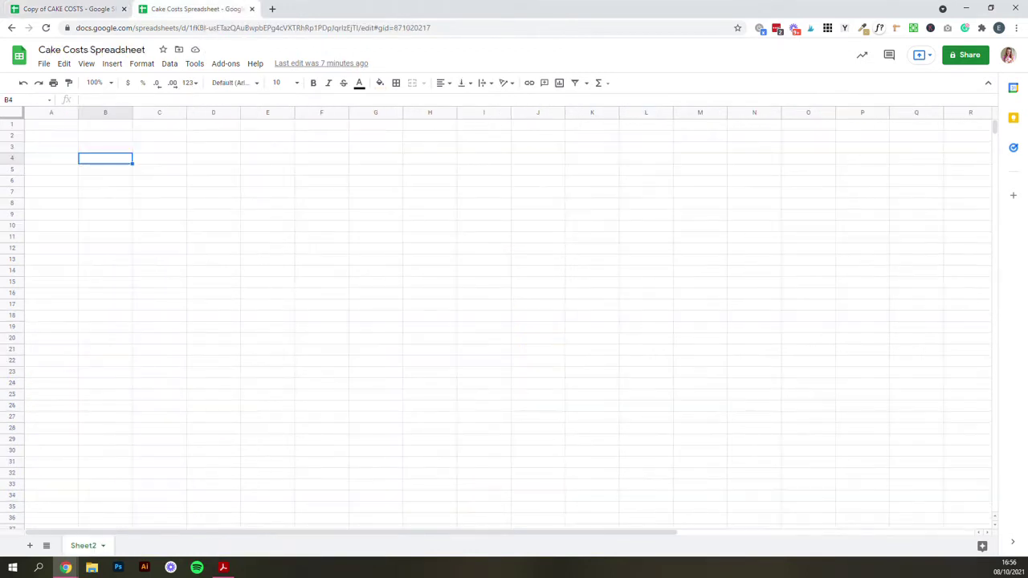
click(64, 125)
click(122, 126)
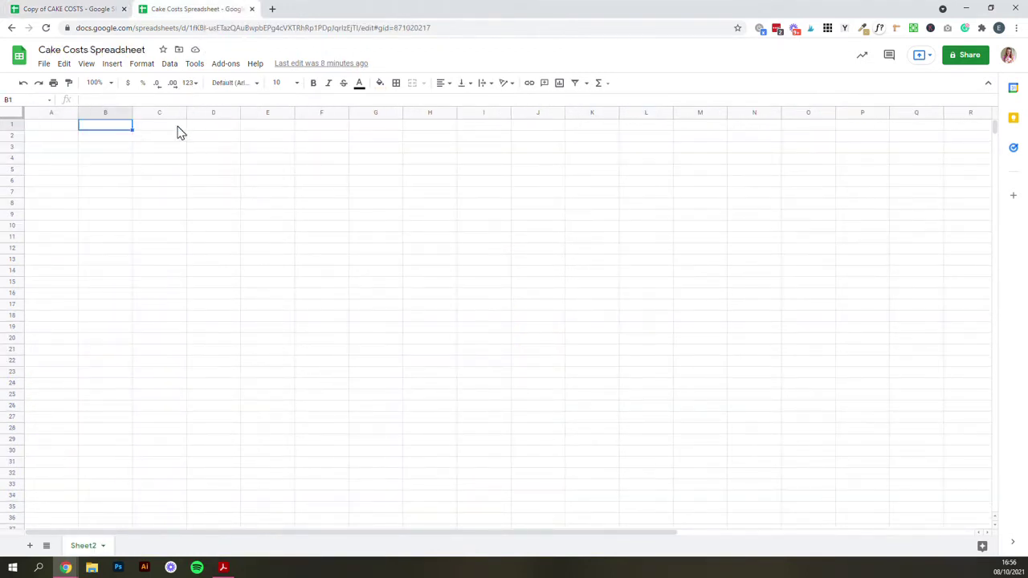
click(178, 129)
click(225, 129)
click(273, 129)
click(321, 129)
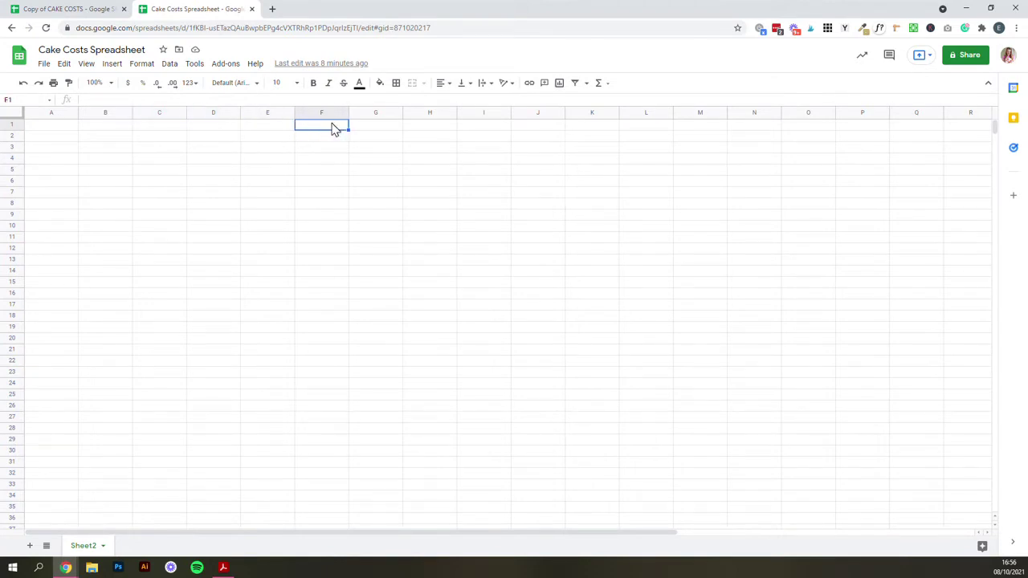
Merge cells A1 to F1 horizontally into a single title cell
drag(328, 129, 64, 133)
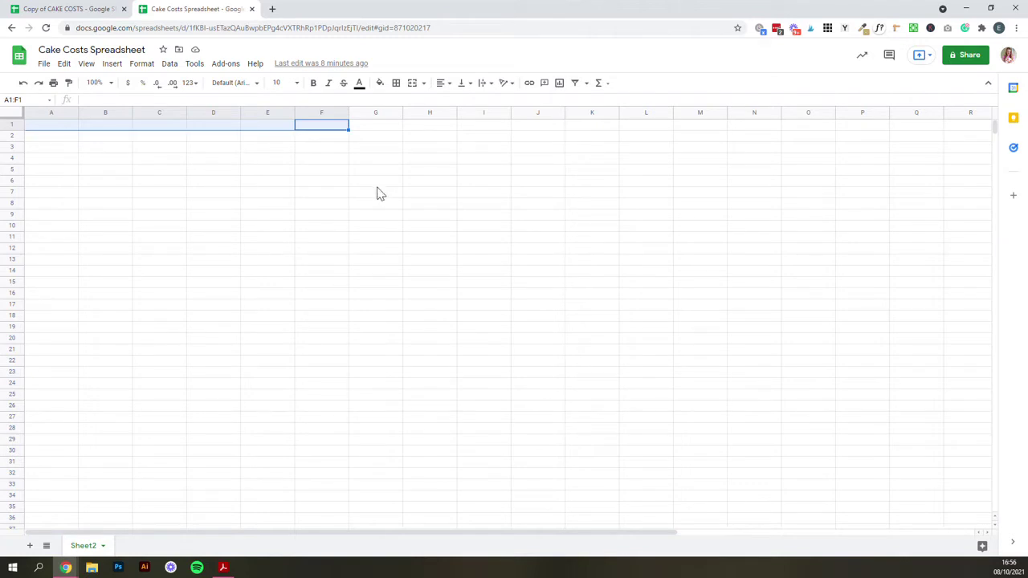
click(142, 64)
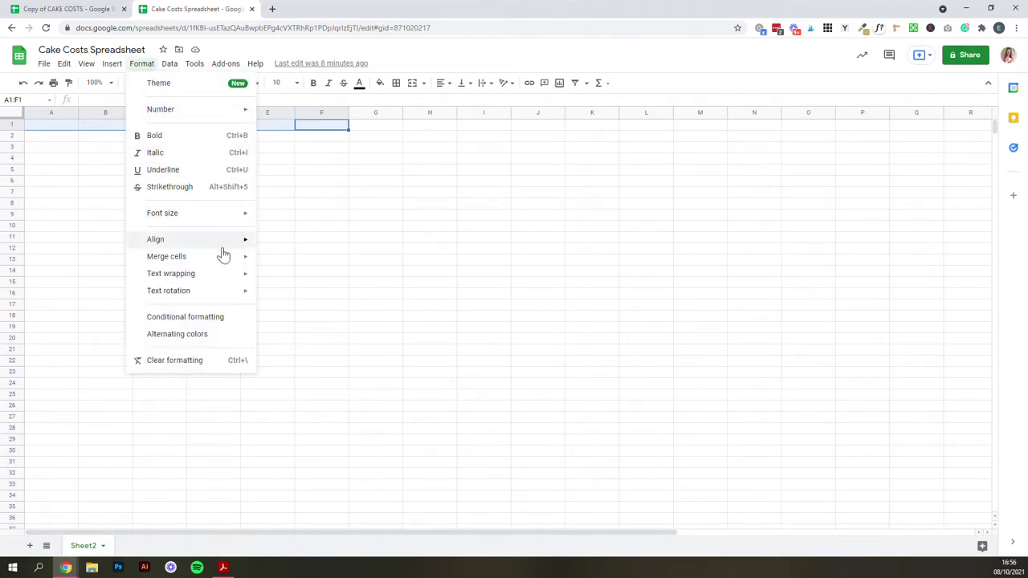
mouse_move(207, 258)
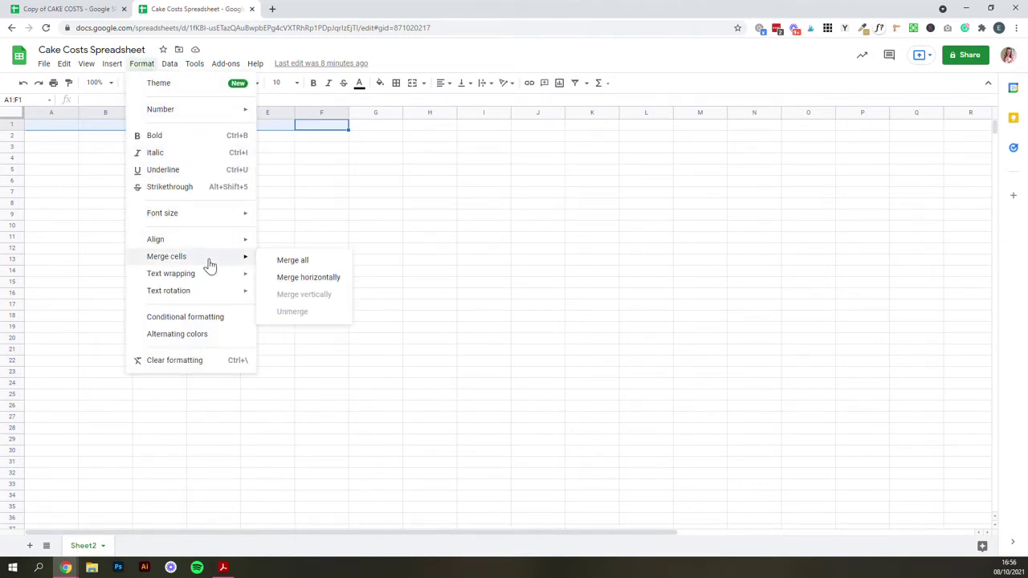
click(321, 281)
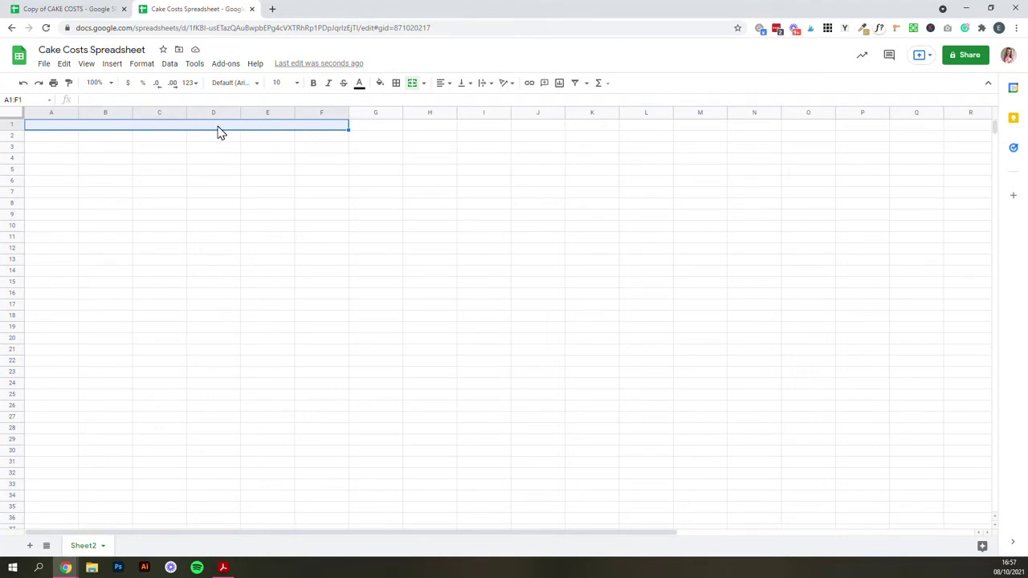
Enter RECIPE NAME in the merged title cell and centre it horizontally
text(RE)
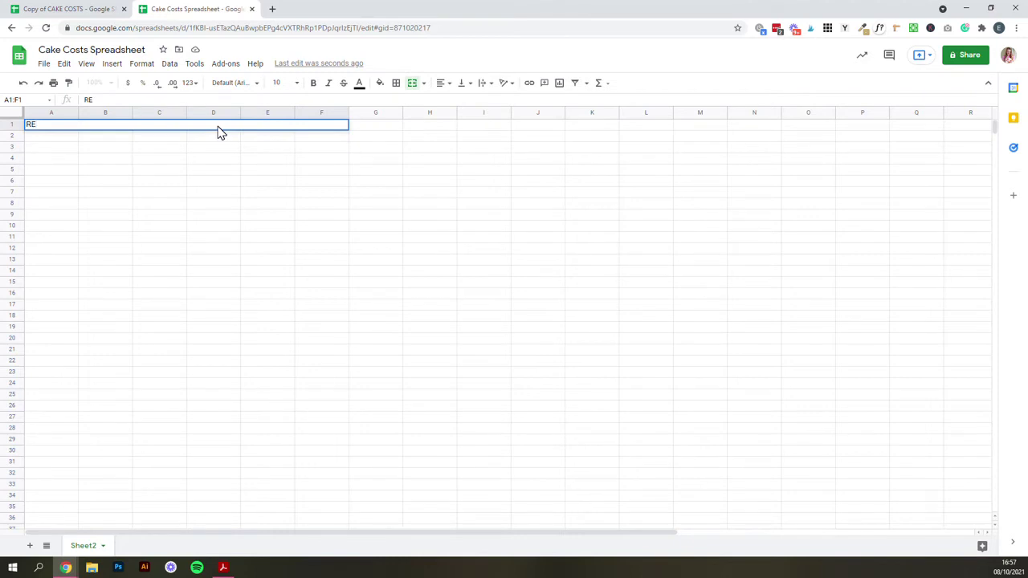
text(CIPE NAME)
click(442, 83)
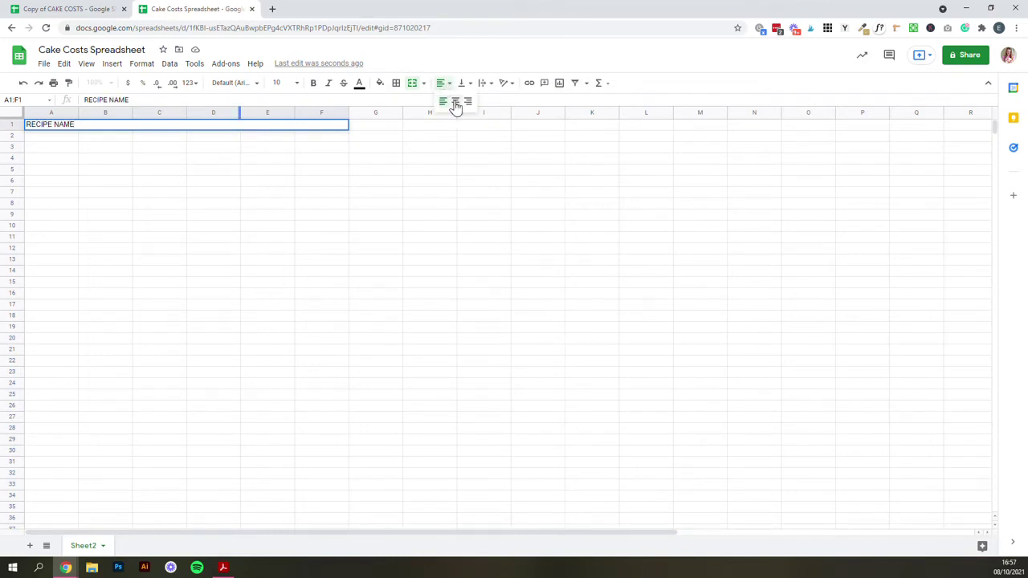
click(456, 103)
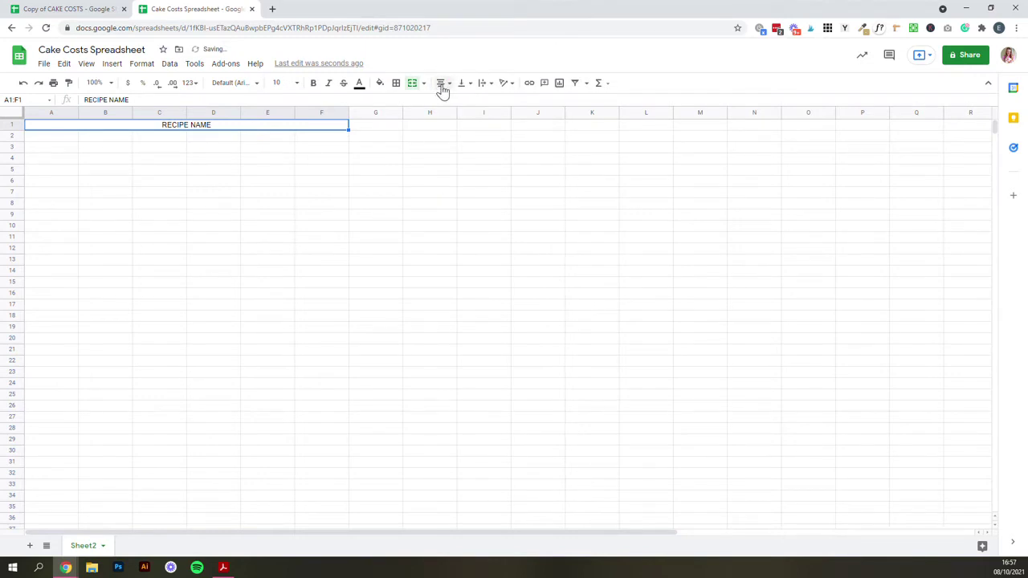
click(383, 170)
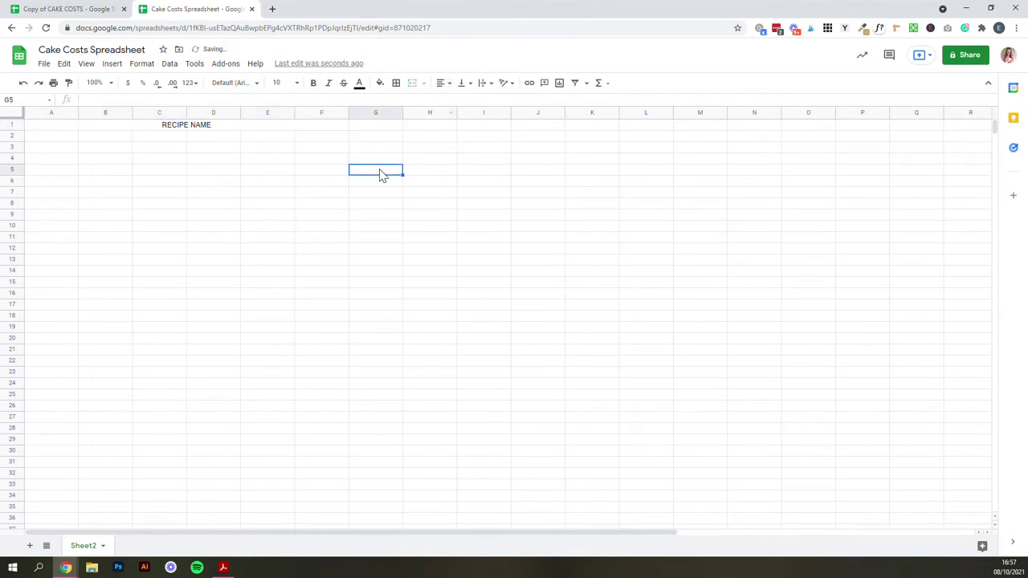
Fill row 2 from A2 to F2 with the headings INGREDIENTS, PRICE, SIZE, PRICE PER UNIT, AMOUNT and COST
click(61, 136)
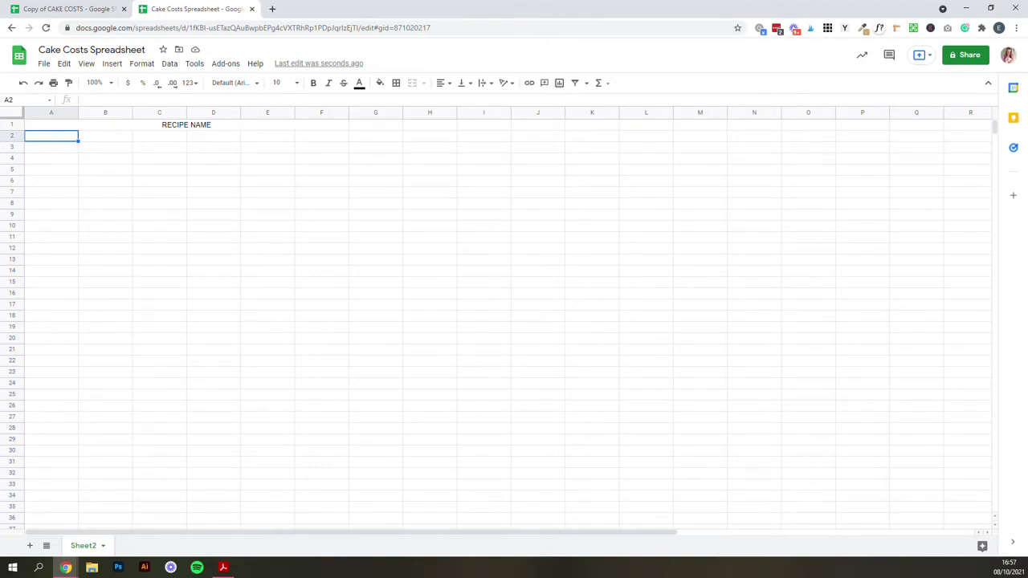
text(INGREDIENTS)
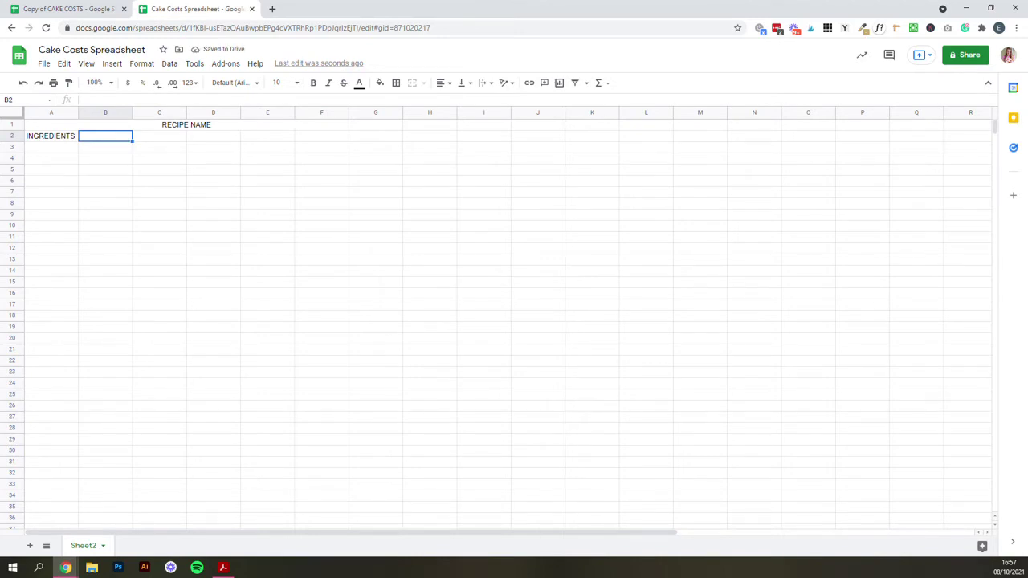
text(PRICE)
key(Tab)
text(SI)
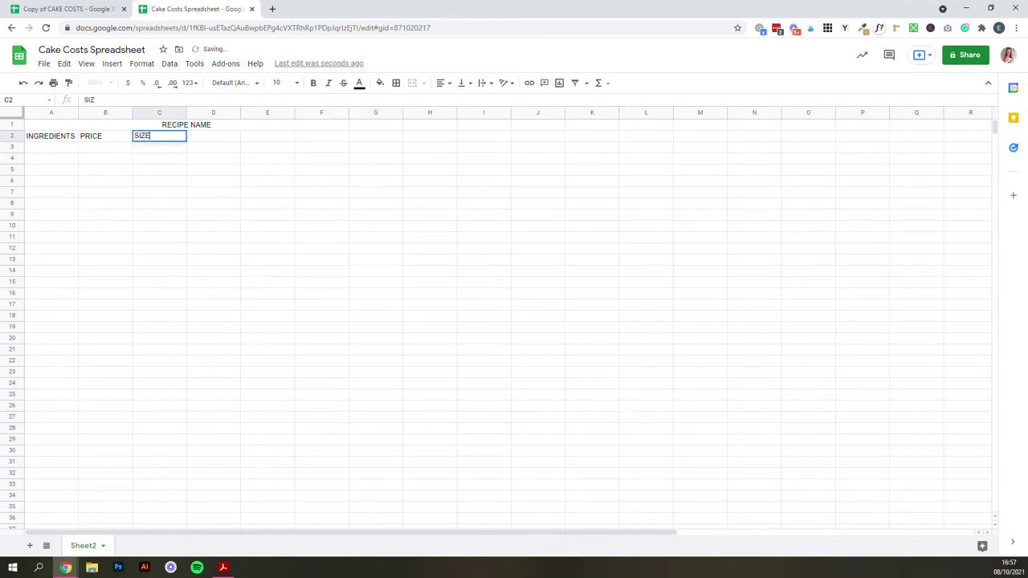
key(Tab)
text(PRICE)
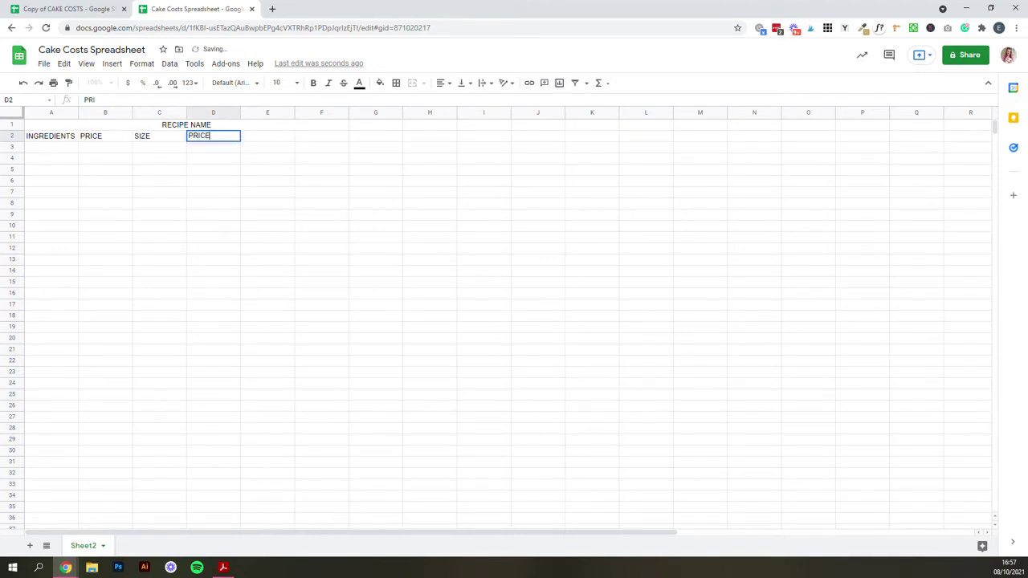
text( PER UNIT)
key(Tab)
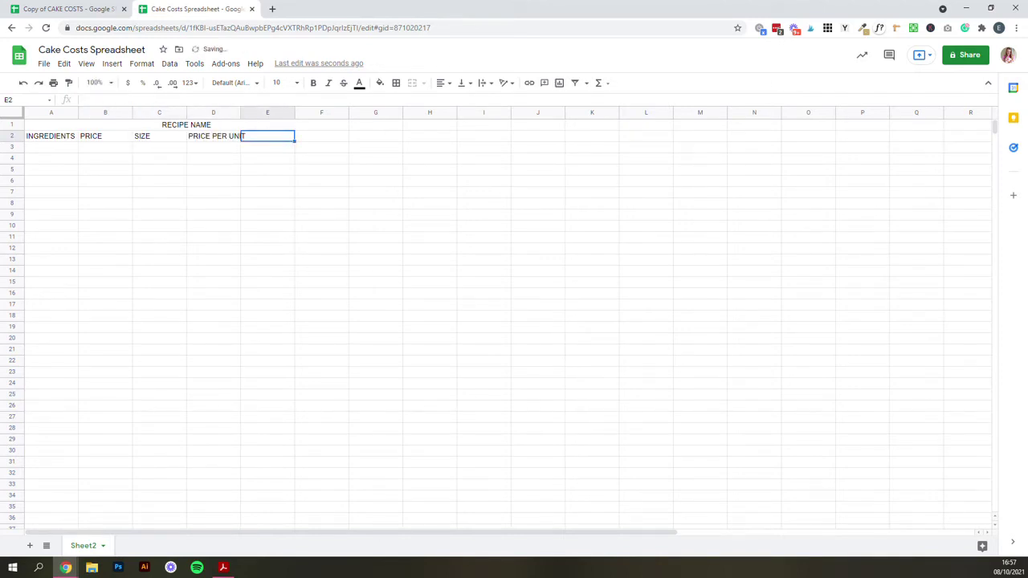
text(AMOUNT)
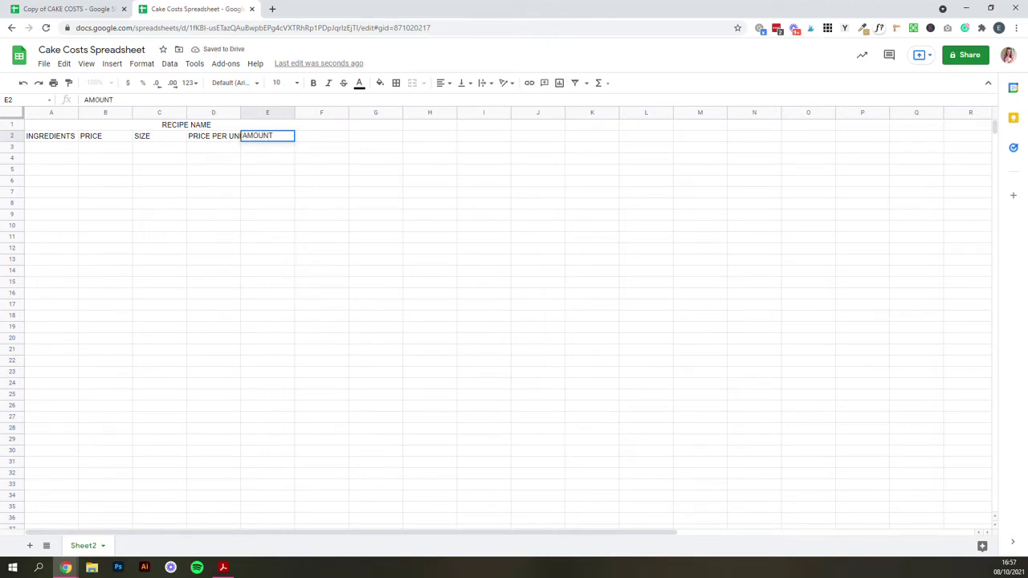
key(Tab)
text(CO)
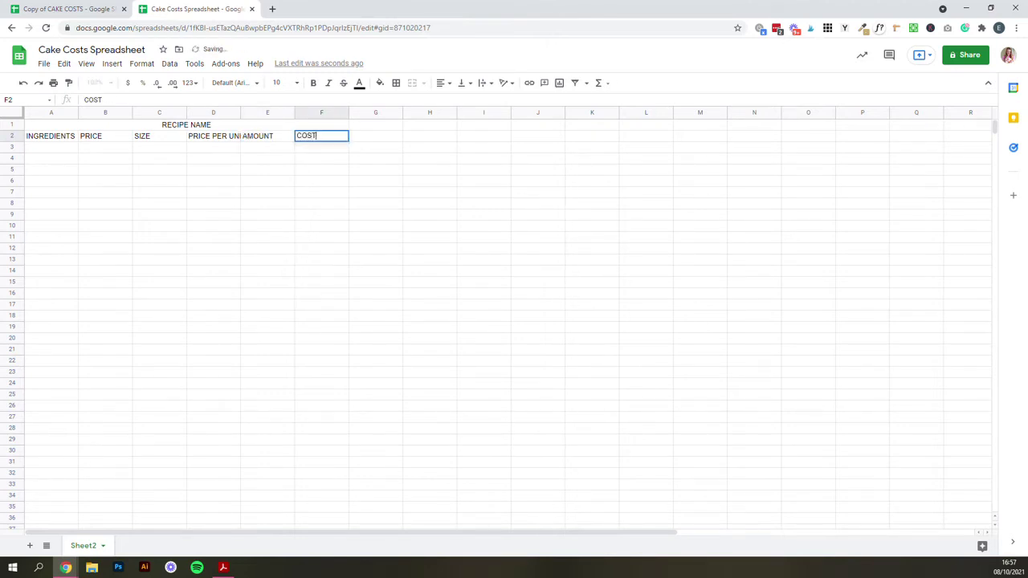
key(Tab)
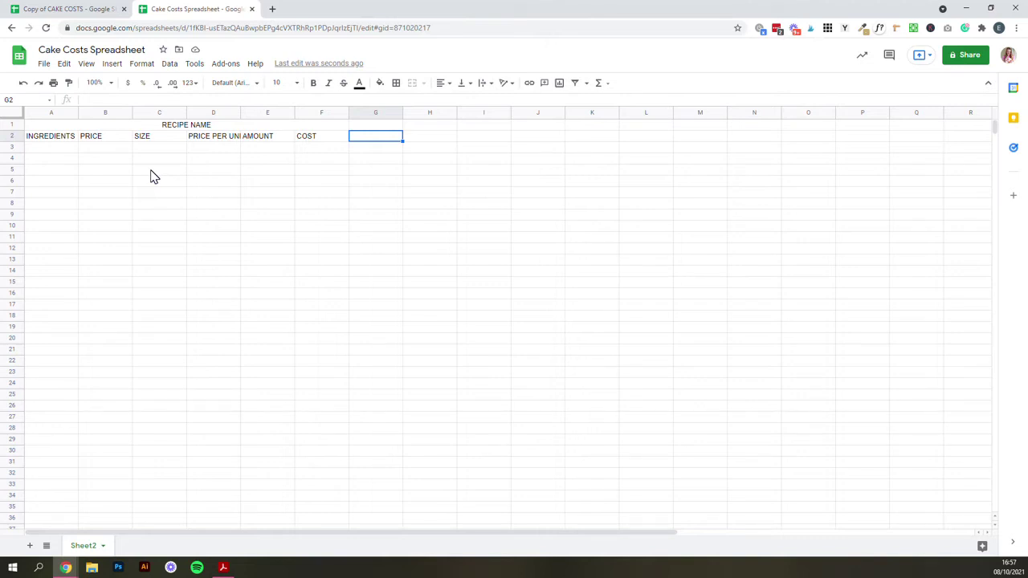
Set the font of the entire sheet to Poppins at size 12
click(79, 128)
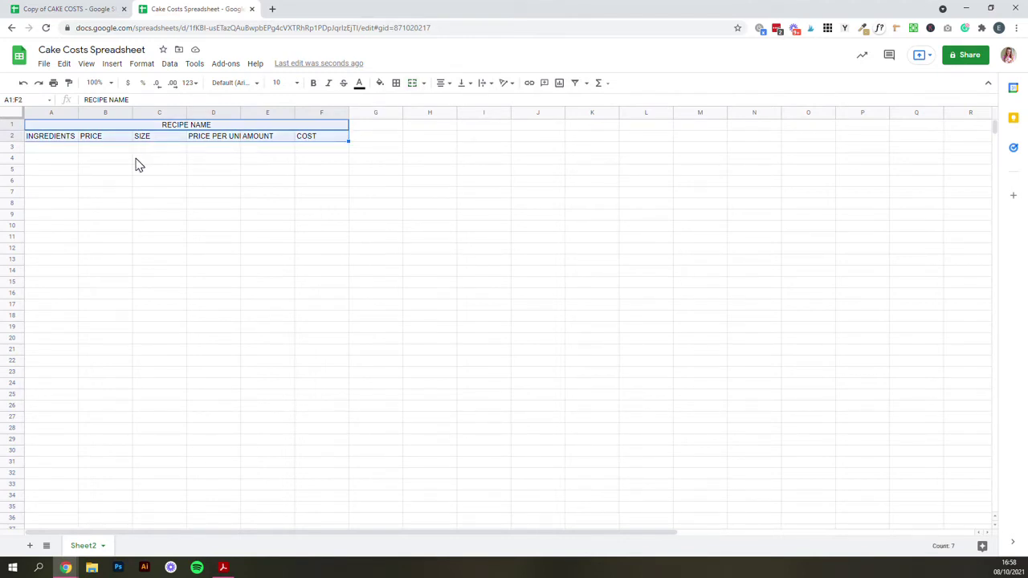
click(139, 161)
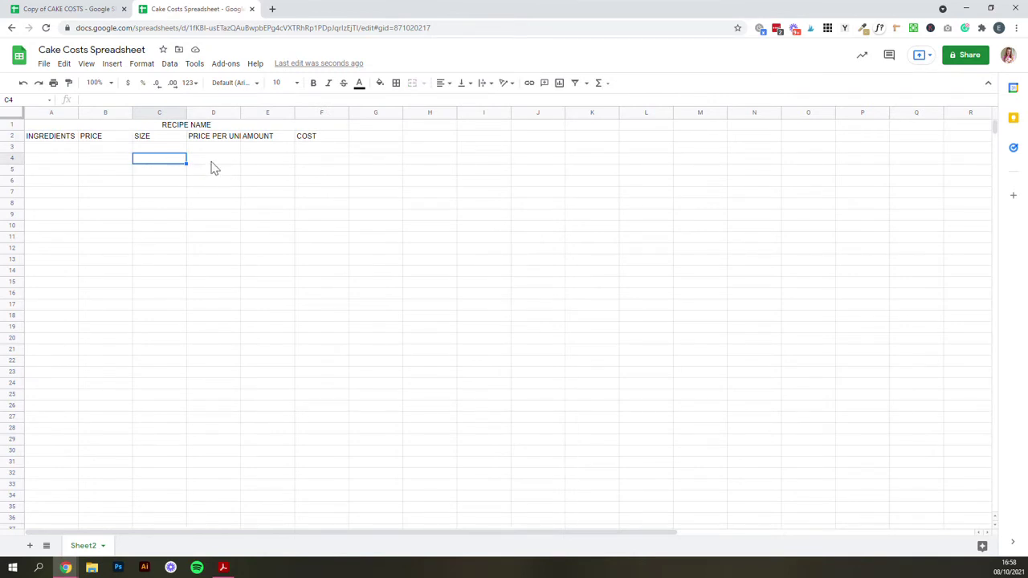
key(ctrl+a)
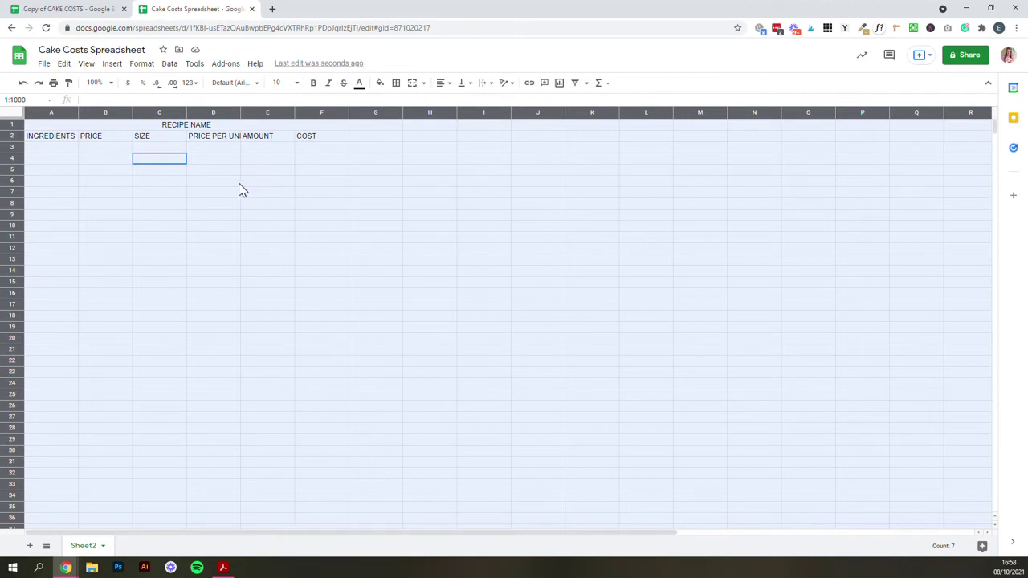
click(253, 84)
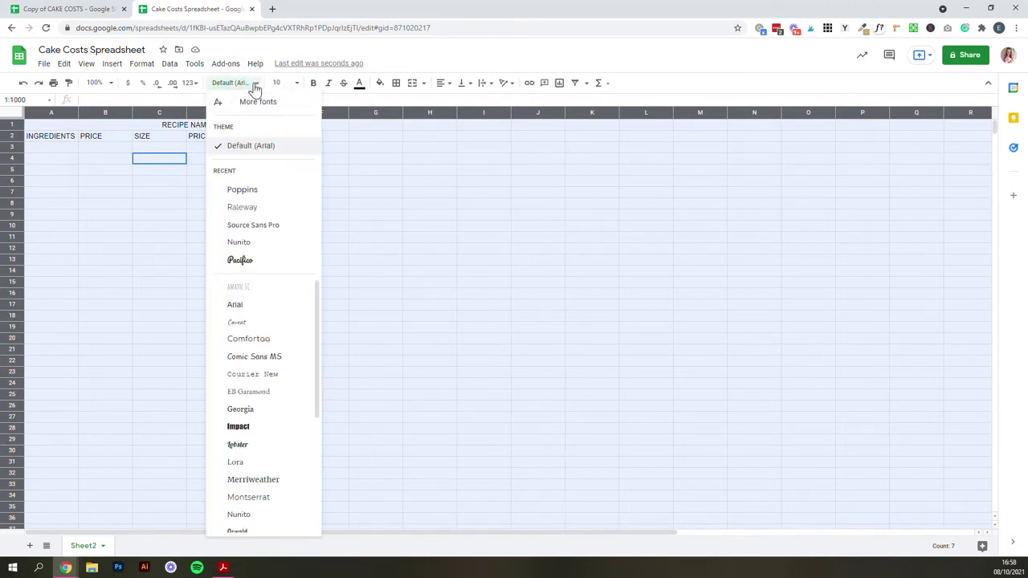
click(266, 193)
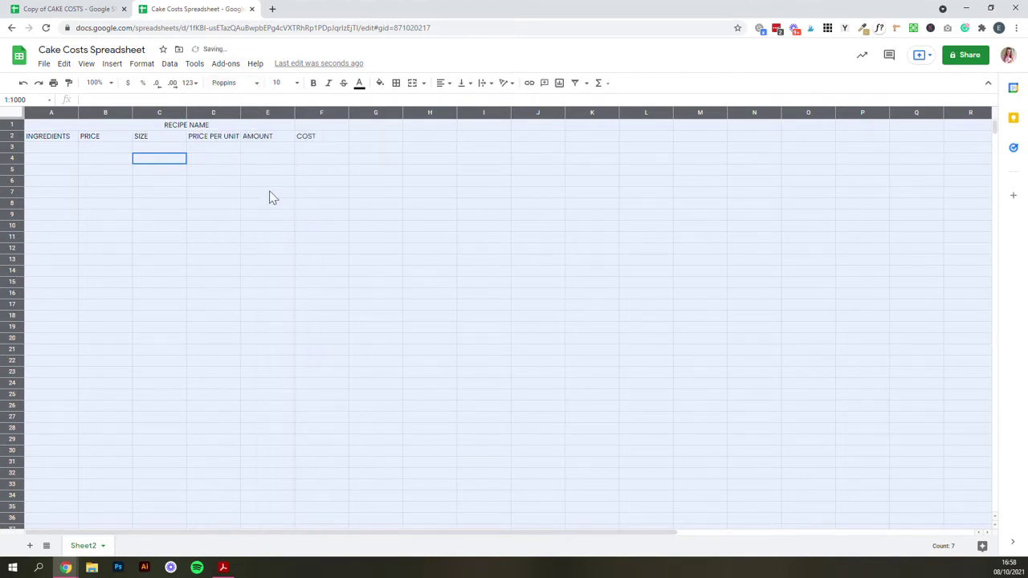
click(297, 83)
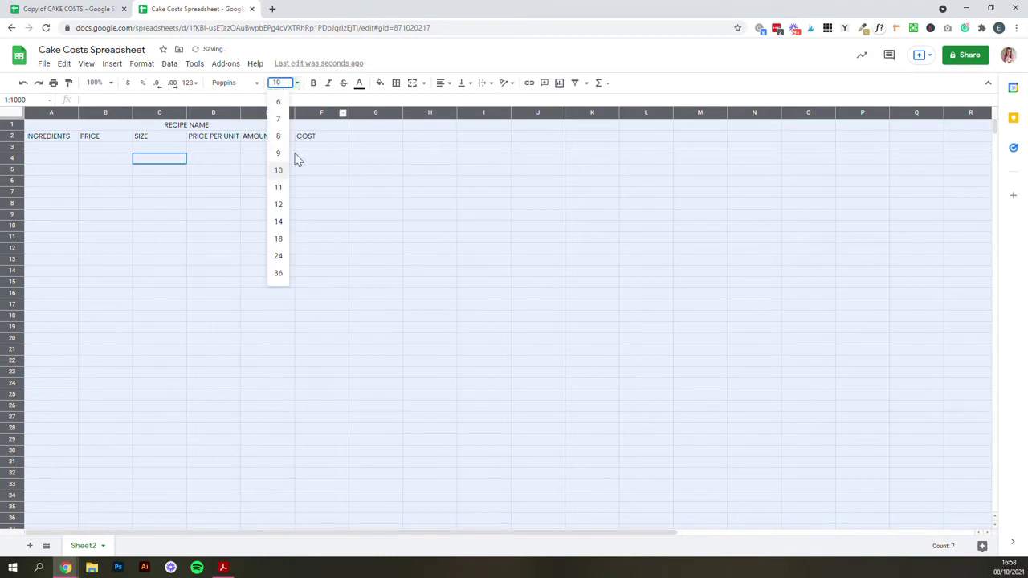
click(278, 205)
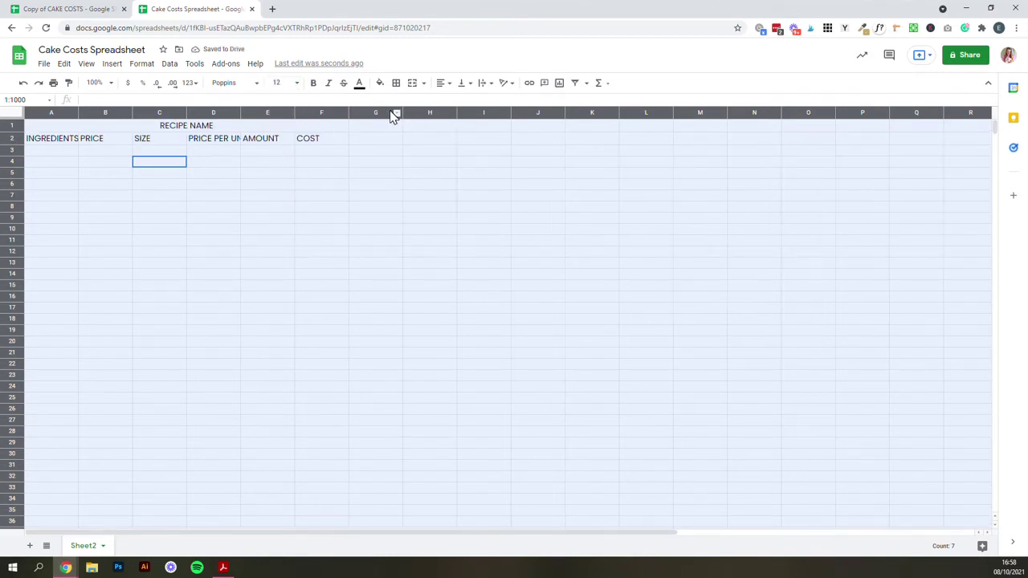
Centre the contents of all cells horizontally and align them to the middle vertically
click(443, 85)
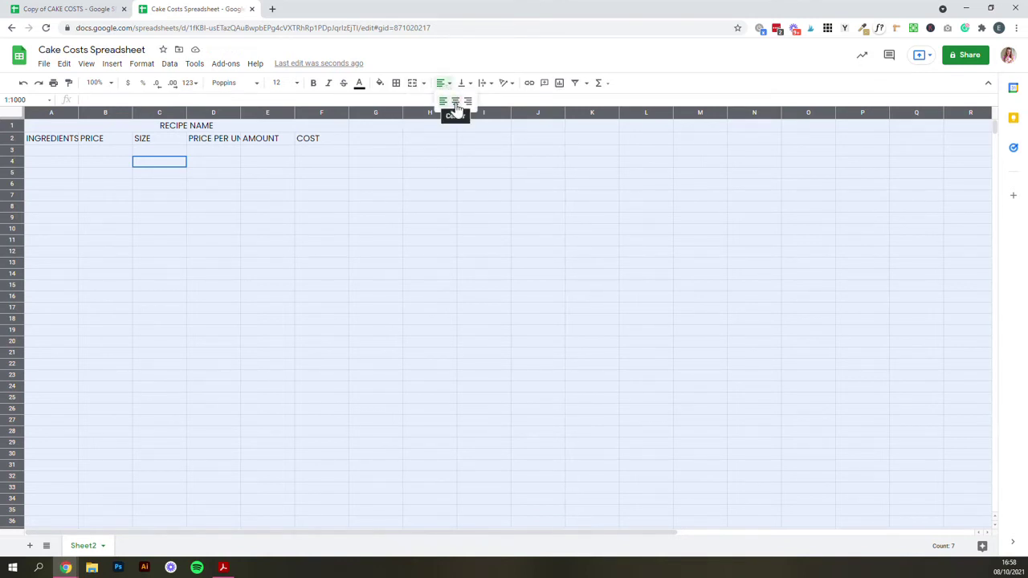
click(455, 105)
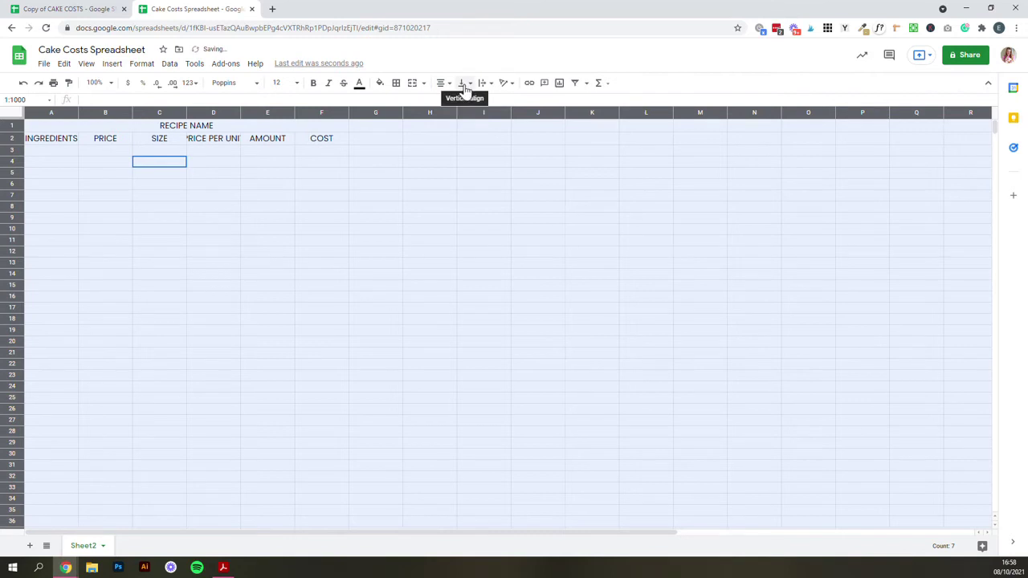
click(463, 84)
click(476, 101)
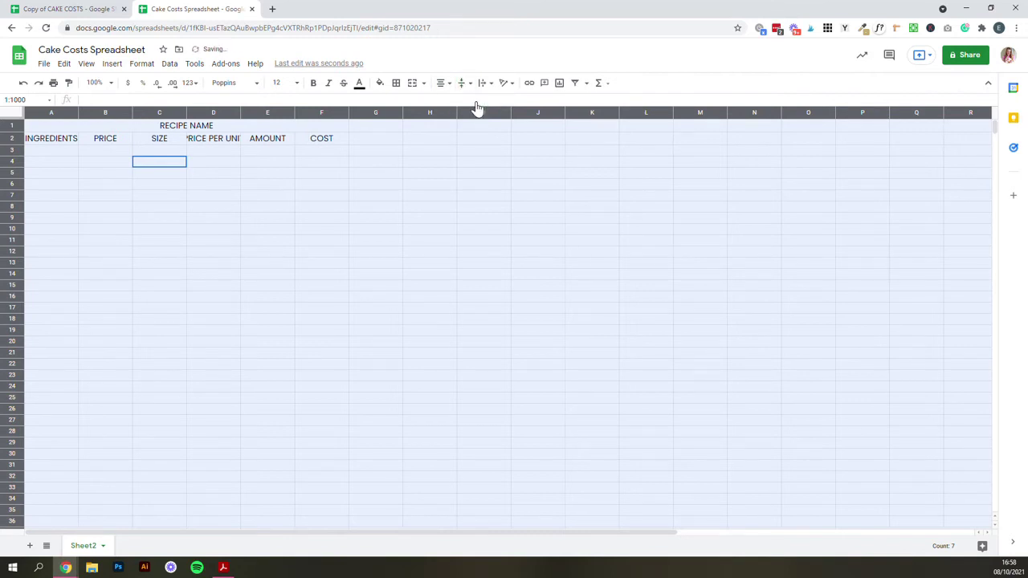
click(267, 163)
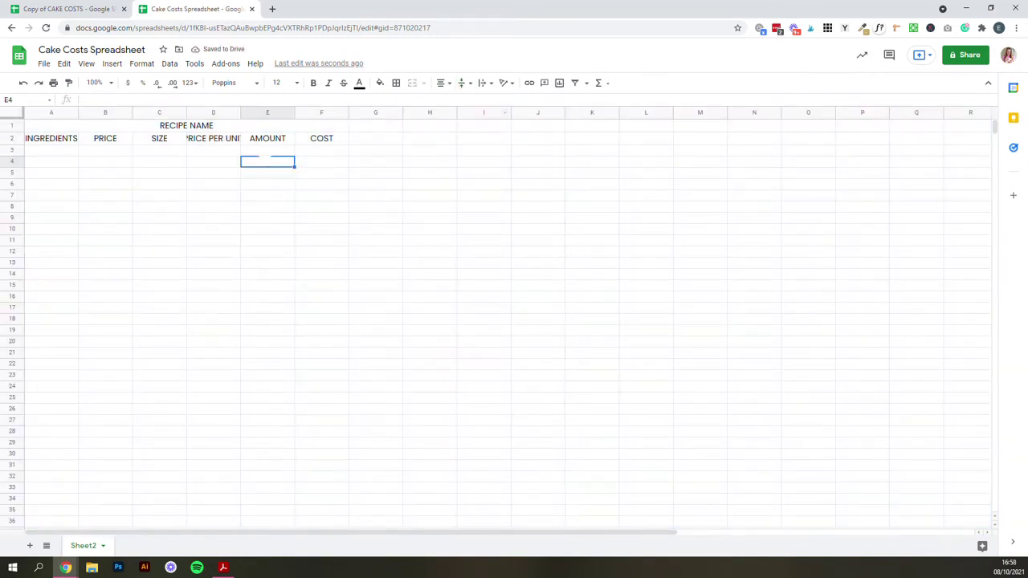
Make the RECIPE NAME title bold and set its font size to 14
click(213, 126)
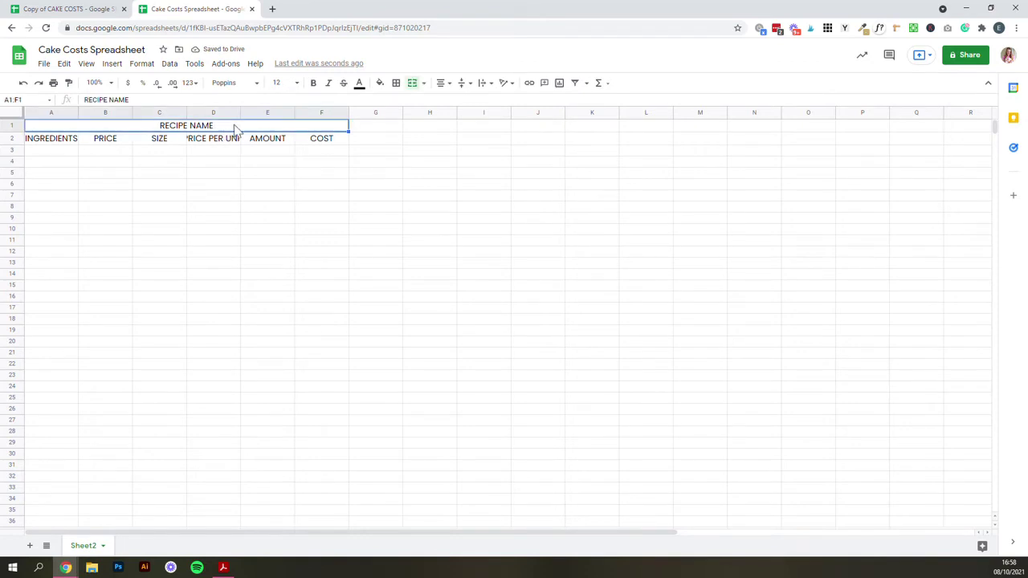
click(313, 85)
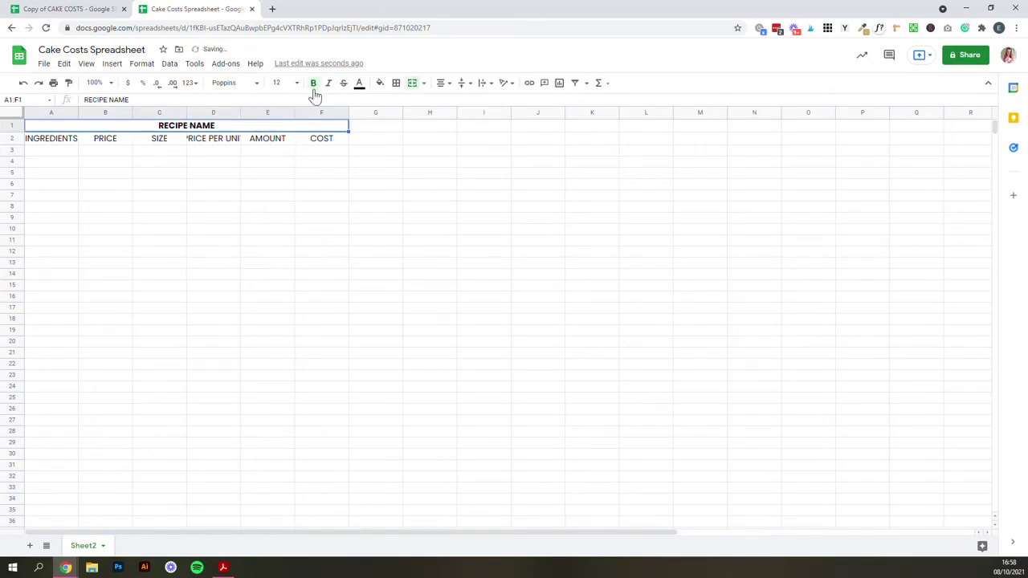
click(298, 84)
click(281, 229)
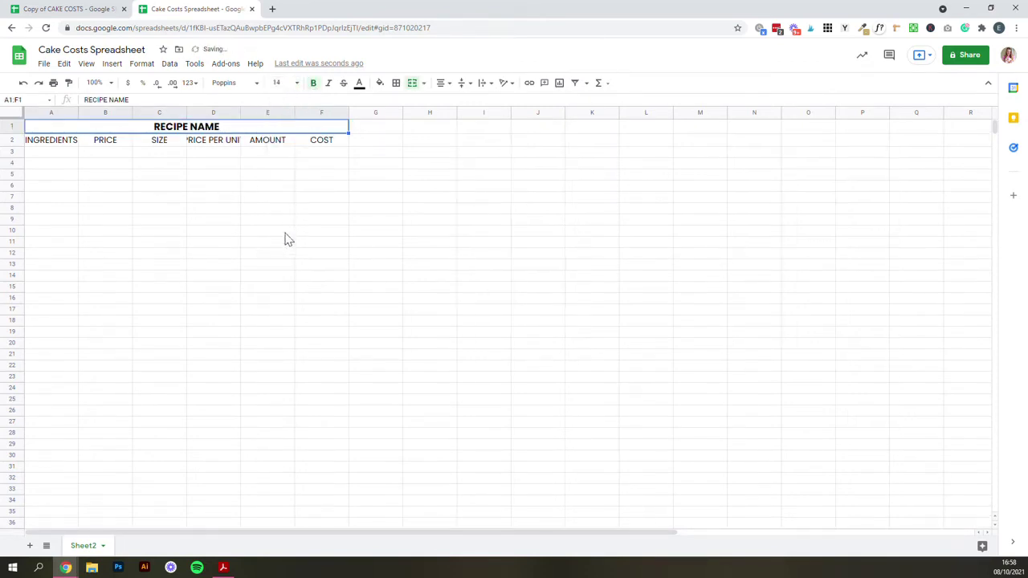
click(264, 243)
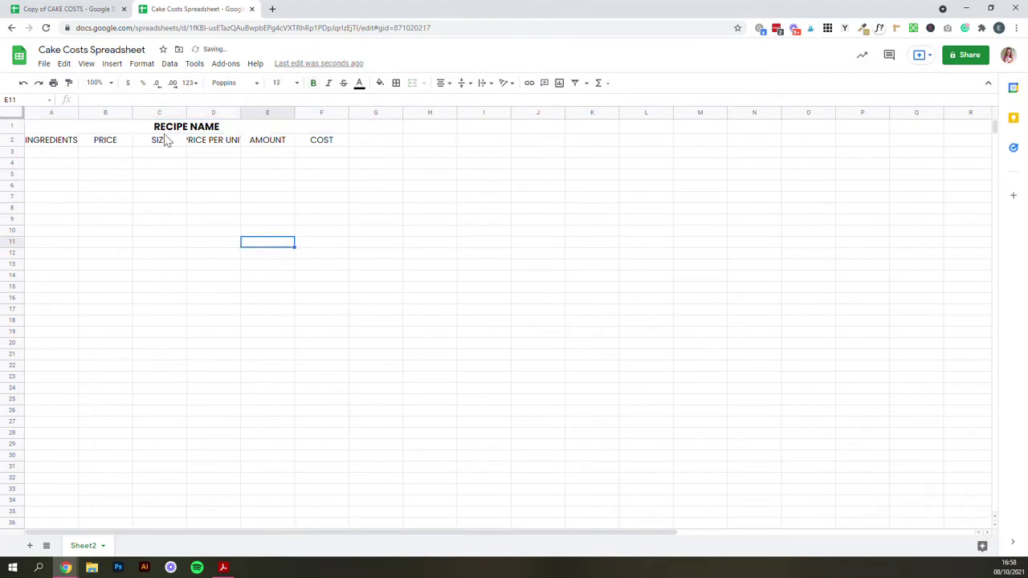
Increase the height of row 1 containing the RECIPE NAME title to roughly double
click(130, 127)
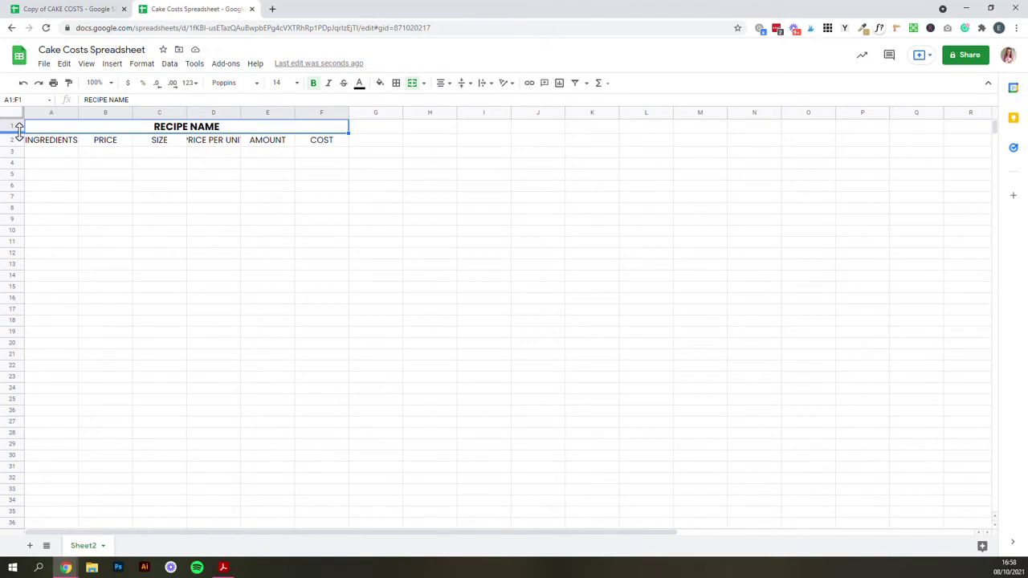
drag(20, 131, 19, 143)
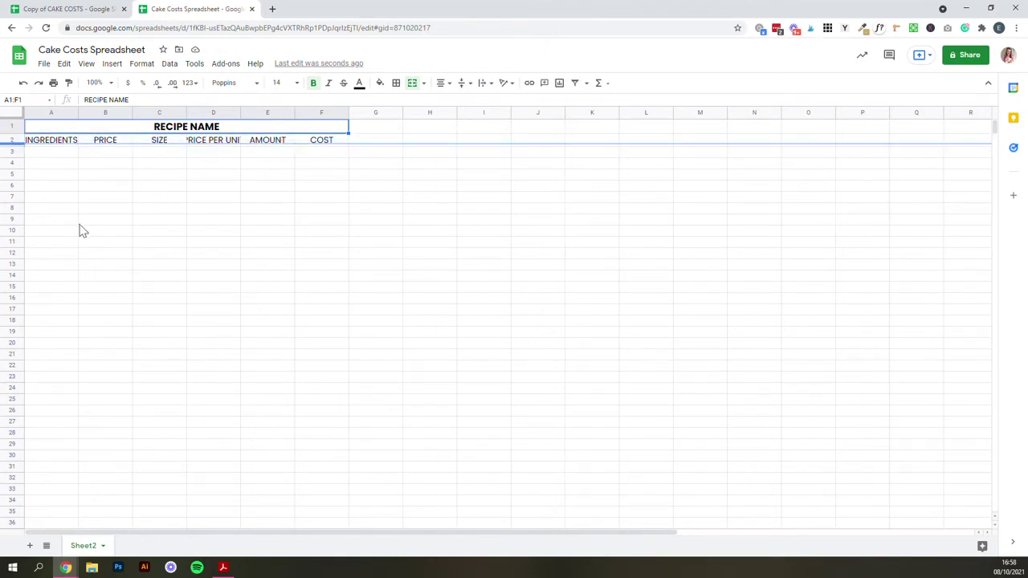
click(140, 228)
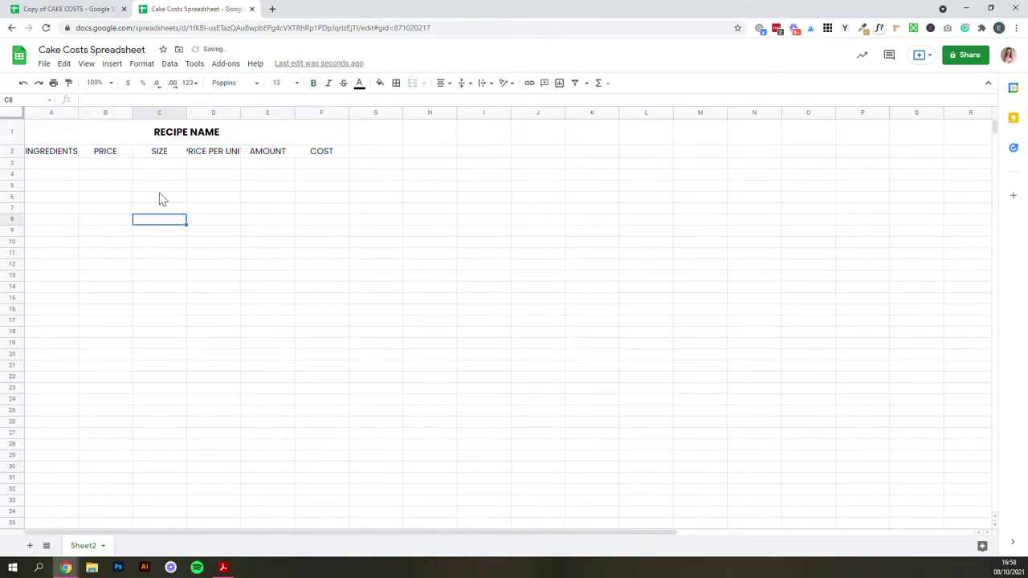
Apply text wrapping to the entire sheet and widen column A so the INGREDIENTS heading fits on one line
click(215, 159)
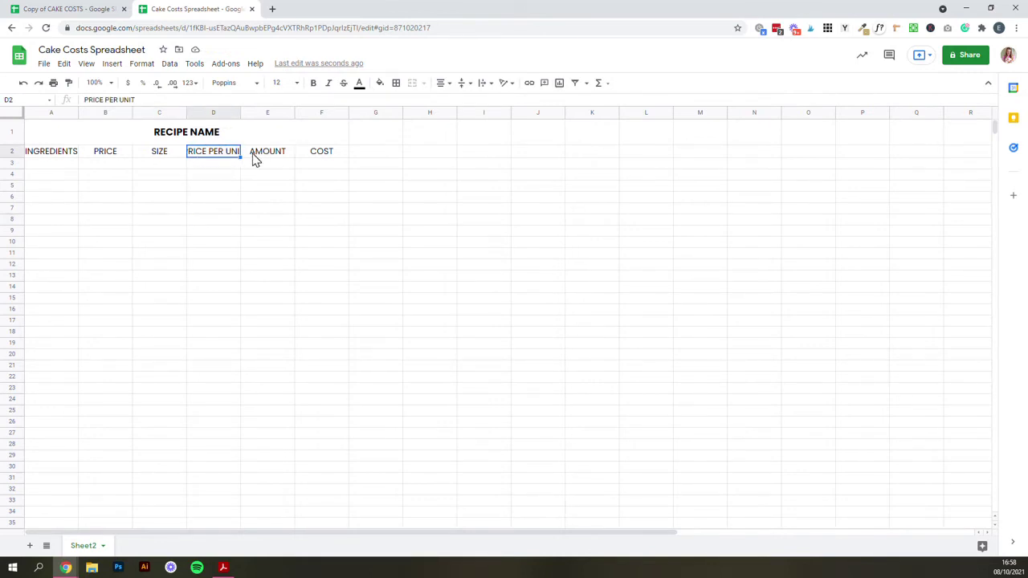
click(218, 190)
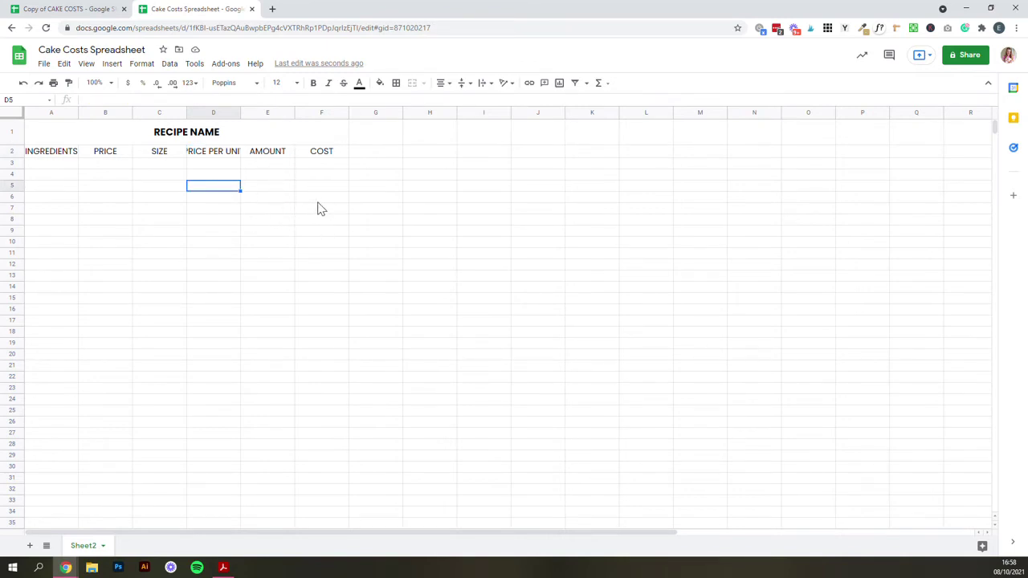
key(ctrl+a)
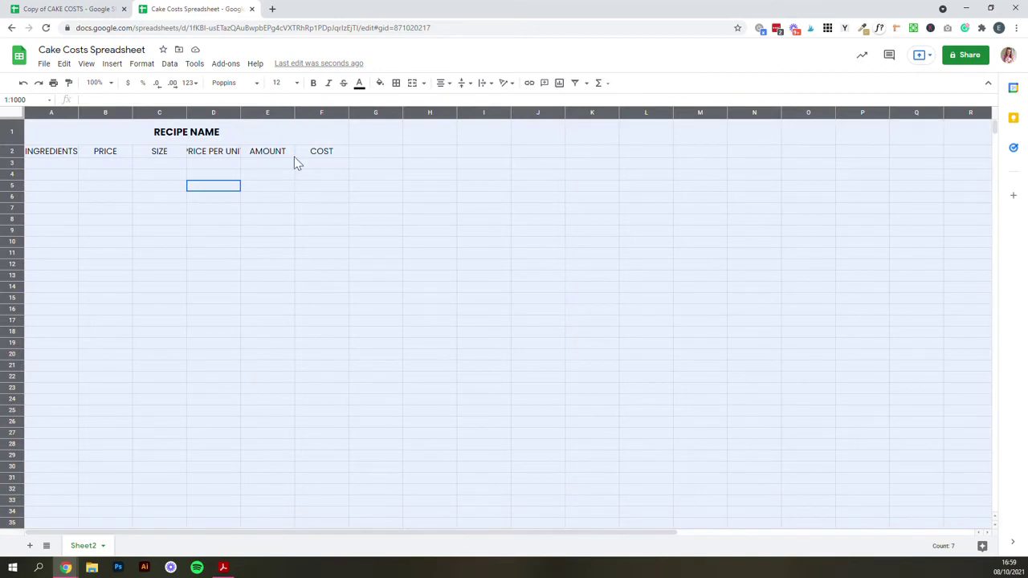
click(143, 65)
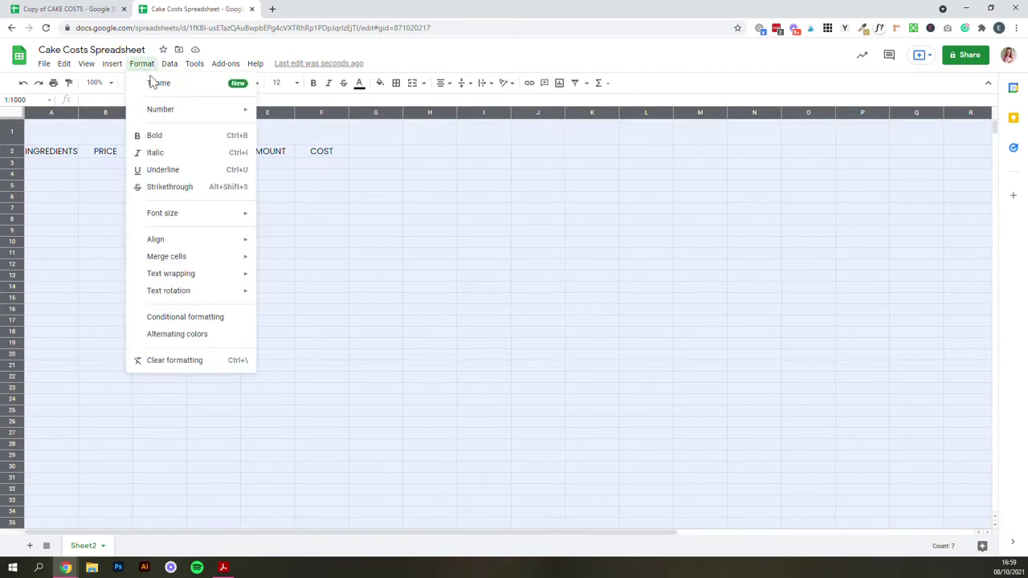
mouse_move(209, 259)
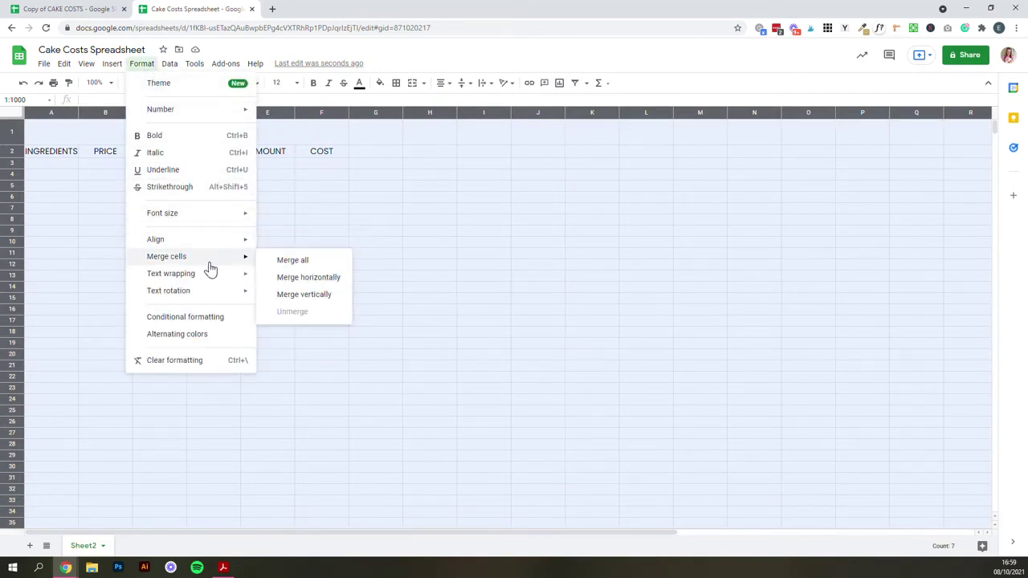
mouse_move(208, 277)
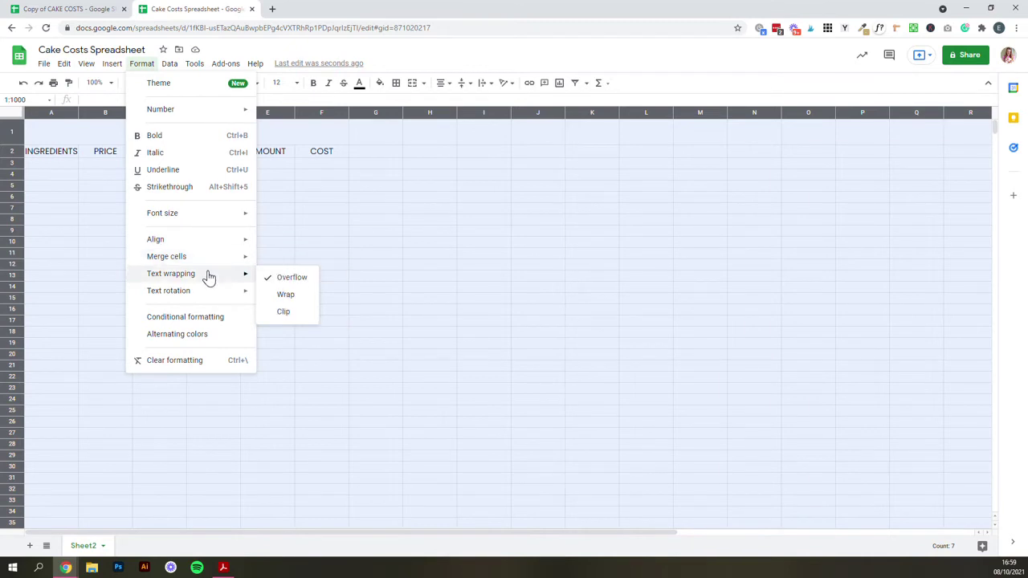
click(289, 297)
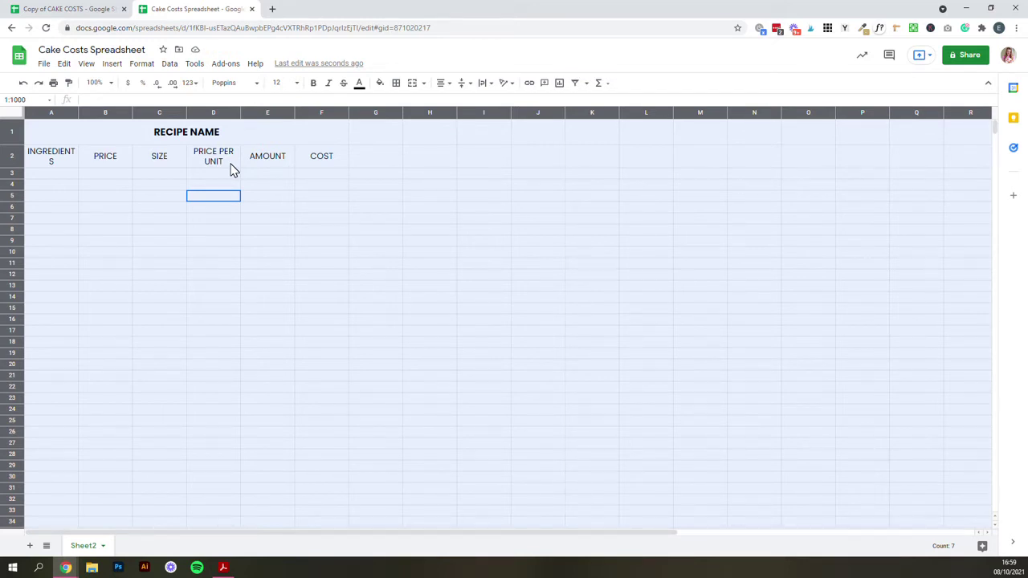
click(112, 205)
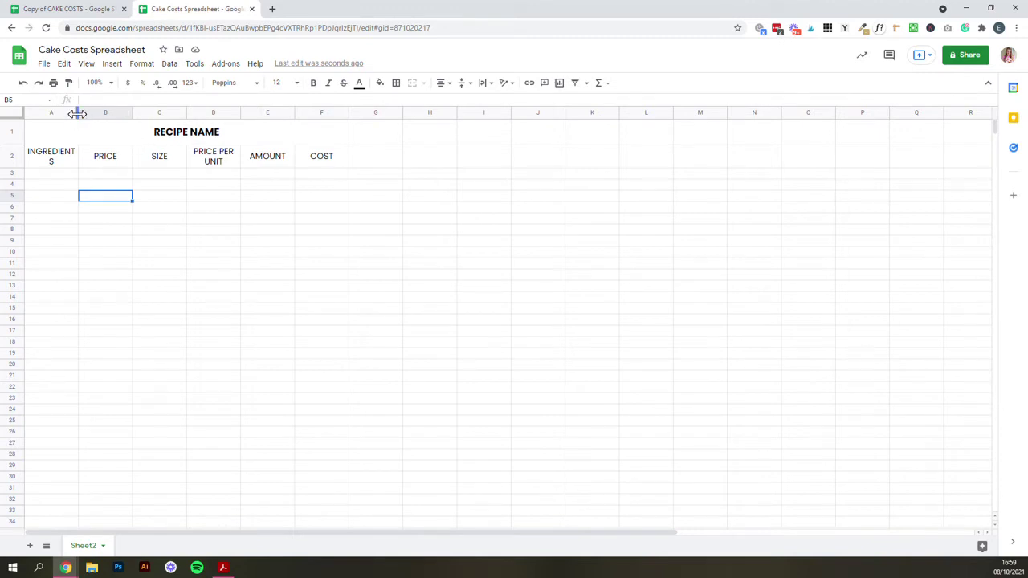
drag(76, 113, 135, 115)
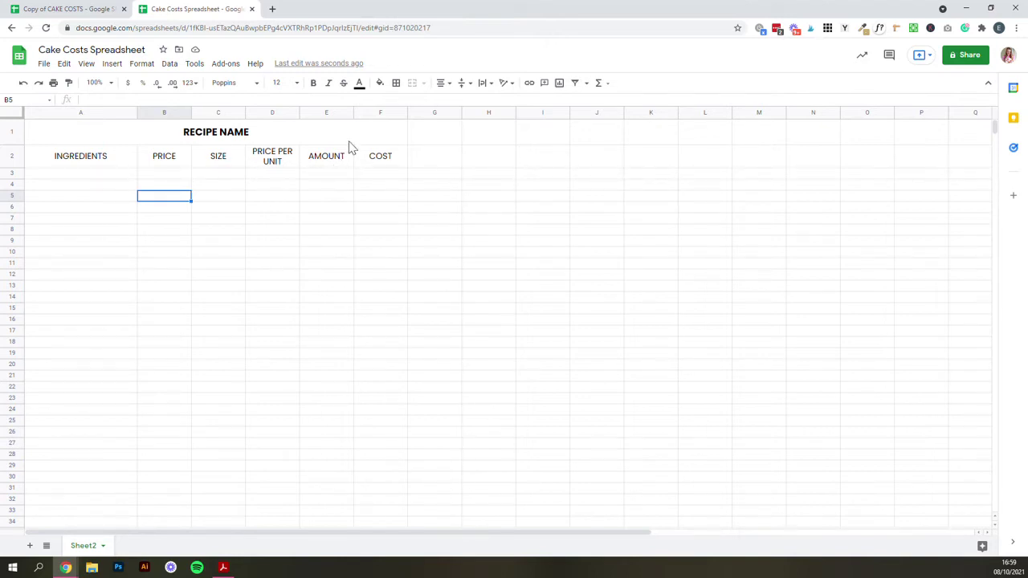
Fill the heading cells A2:F2 with light magenta and add black borders around all of them
drag(376, 159, 70, 161)
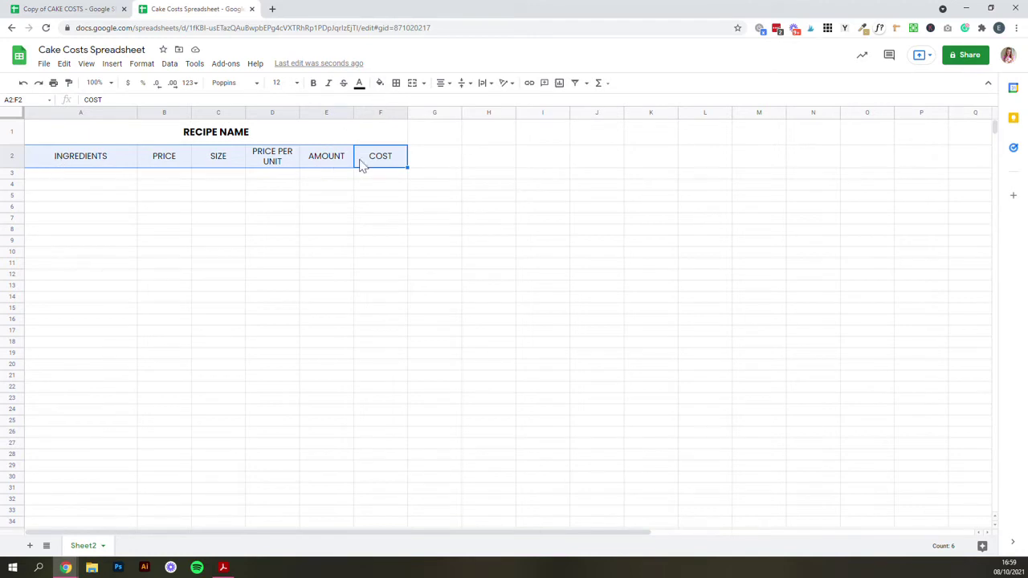
click(382, 84)
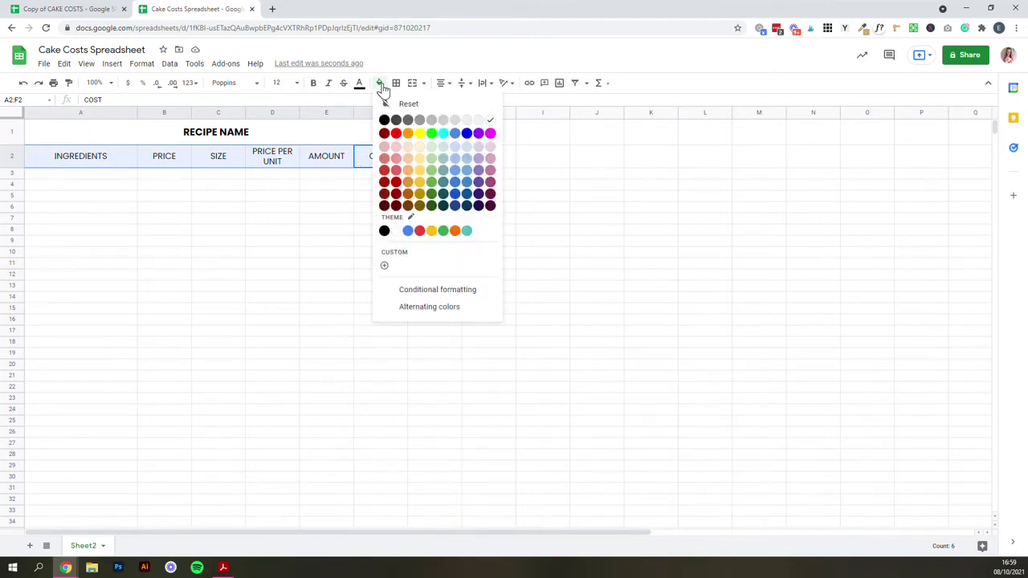
click(486, 148)
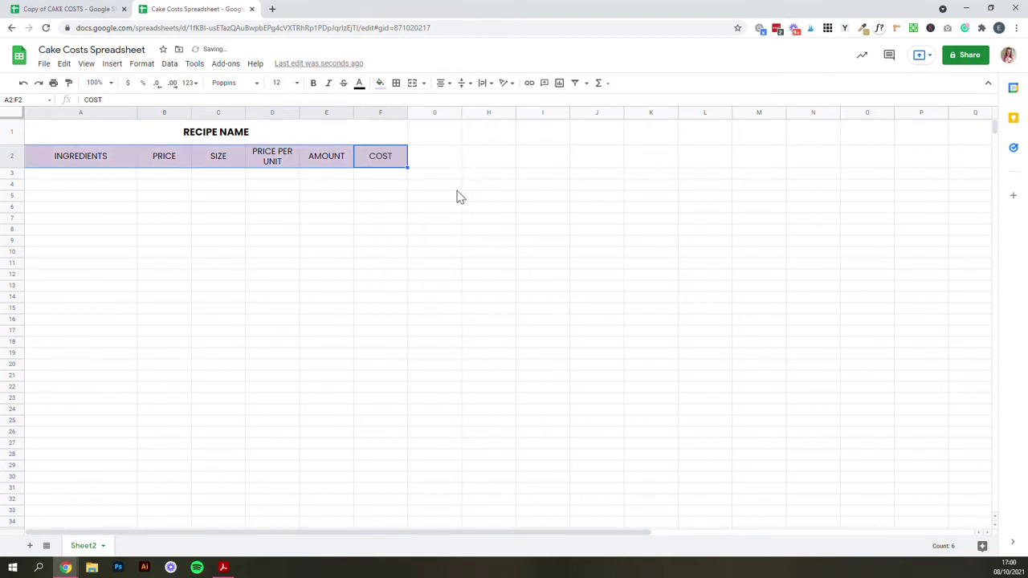
click(396, 85)
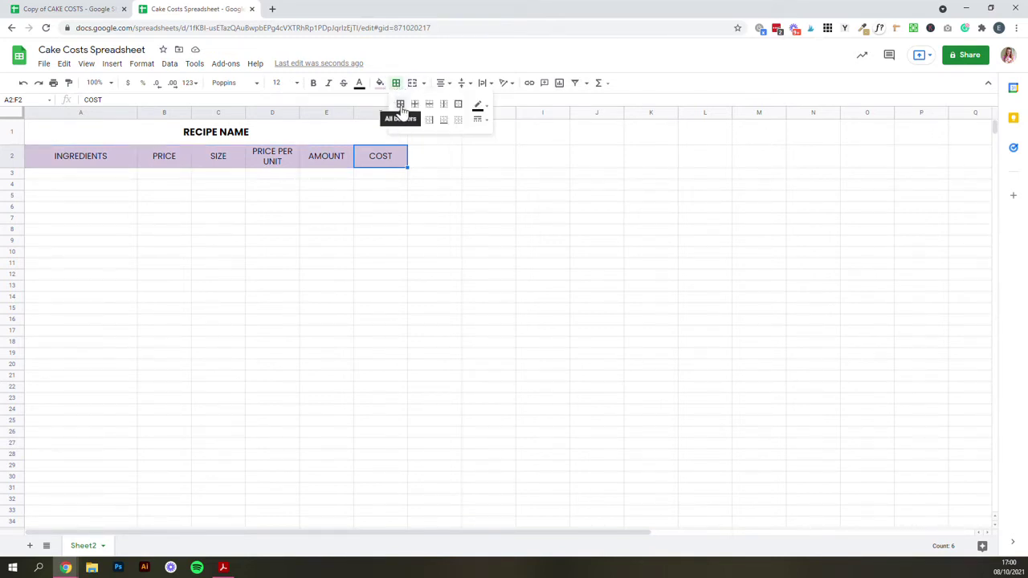
click(401, 106)
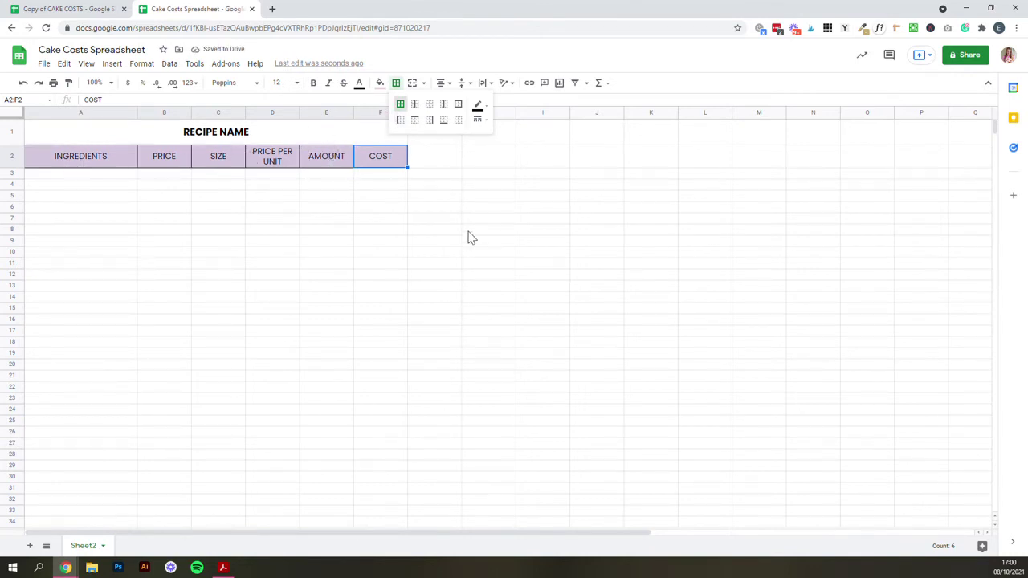
click(391, 198)
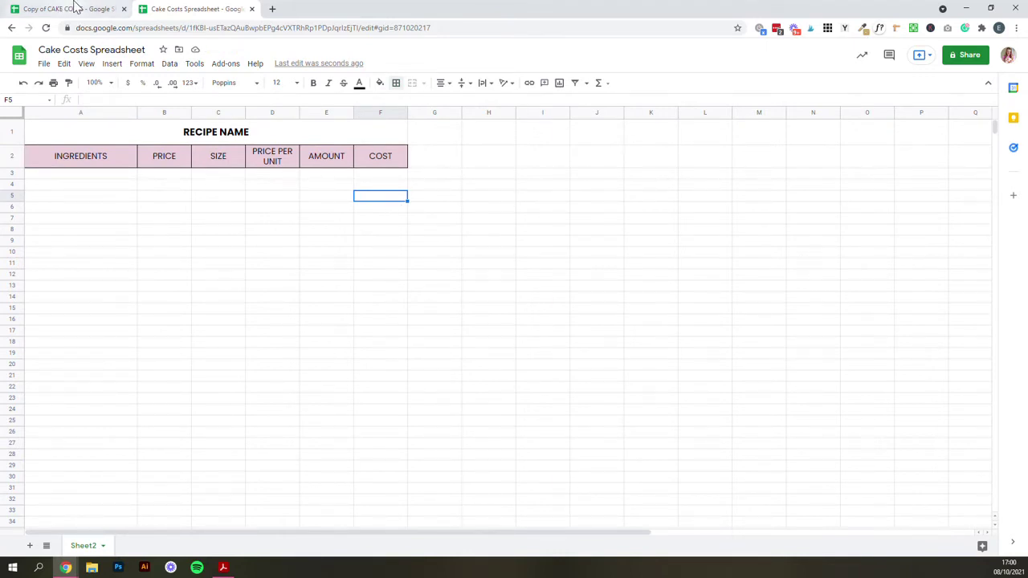
Check the colour-coded input columns in the CAKE COSTS template, and fill B3:C64 in the Cake Costs Spreadsheet with light yellow
click(75, 6)
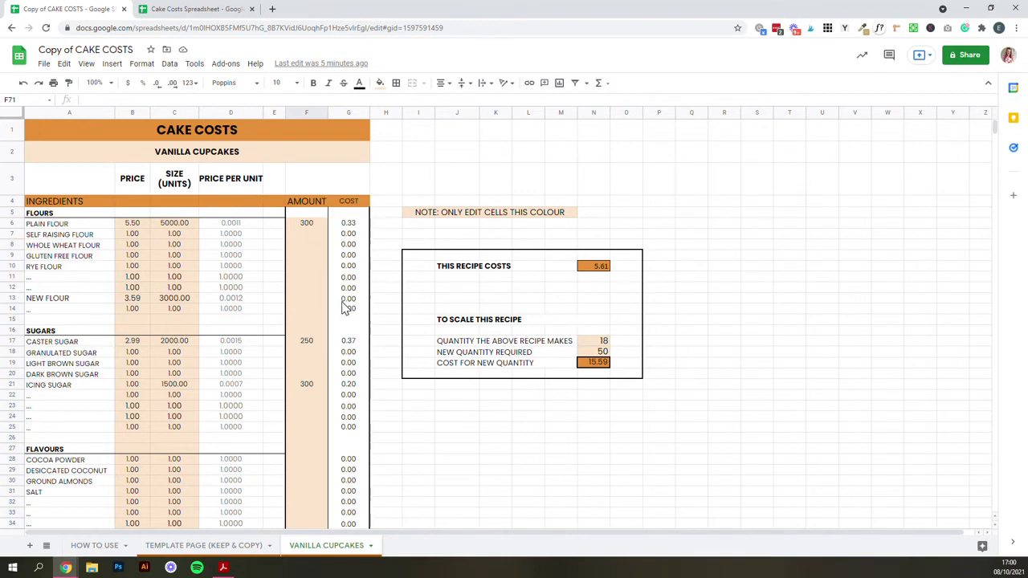
click(241, 9)
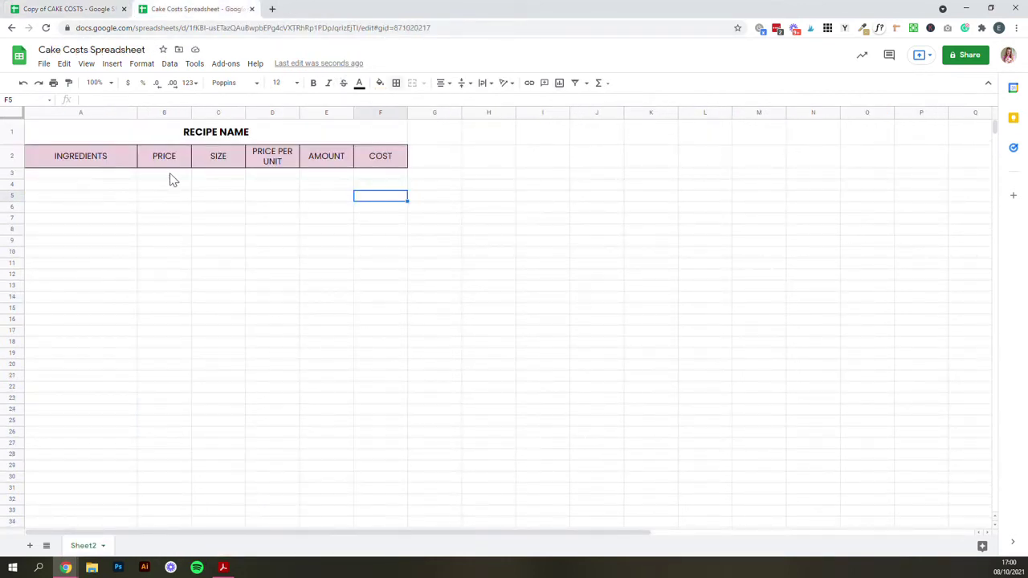
drag(169, 175, 226, 511)
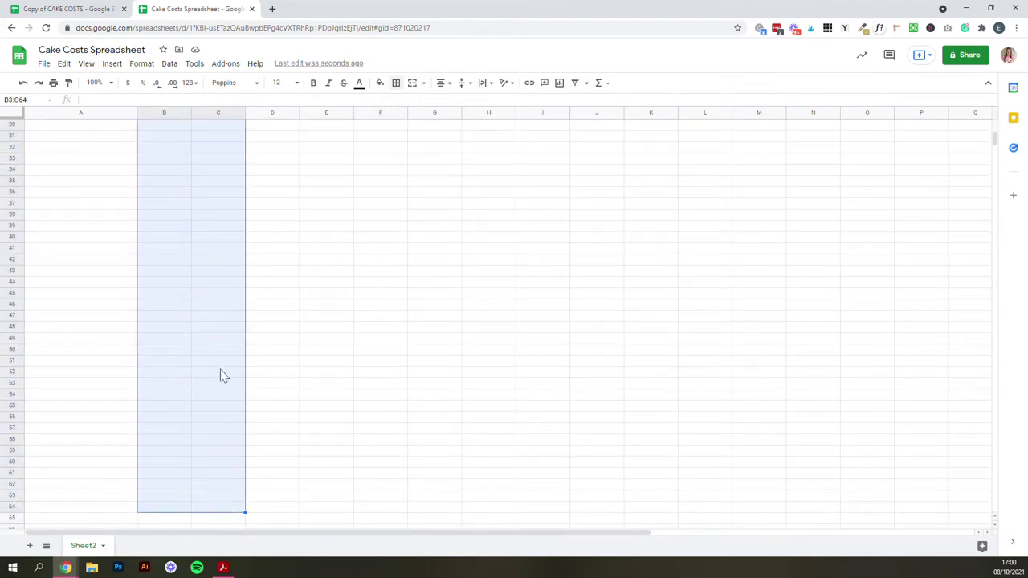
scroll(235, 395, up, 5)
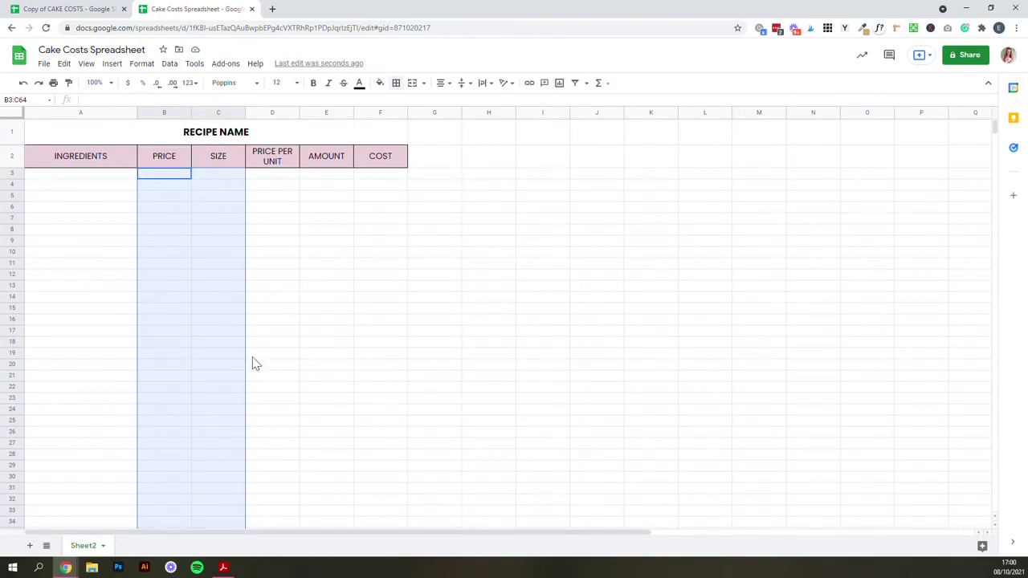
click(380, 83)
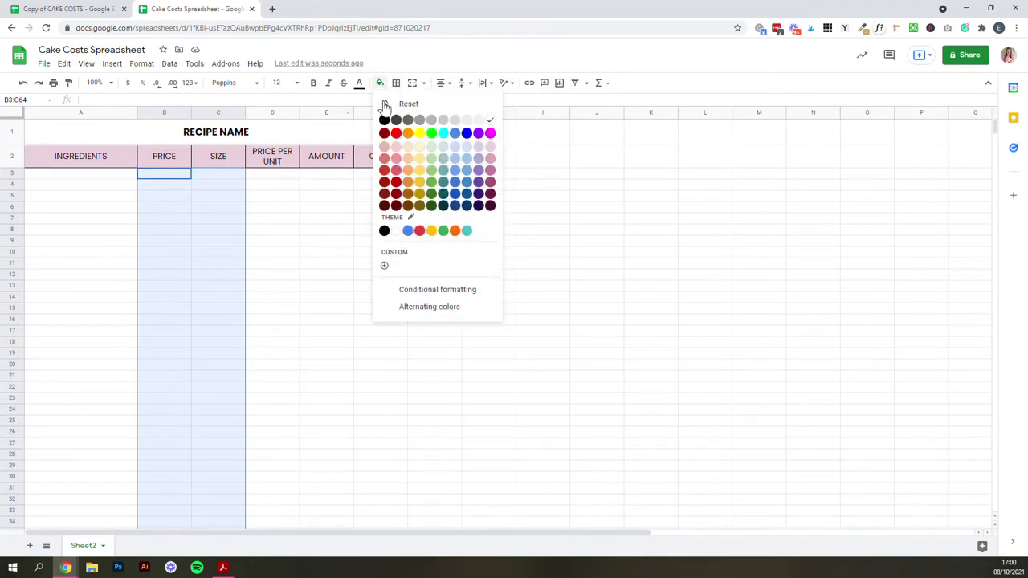
click(420, 147)
click(351, 266)
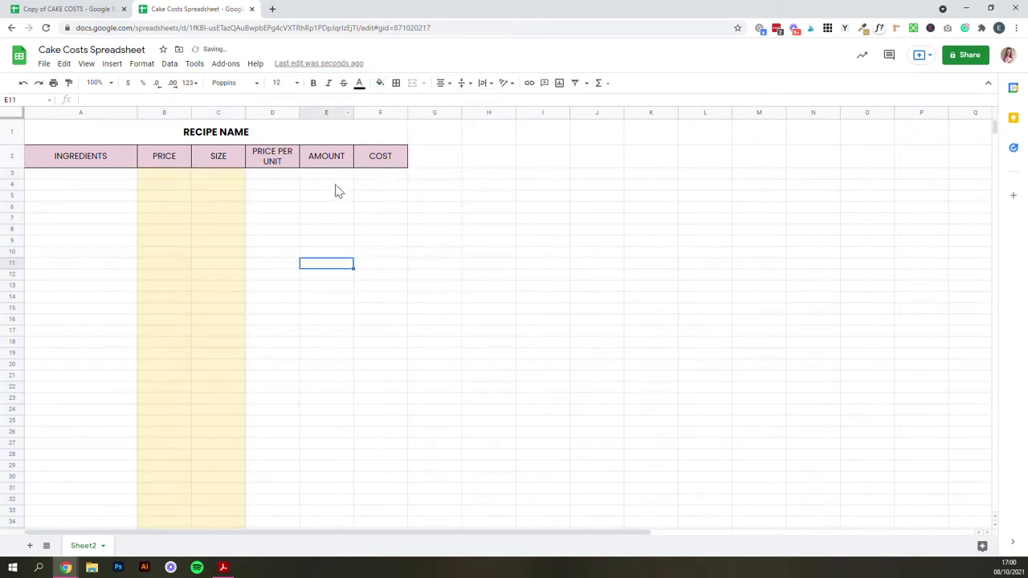
Fill the AMOUNT column cells E3:E64 with the same light yellow as the PRICE and SIZE columns
drag(336, 173, 332, 352)
scroll(332, 408, down, 8)
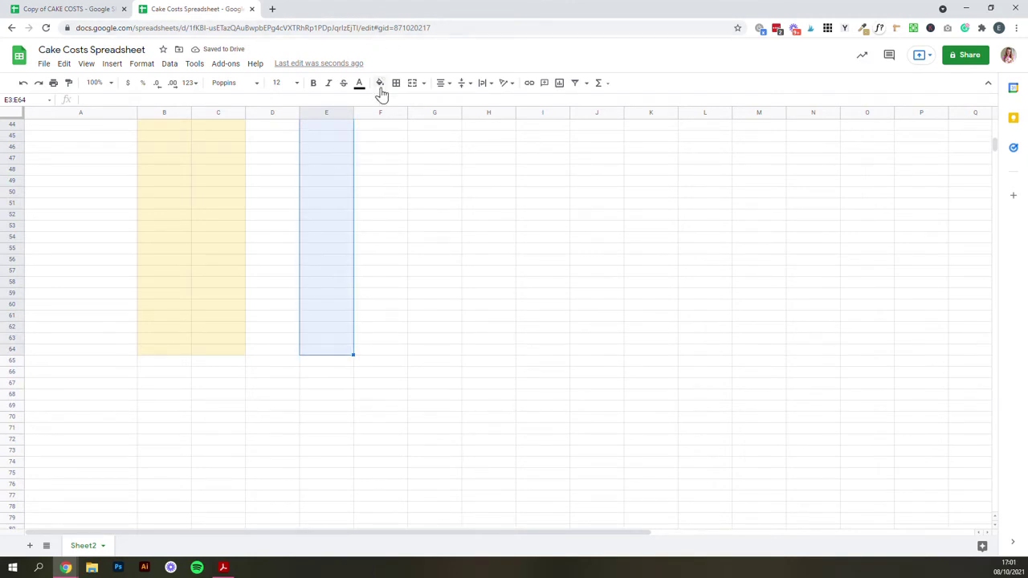
click(380, 82)
click(419, 157)
click(402, 283)
scroll(343, 345, up, 10)
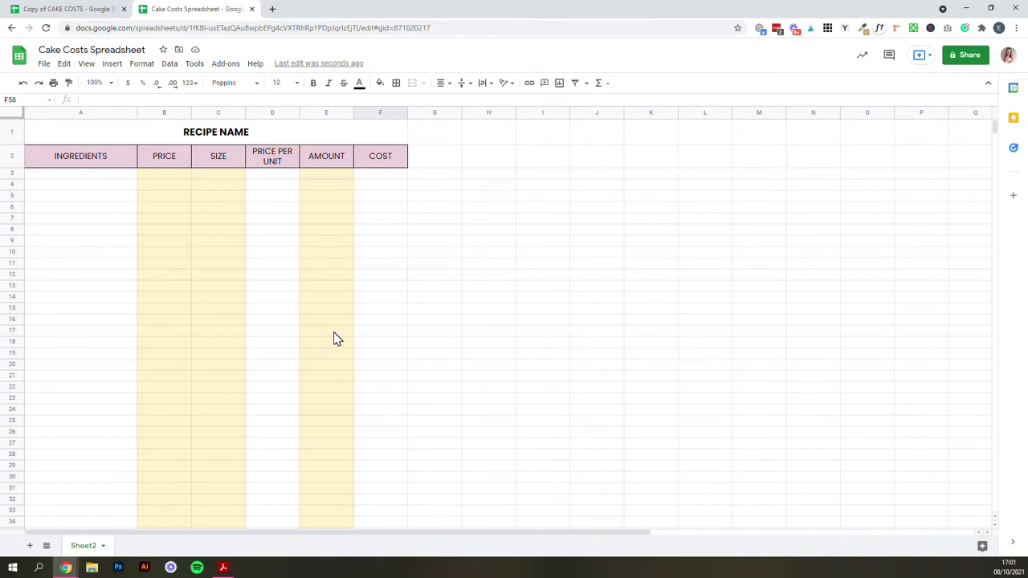
Check the template's ingredient categories, and enter FLOURS in bold in cell A3 of the Cake Costs Spreadsheet
click(93, 6)
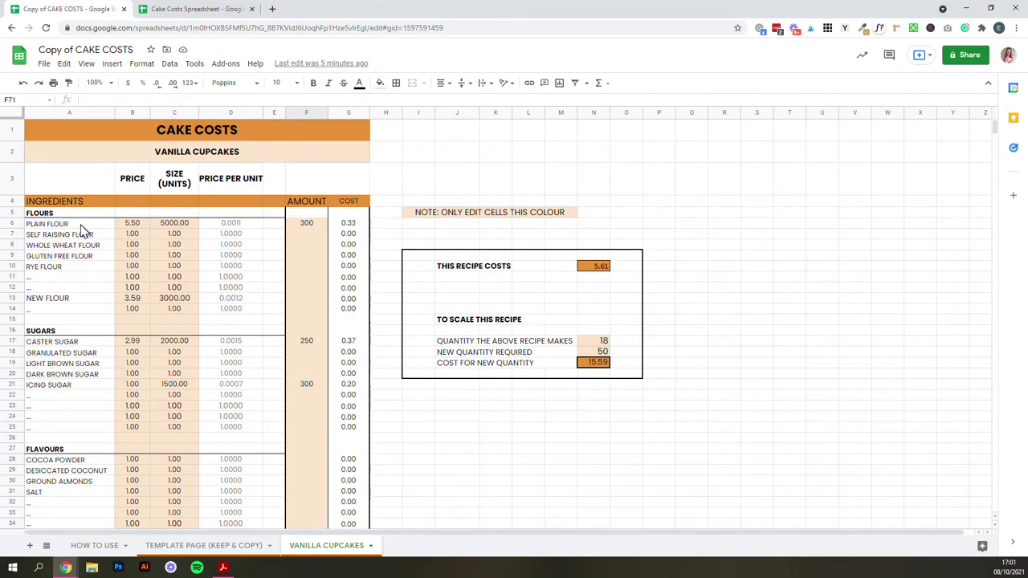
click(233, 9)
click(96, 176)
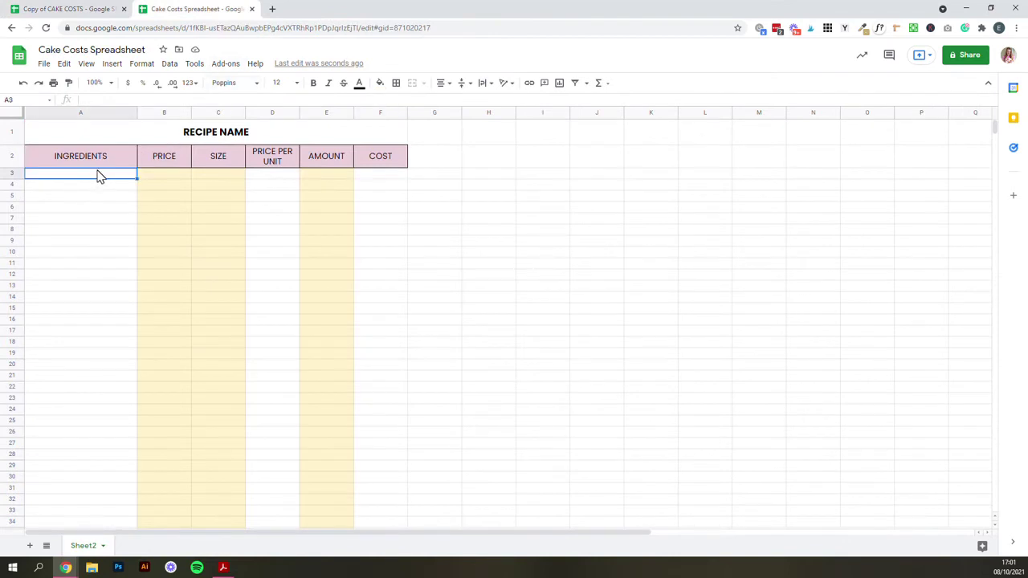
text(FLOURS)
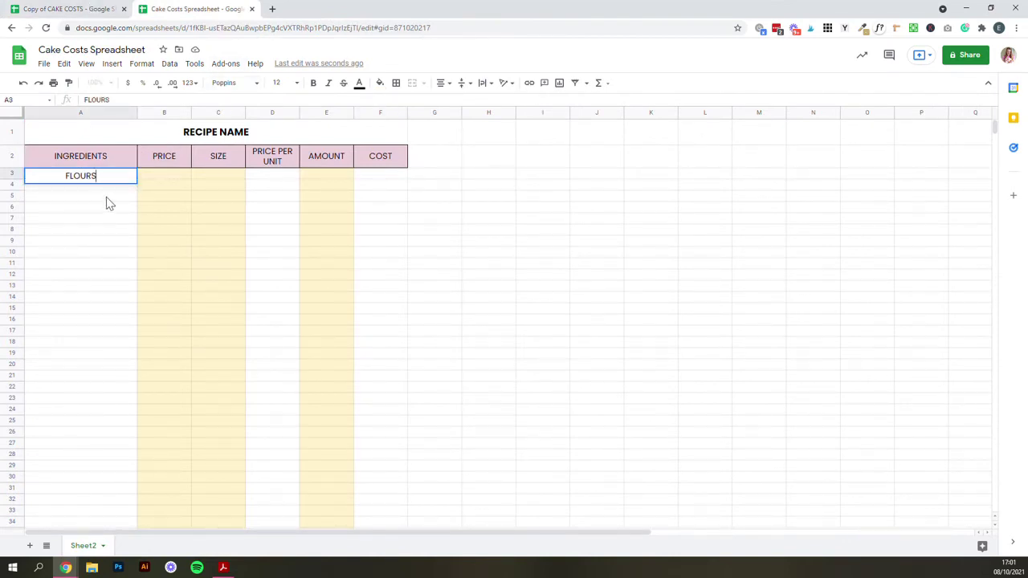
key(Return)
click(108, 176)
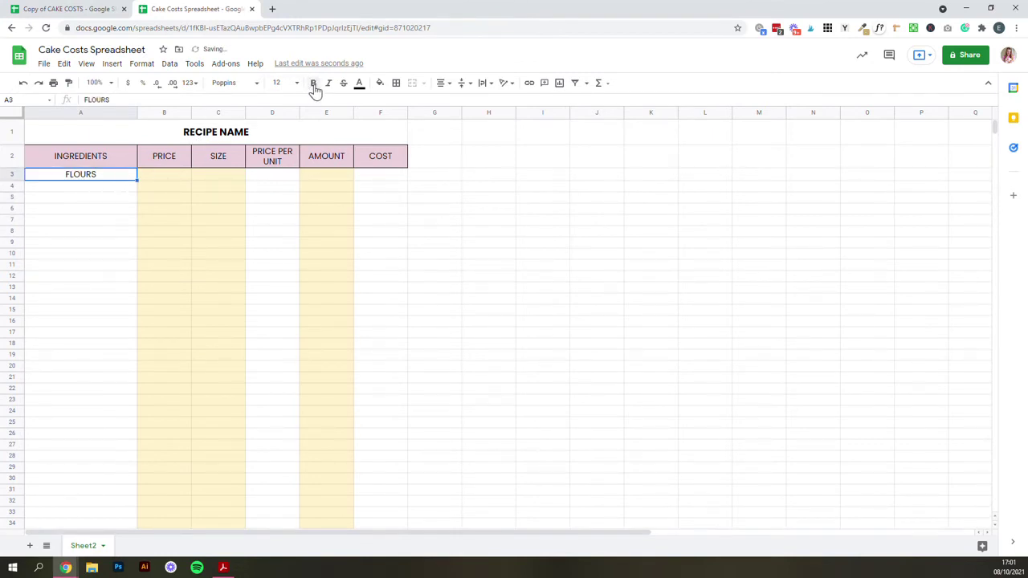
click(313, 83)
Enter Plain flour in A4 and Self raising flour in A5 beneath the FLOURS category
click(114, 190)
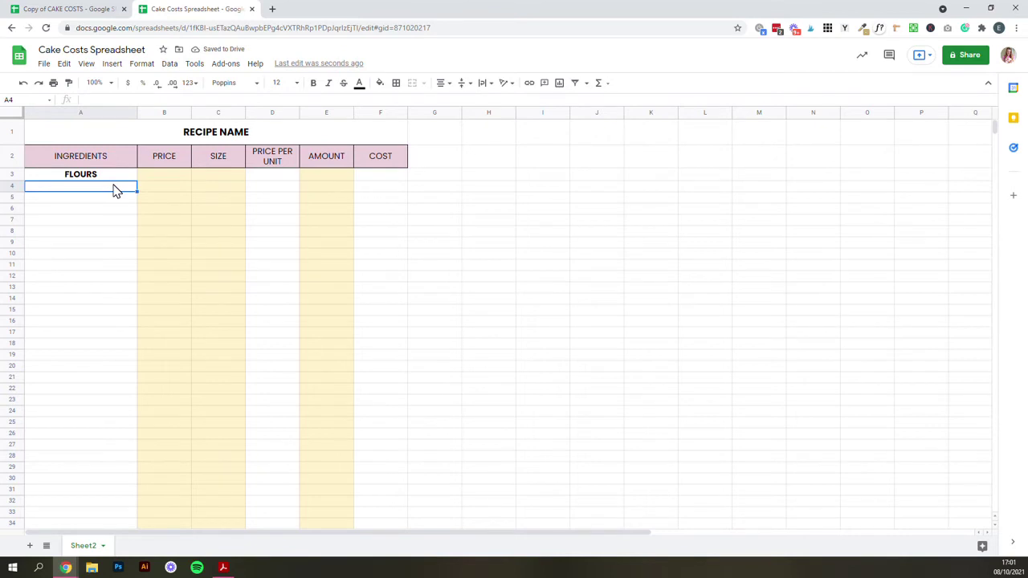
text(Plain)
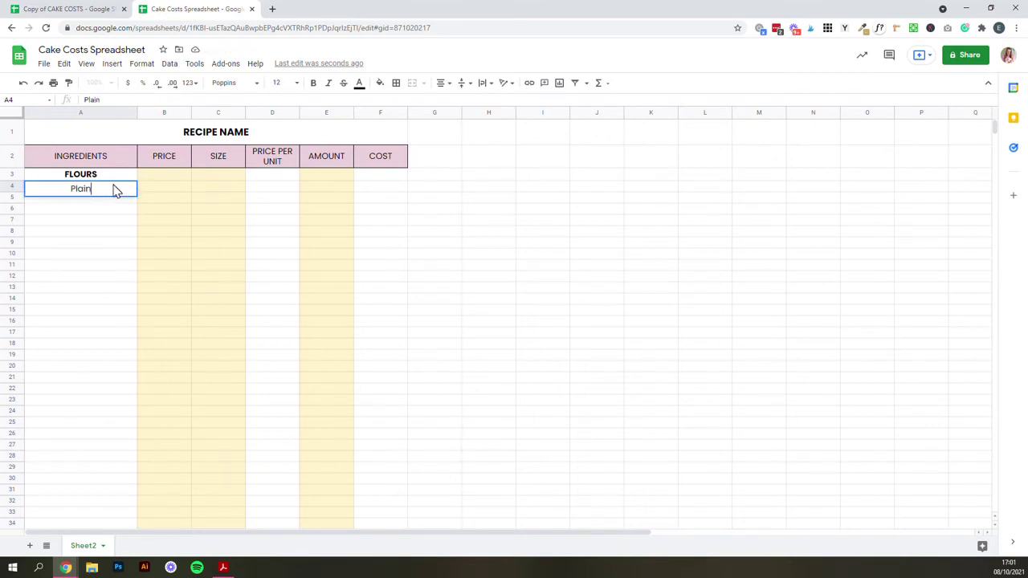
text( flour)
key(Return)
text(Se)
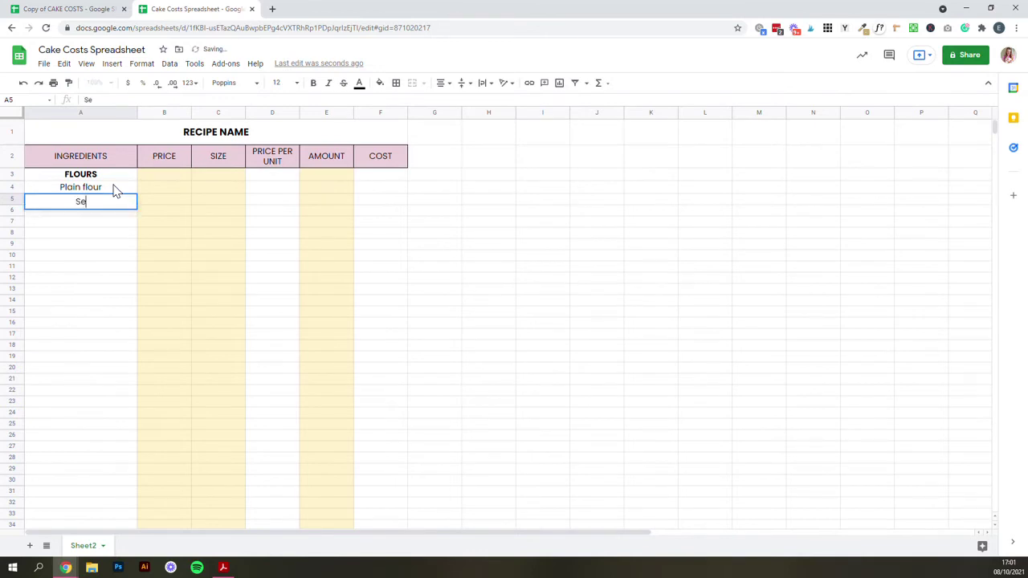
text(lf raising flour)
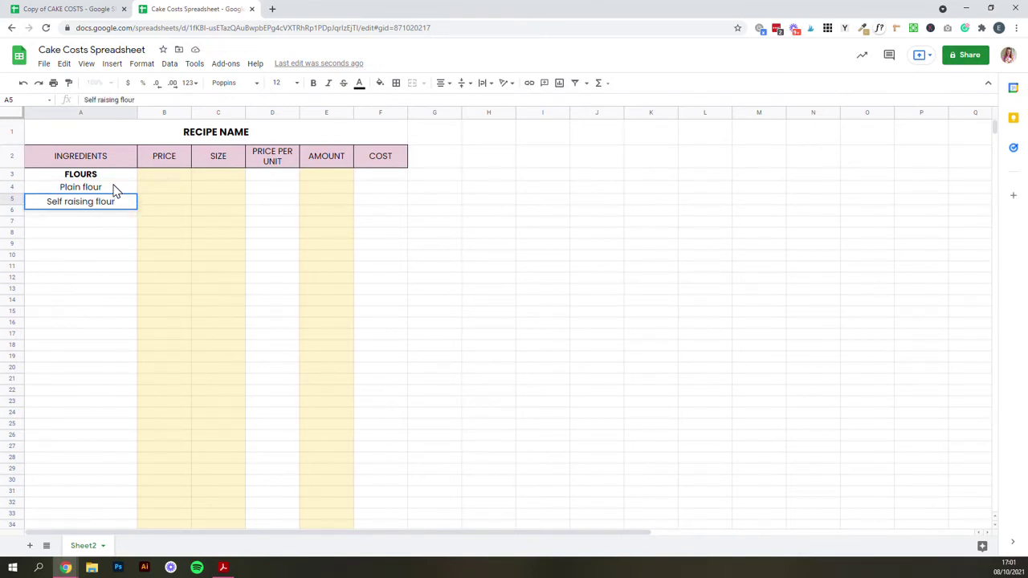
key(Return)
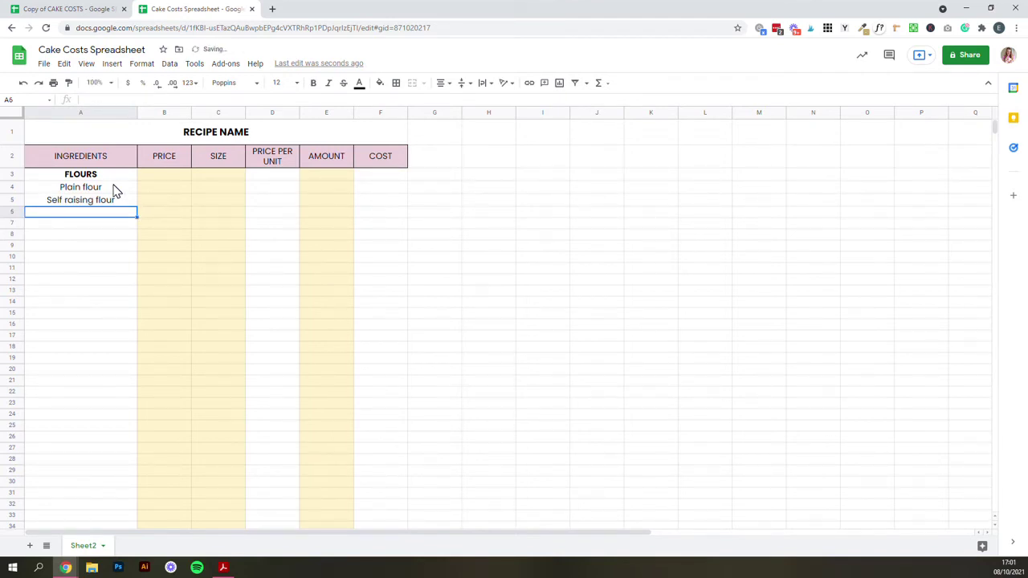
Enter Gluten free flour in A6 and Whole wheat flour in A7 beneath the other flours
text(Gle)
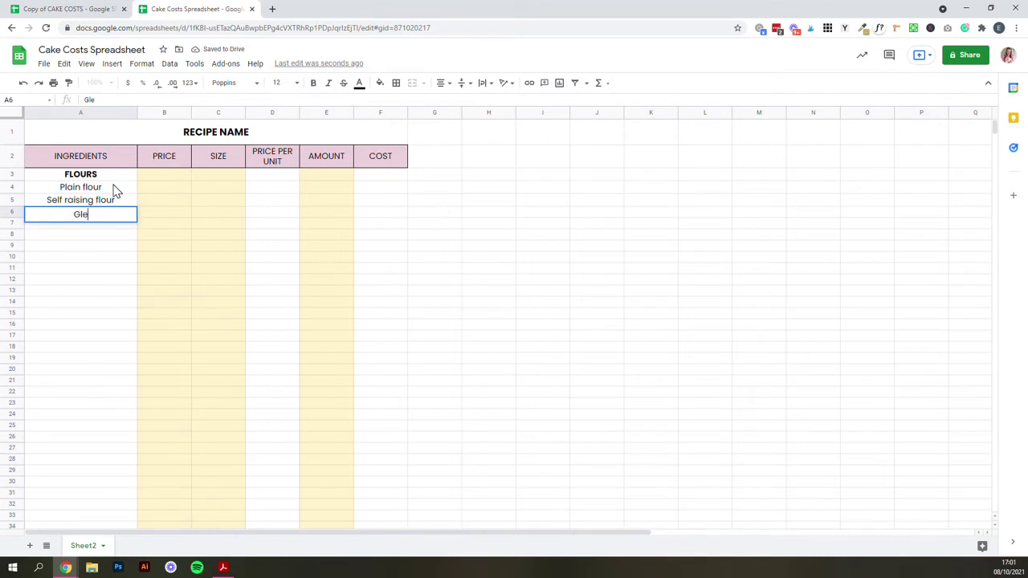
text(ten free flour)
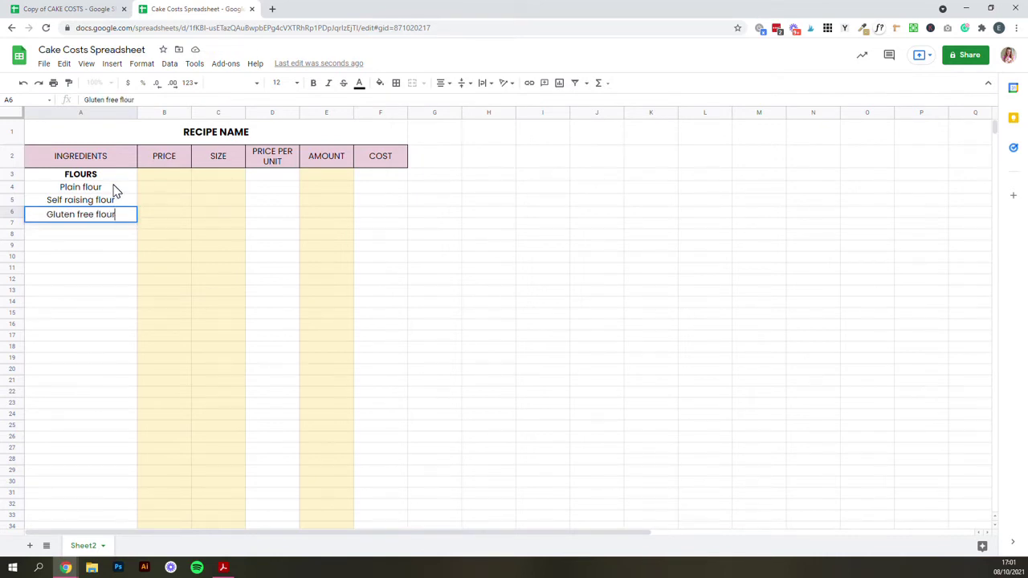
key(Return)
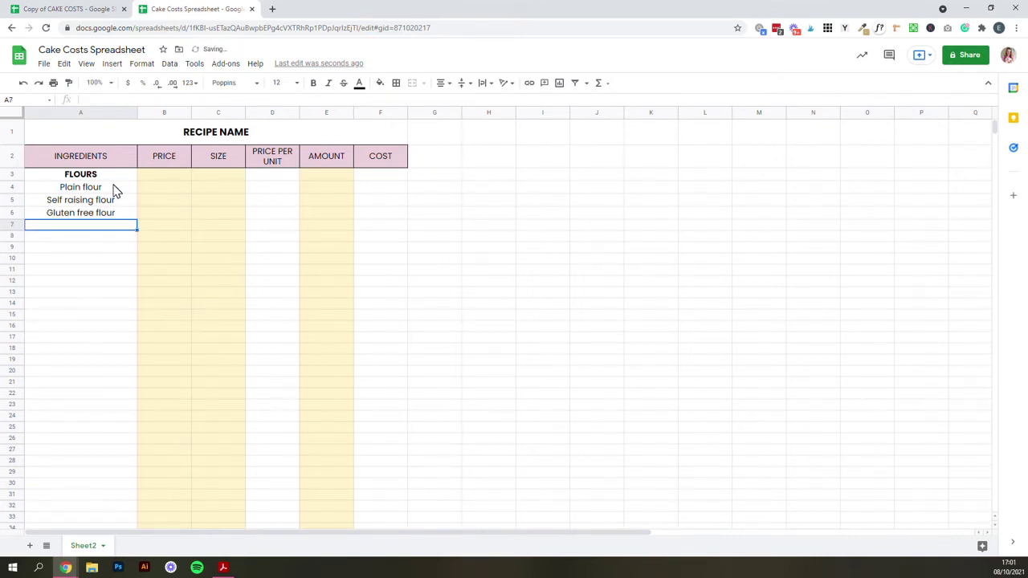
text(Wholewh)
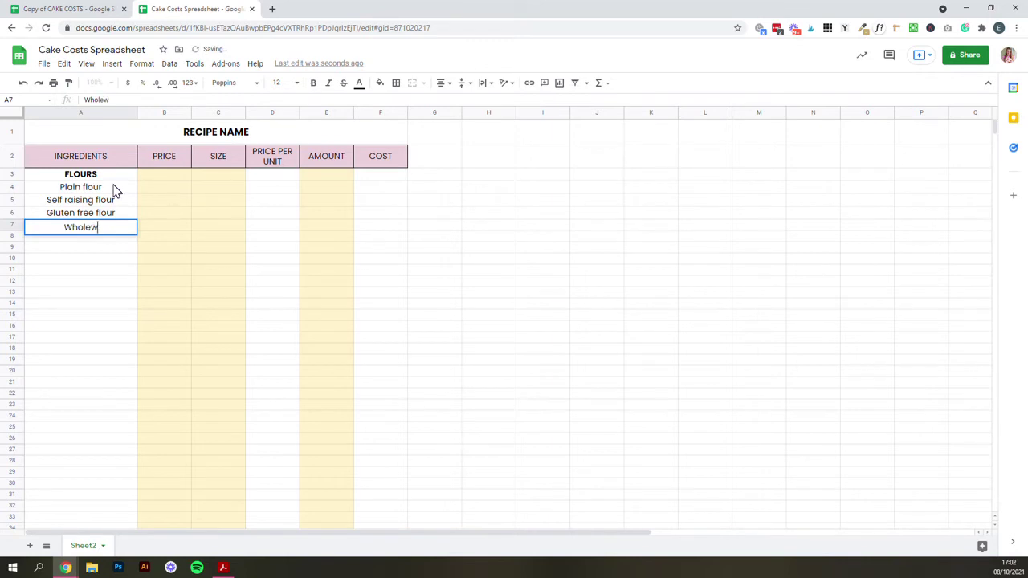
key(BackSpace)
key(BackSpace)
text(wheat )
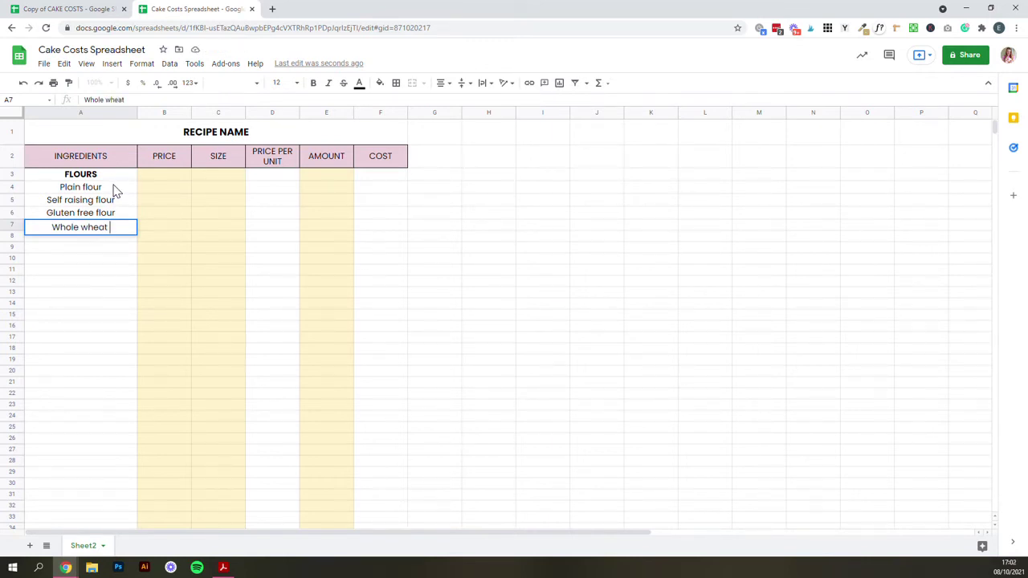
text(flour)
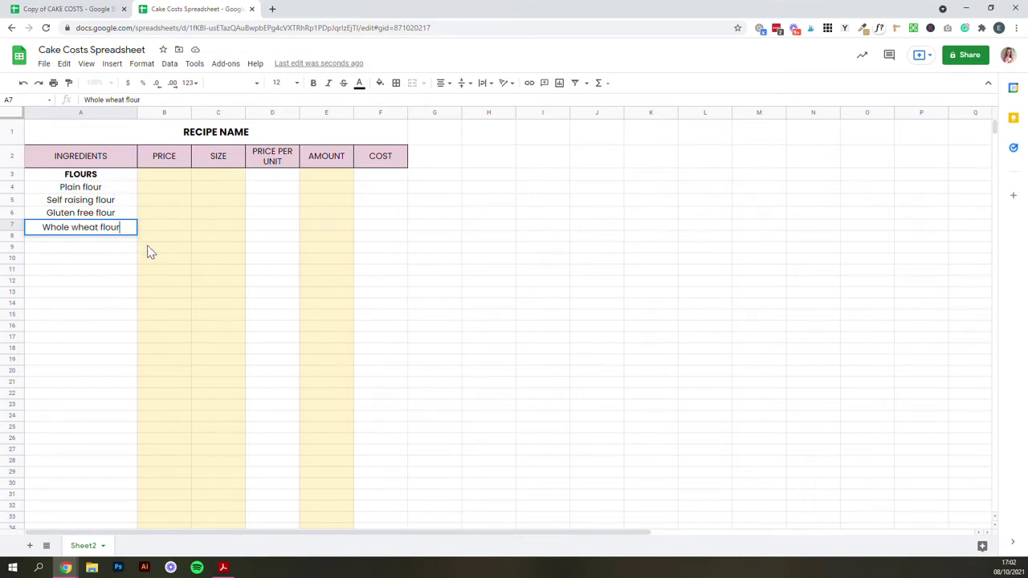
click(184, 257)
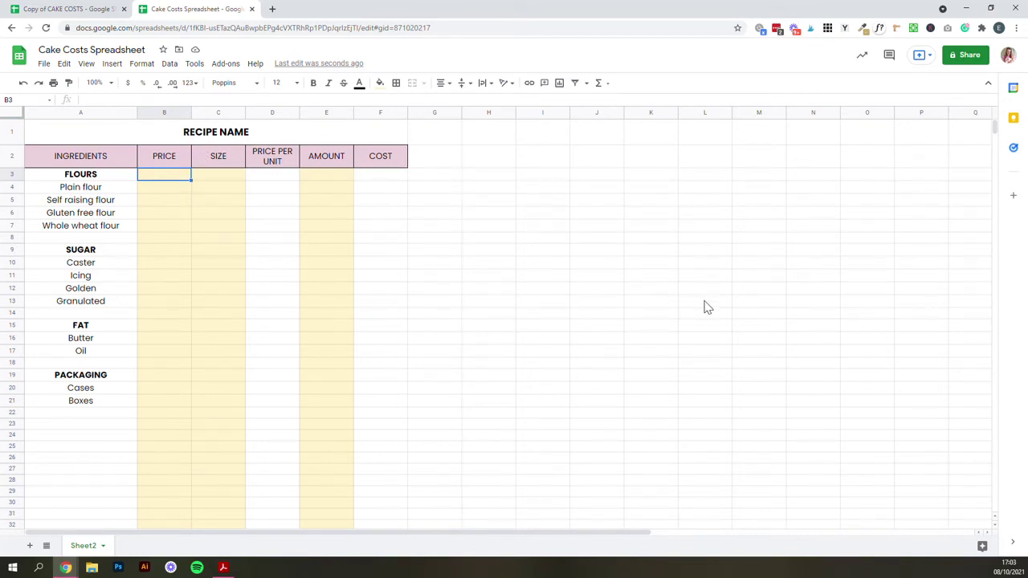
Enter 14.21 as the Plain flour price in B4 and 50 as its size in C4
click(179, 190)
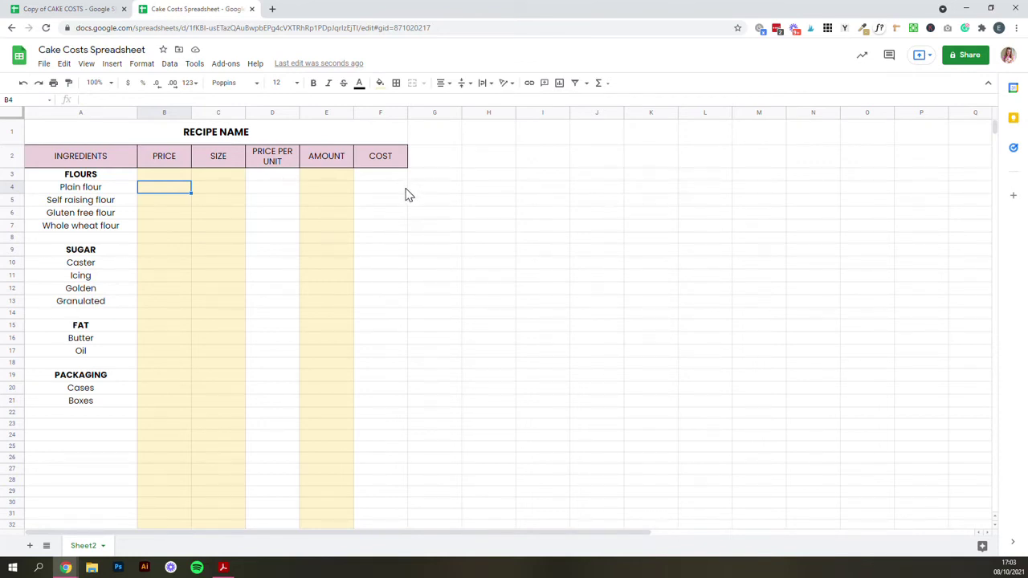
click(279, 191)
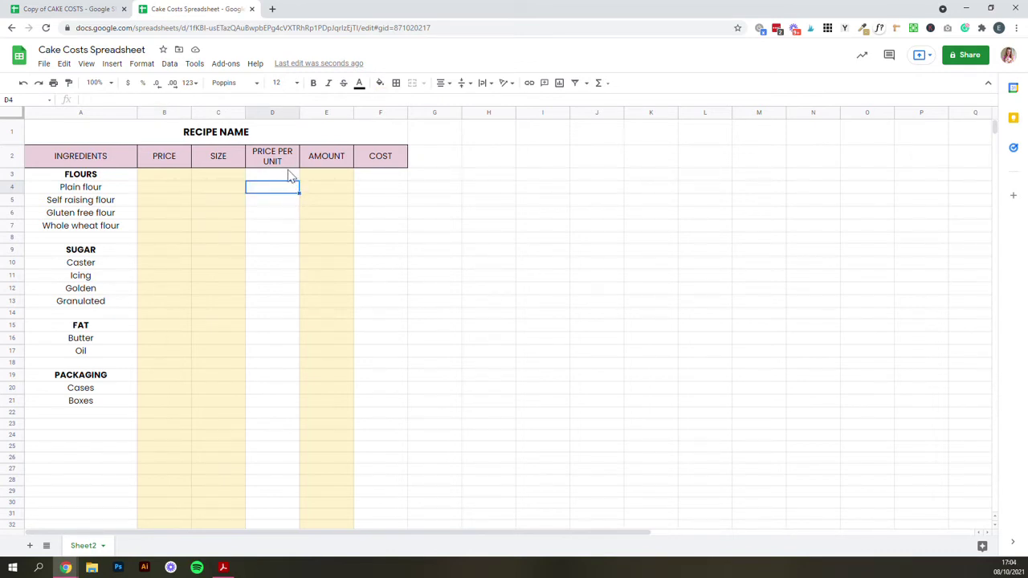
click(179, 194)
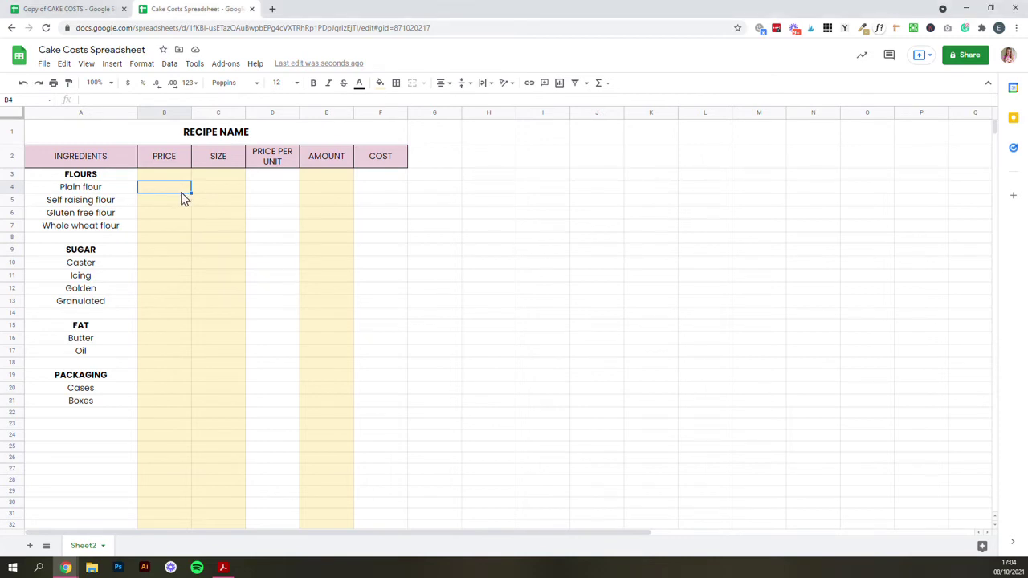
text(14.21)
click(225, 191)
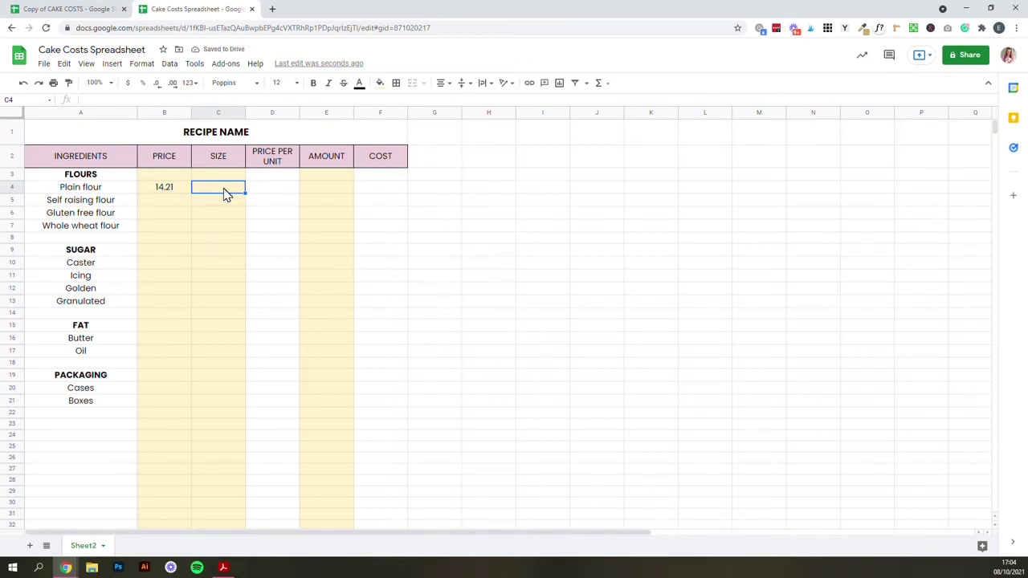
text(50)
click(230, 229)
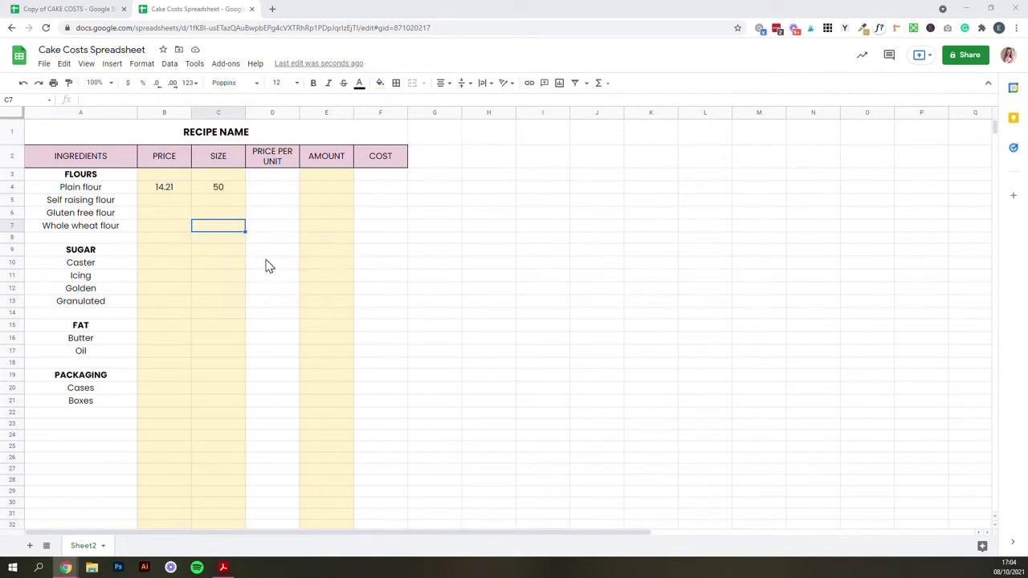
Change the Plain flour size in C4 to 800
click(230, 191)
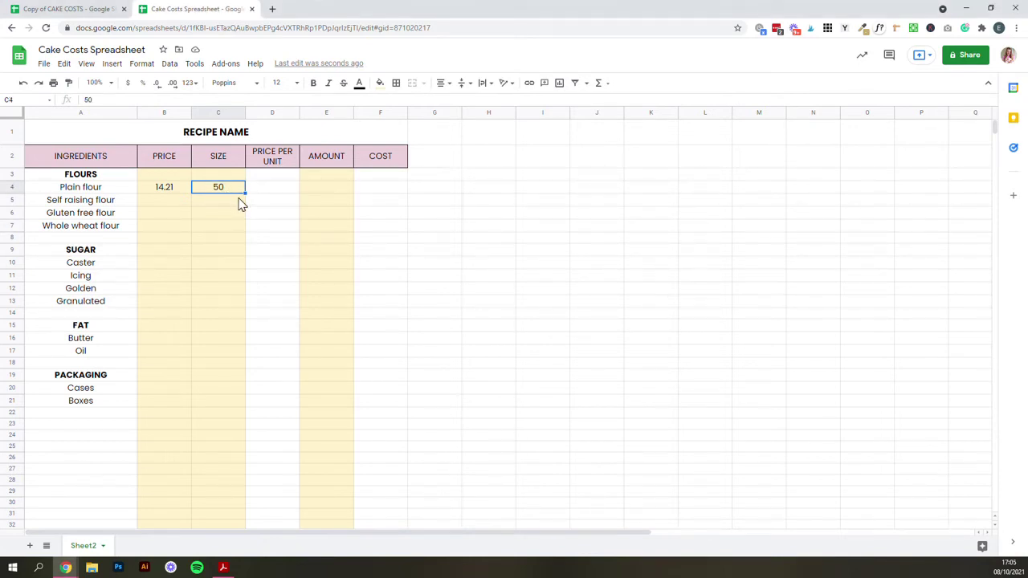
text(800)
click(225, 211)
key(shift+Up)
Calculate the Plain flour price per unit in D4 with the formula =B4/C4
click(270, 193)
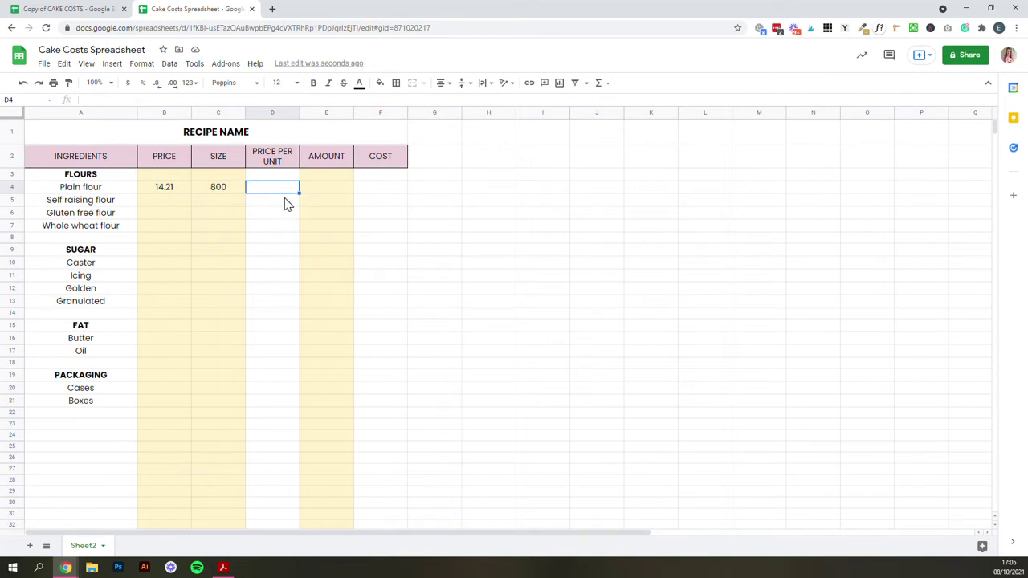
text(=)
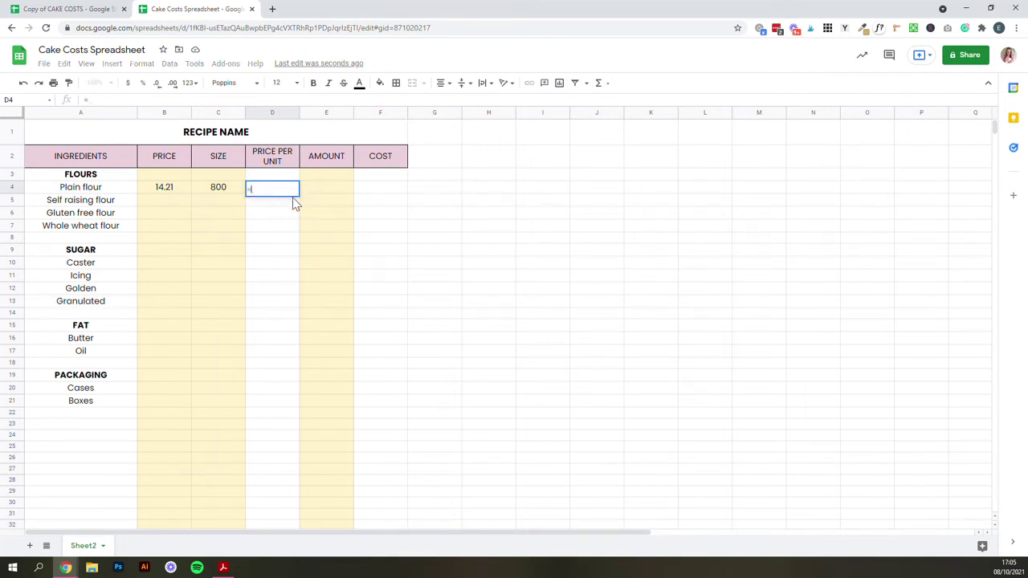
click(176, 190)
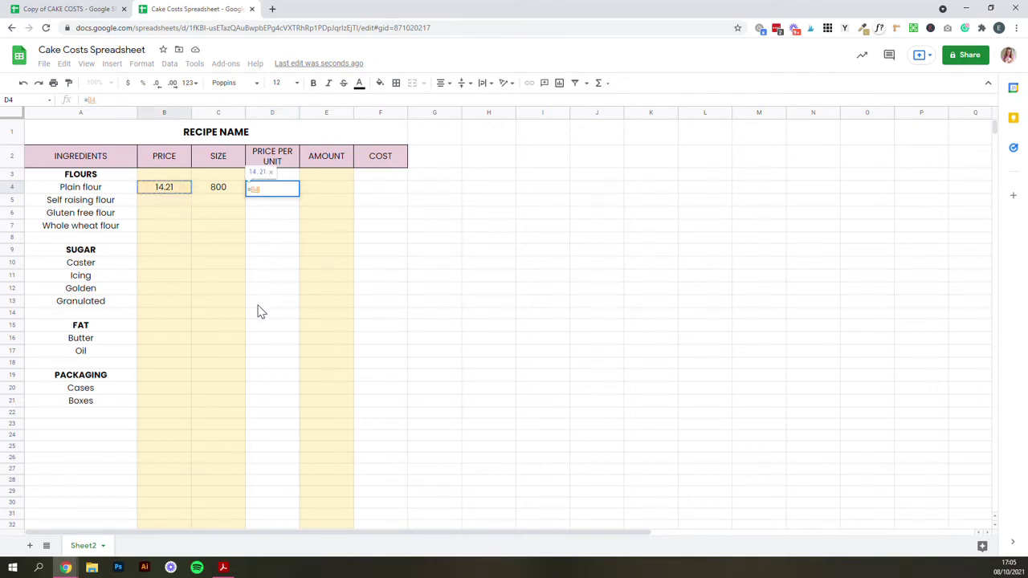
text(/)
click(230, 193)
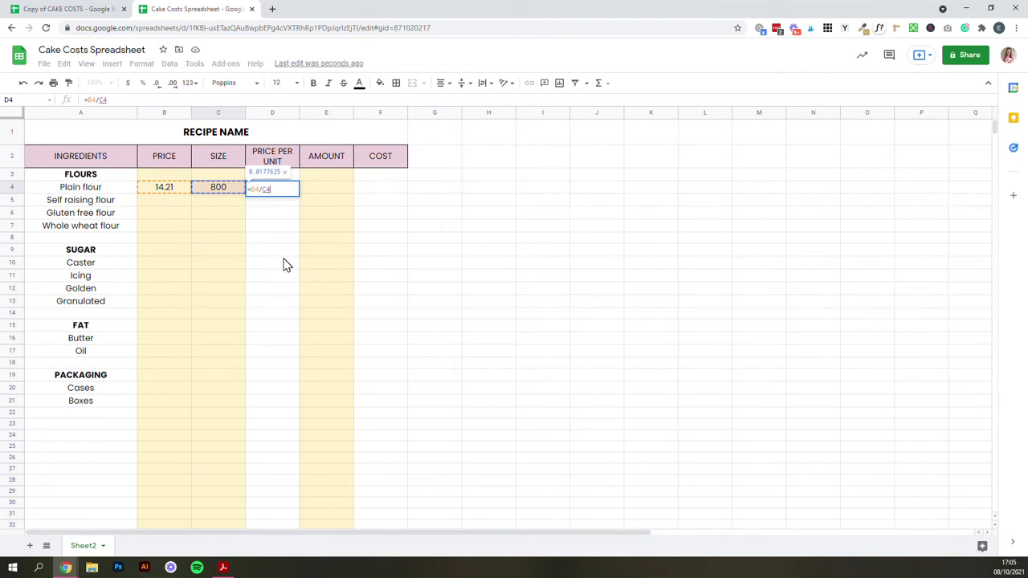
key(Return)
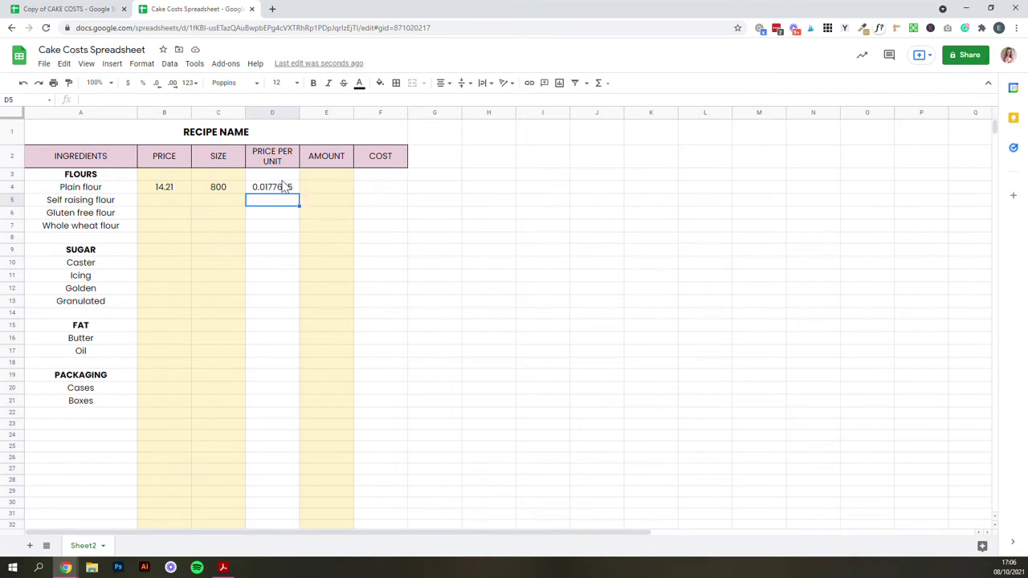
Enter 16 as the Plain flour amount in E4, and calculate its cost in F4 with the formula =E4*D4
click(340, 191)
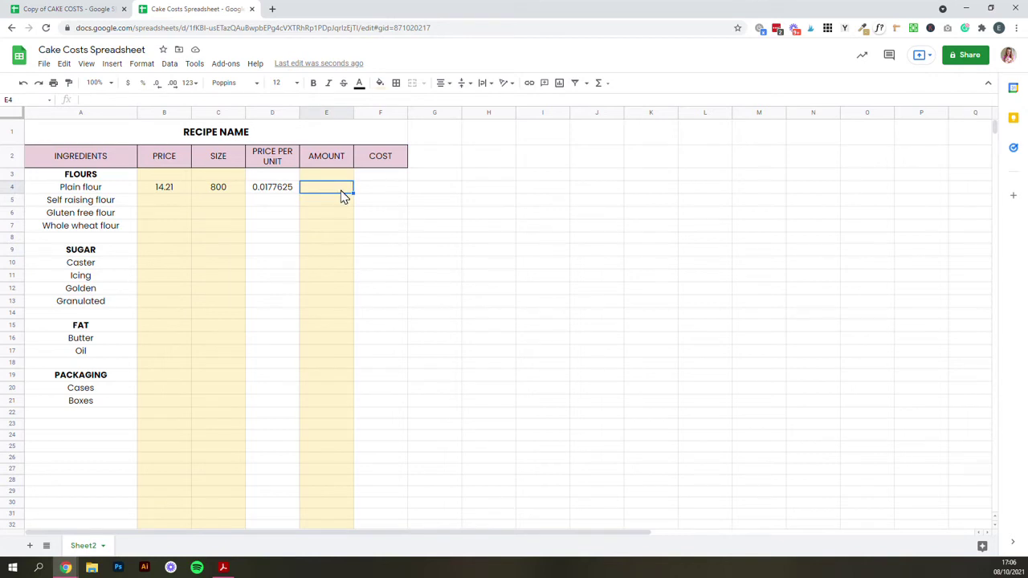
text(16)
click(385, 198)
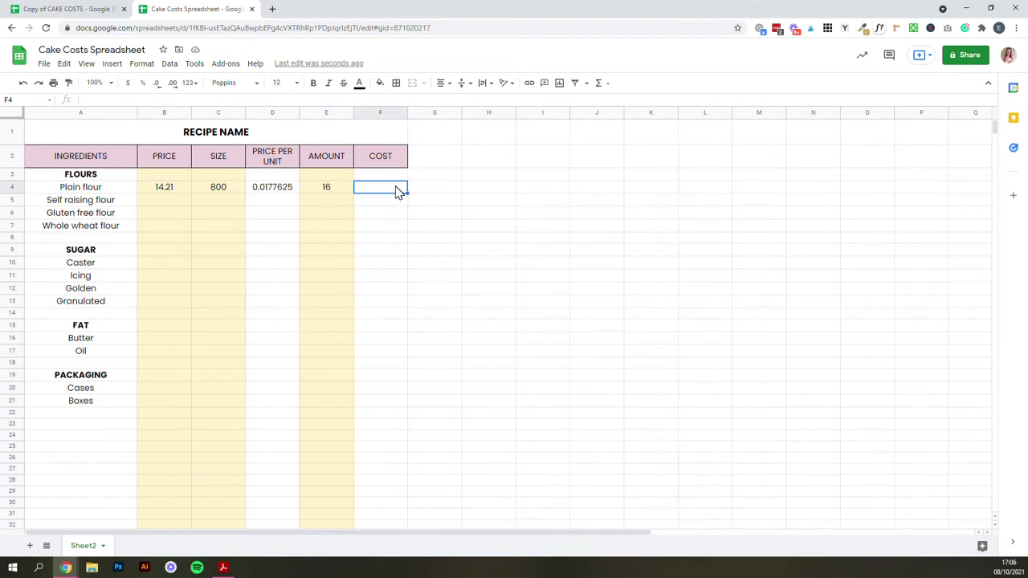
text(=)
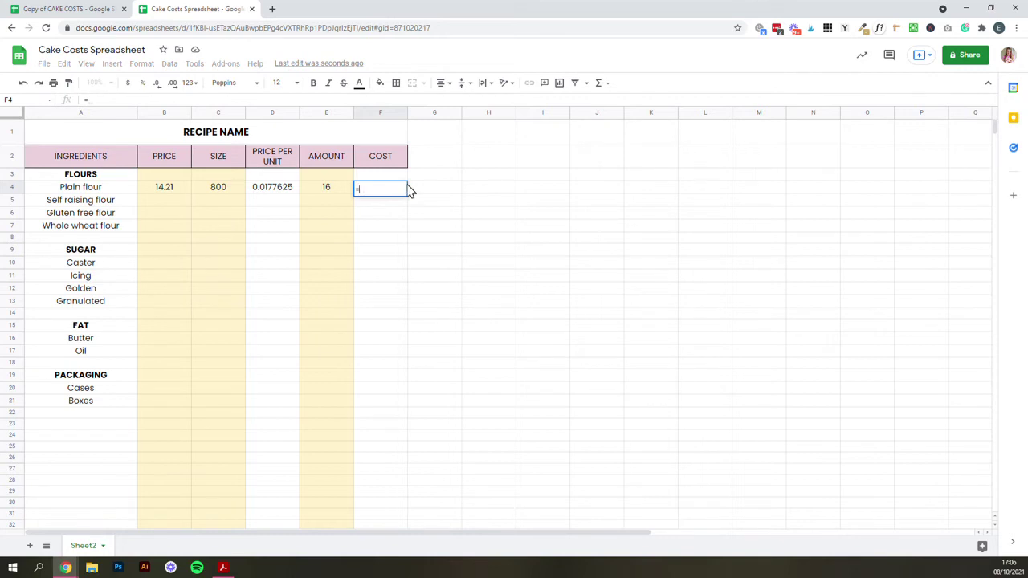
click(338, 193)
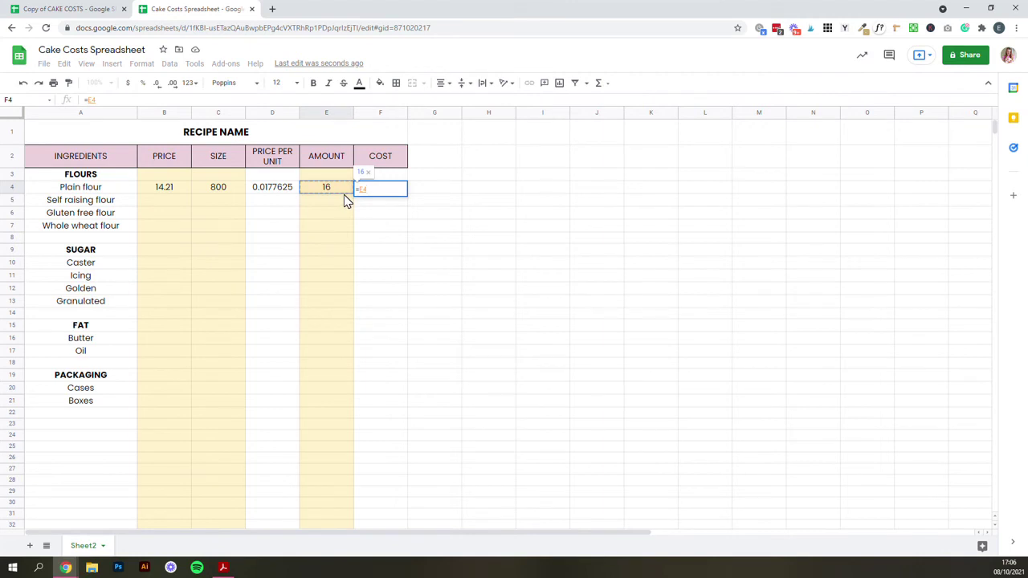
text(*)
click(281, 191)
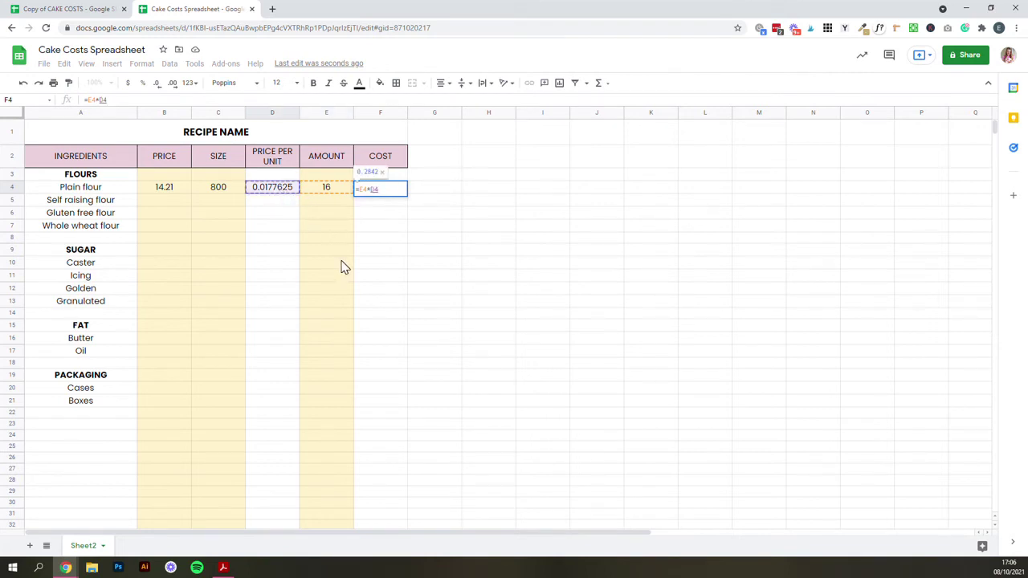
key(Return)
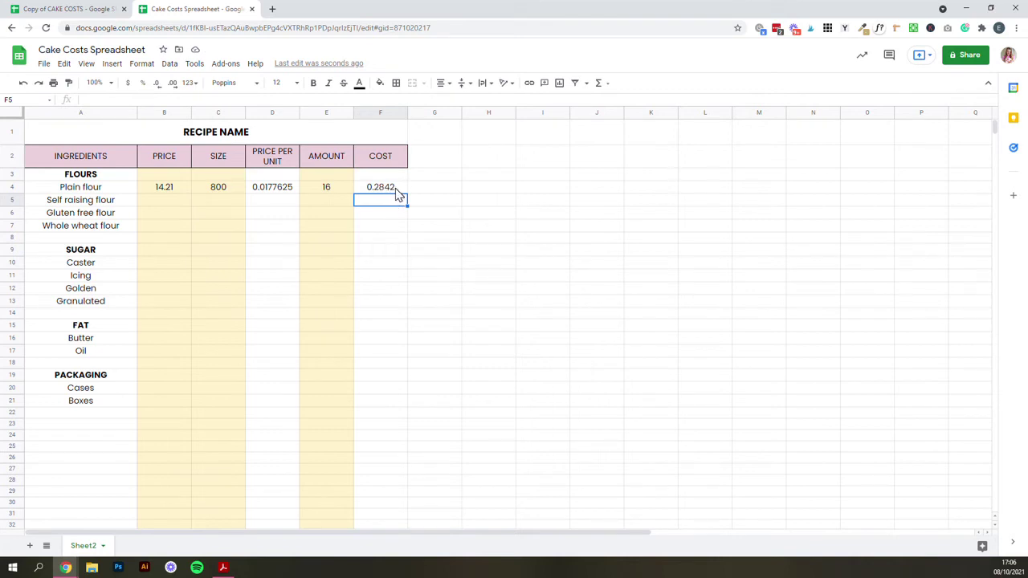
Format the Plain flour cost in F4 as a number with two decimal places
click(395, 189)
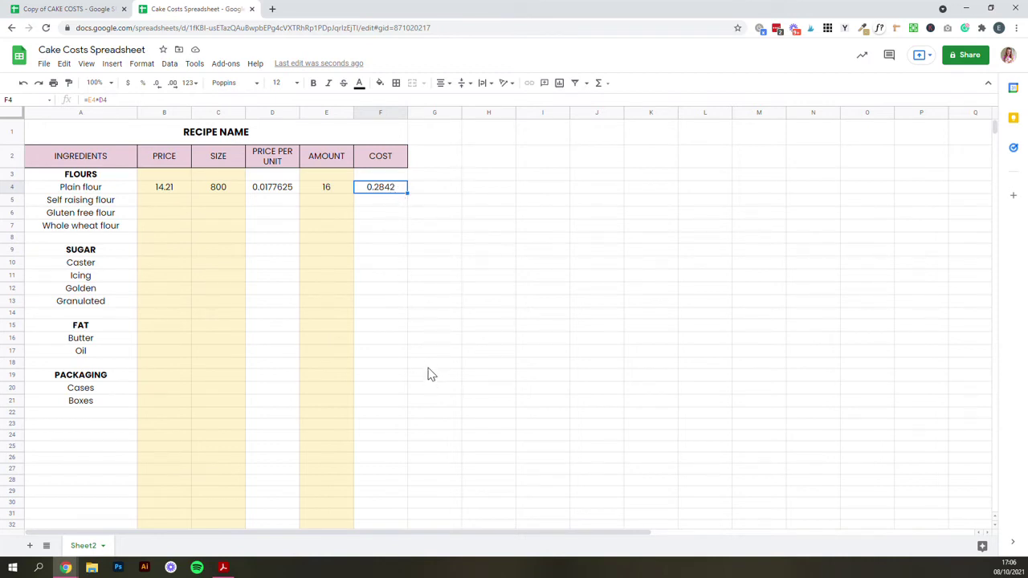
click(141, 64)
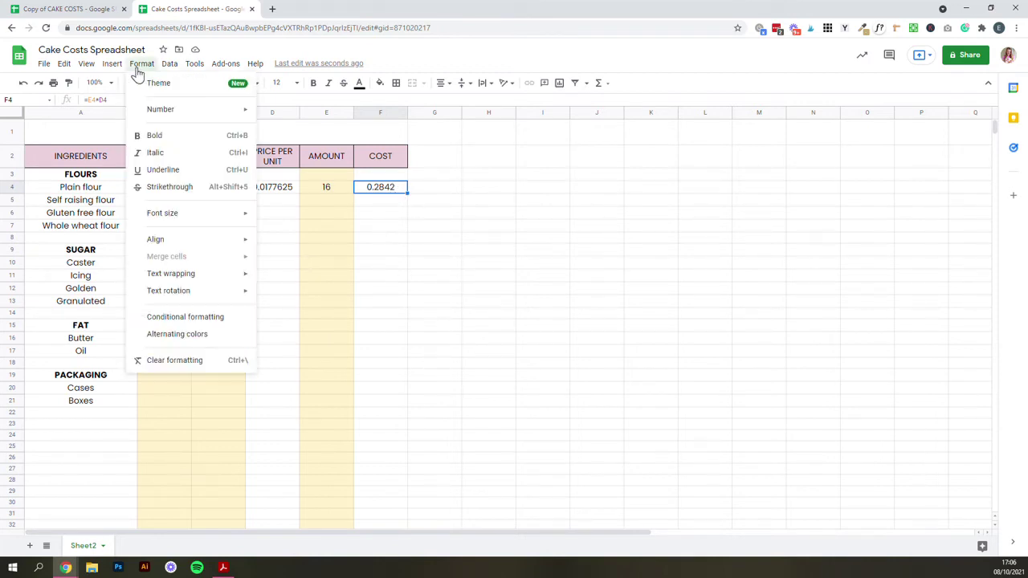
mouse_move(193, 111)
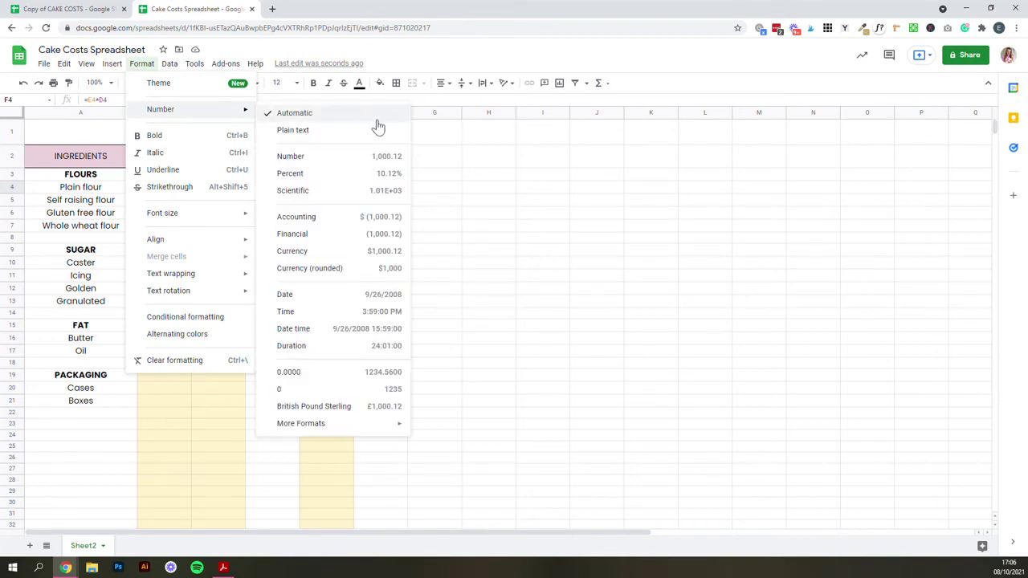
click(451, 204)
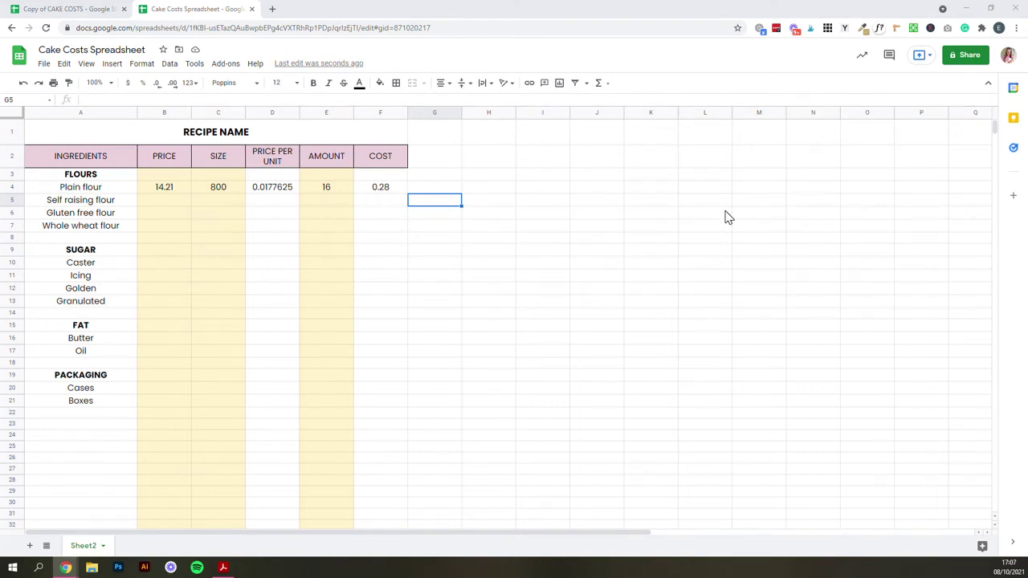
Enter 13.22 as the Self raising flour price in B5 and 16000 as its size in C5
click(171, 202)
text(13.22)
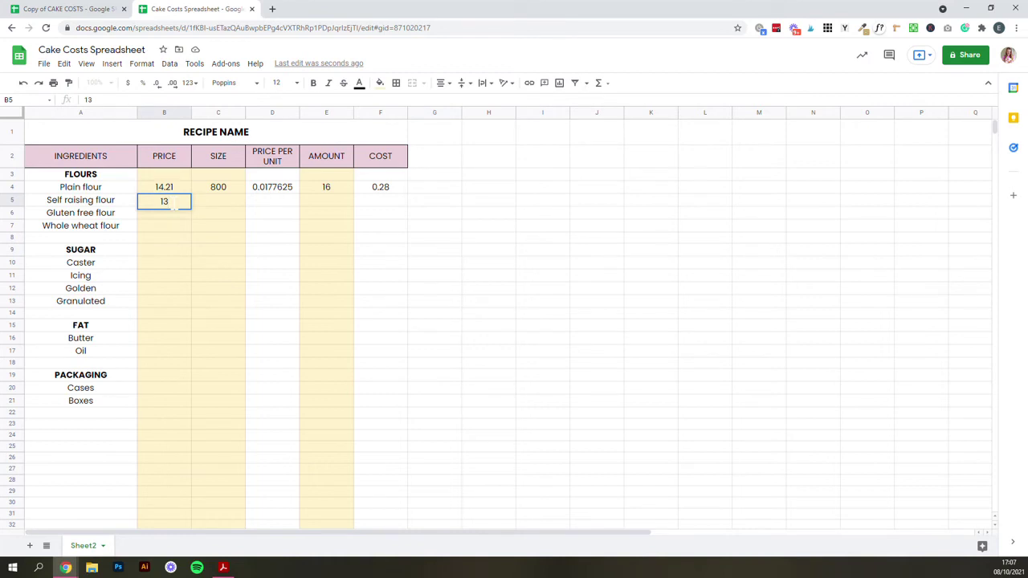
click(230, 199)
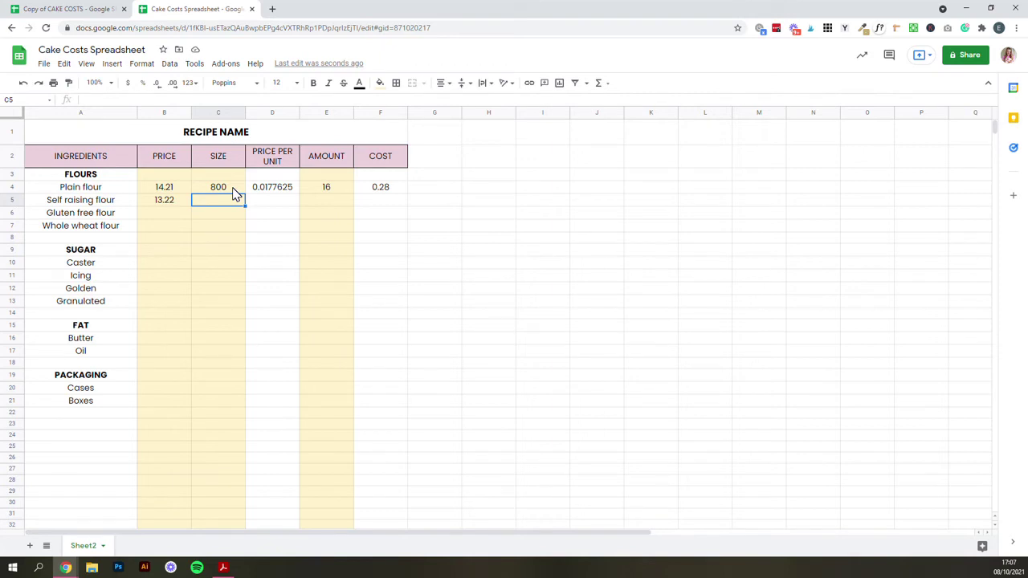
text(16000)
Copy the price per unit formula from D4 to the Self raising flour row in D5
click(278, 206)
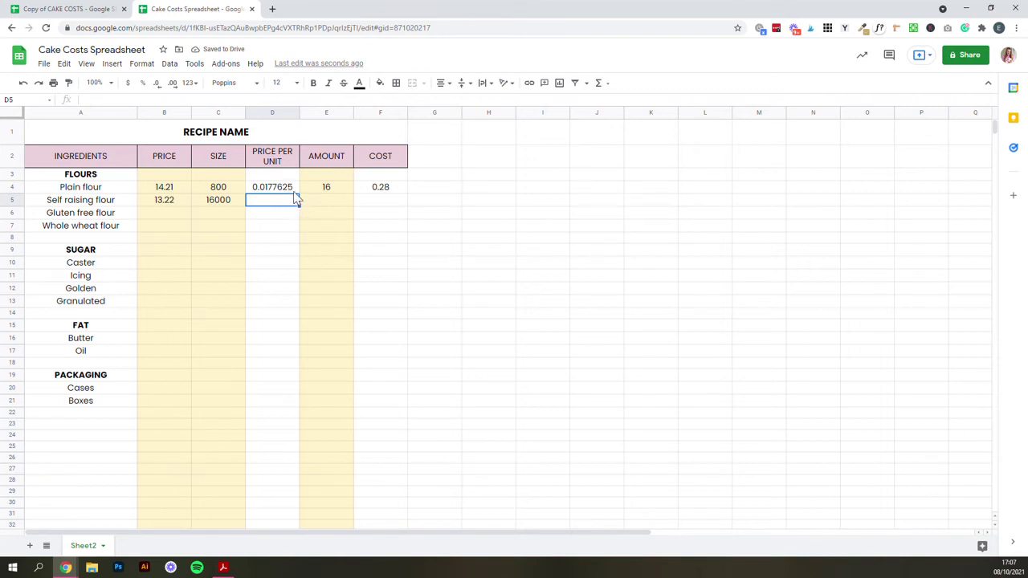
click(294, 193)
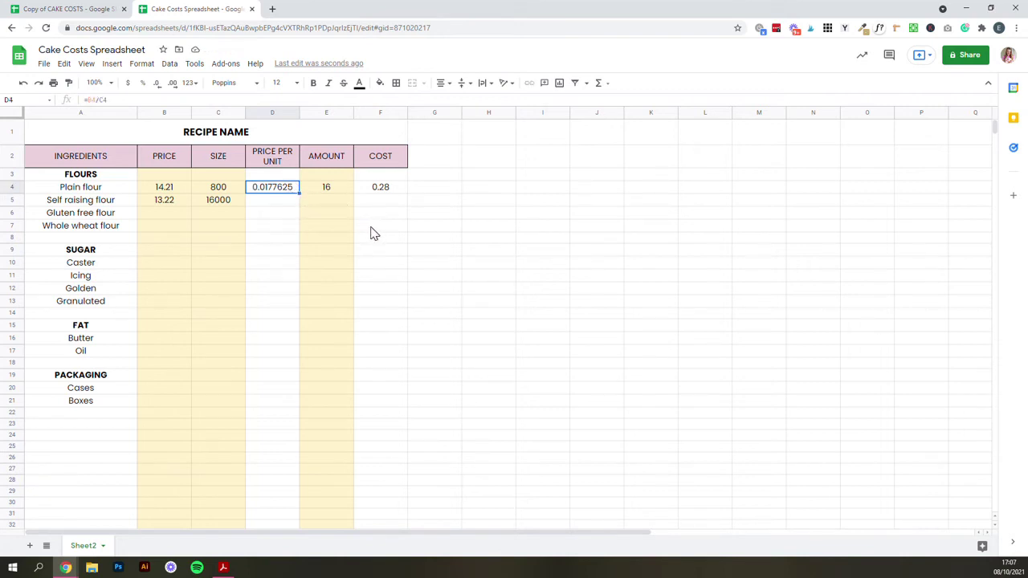
key(ctrl+c)
click(282, 203)
key(ctrl+v)
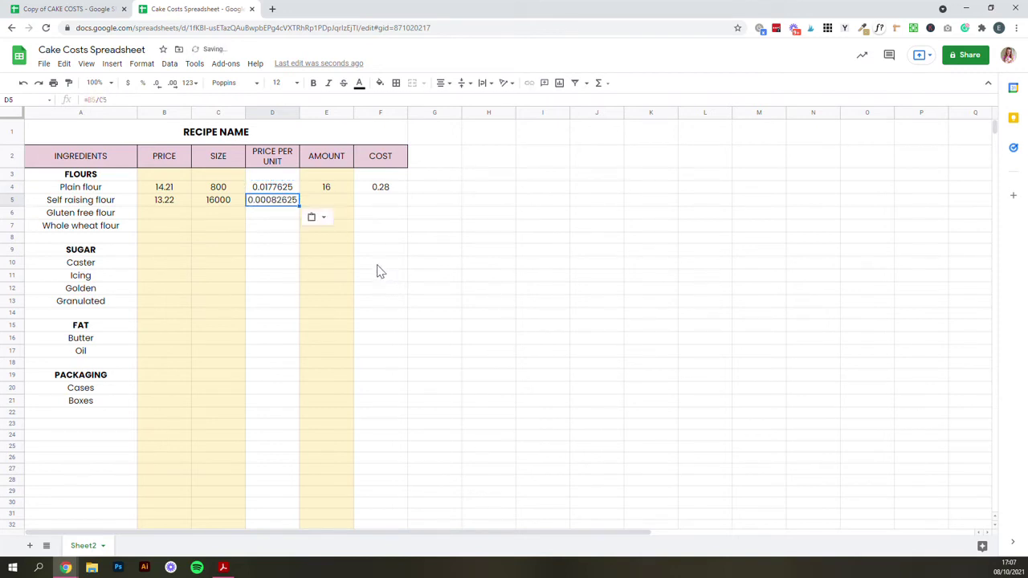
click(278, 229)
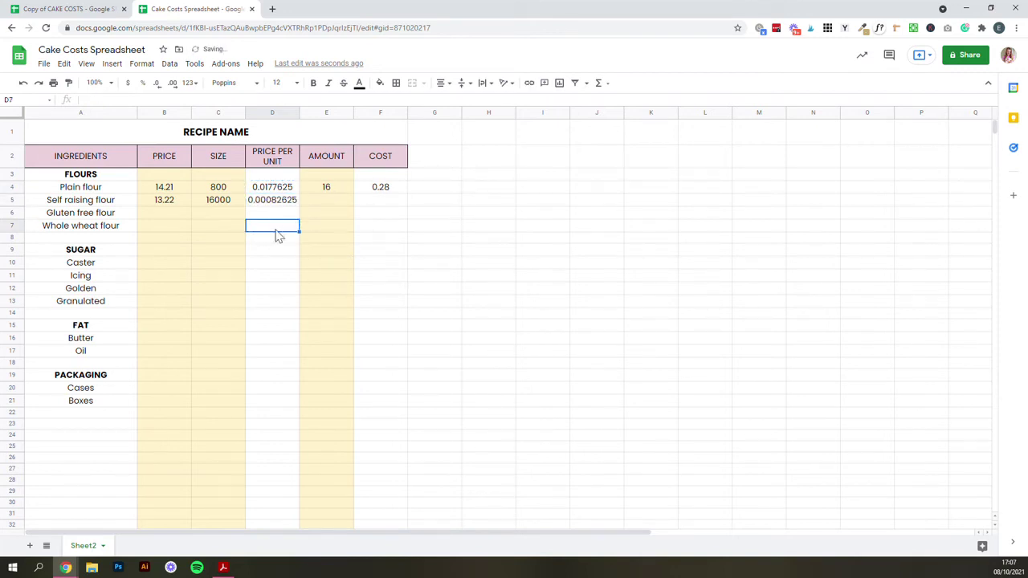
Enter 500 as the Self raising flour amount in E5, and copy the cost formula from F4 to F5
click(332, 207)
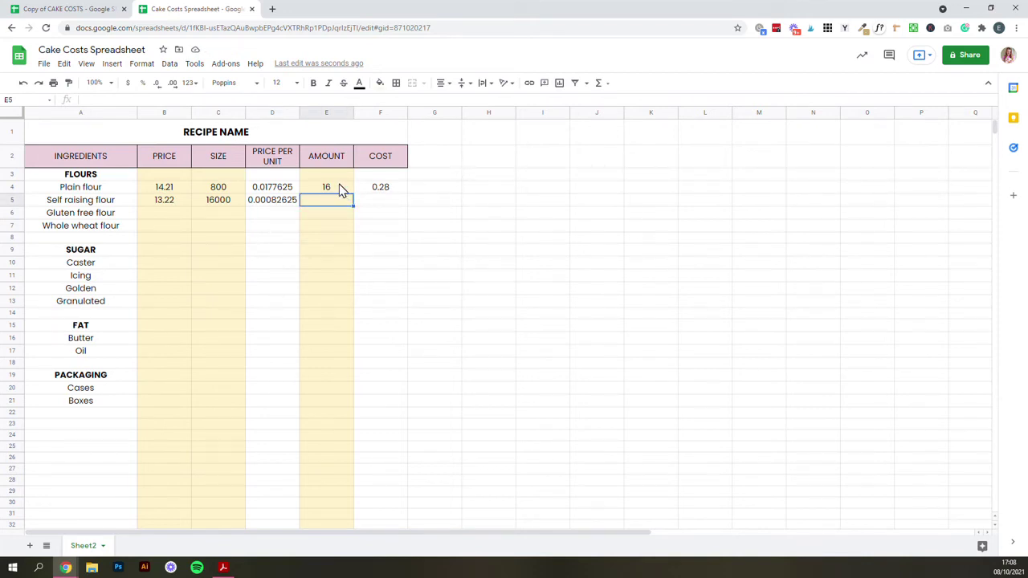
text(500)
click(400, 204)
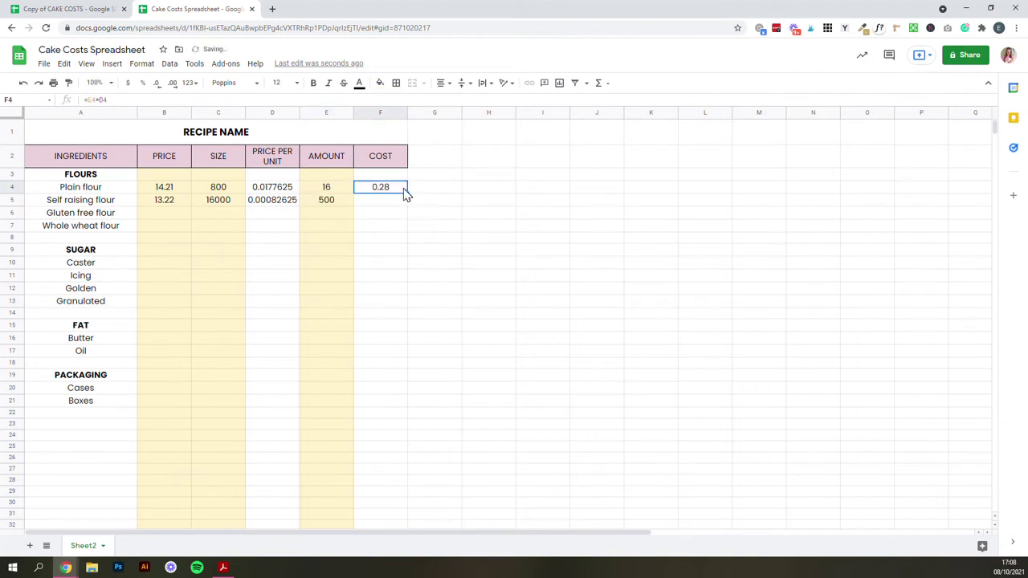
key(ctrl+c)
click(384, 200)
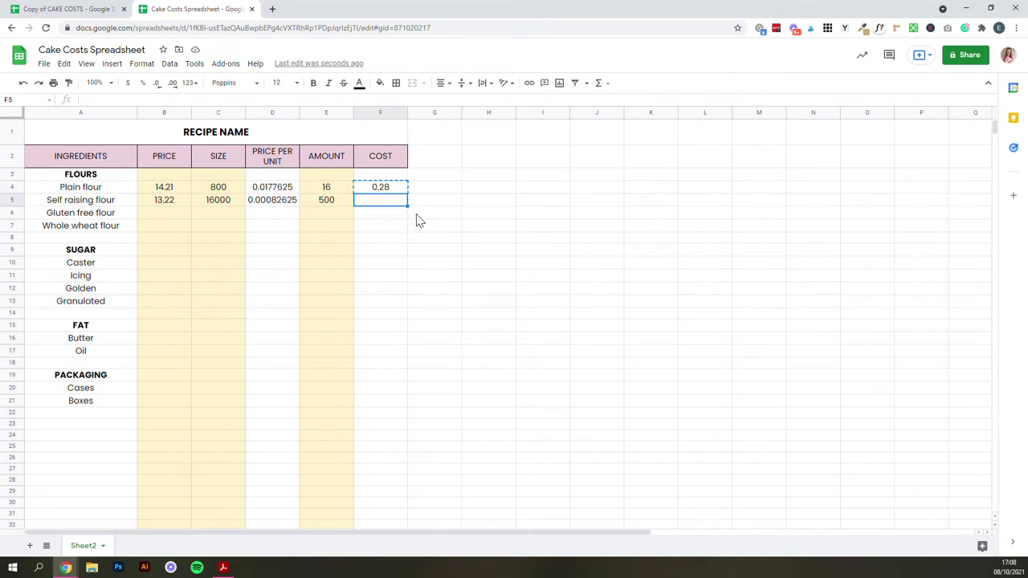
key(ctrl+v)
click(384, 230)
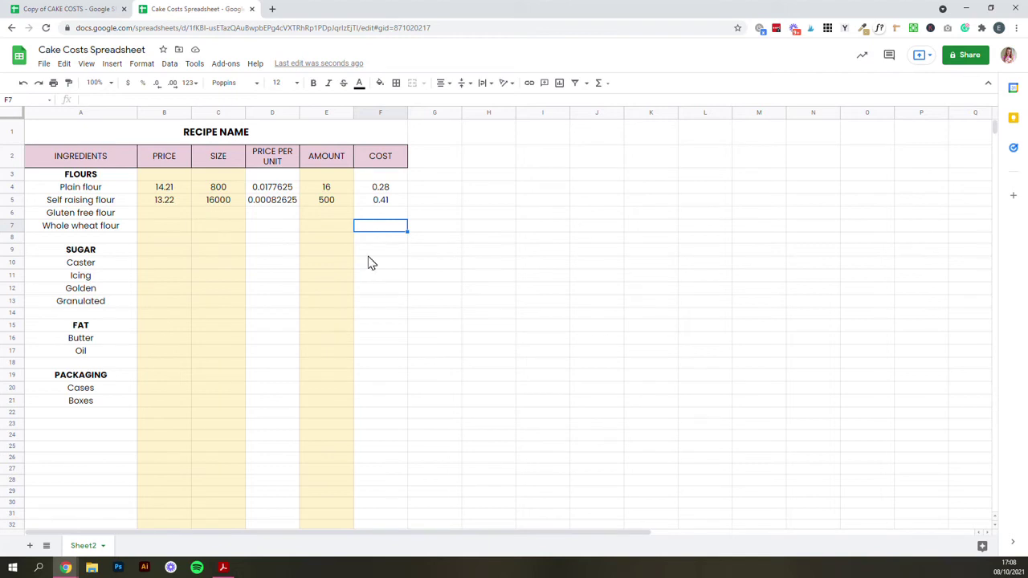
click(282, 202)
click(382, 201)
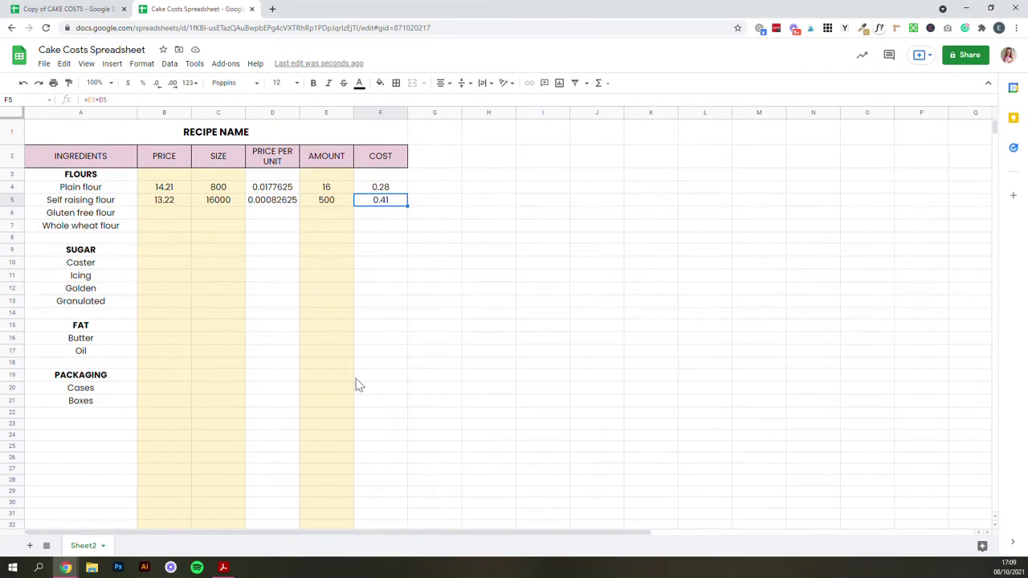
click(361, 214)
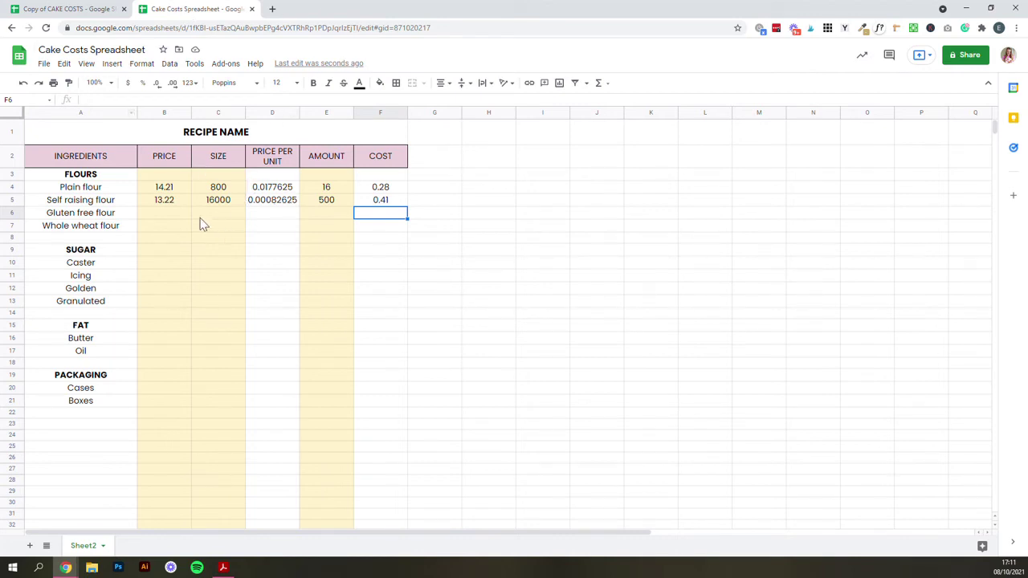
Enter 1 as a placeholder for both the Gluten free flour price in B6 and its size in C6
click(168, 213)
text(1)
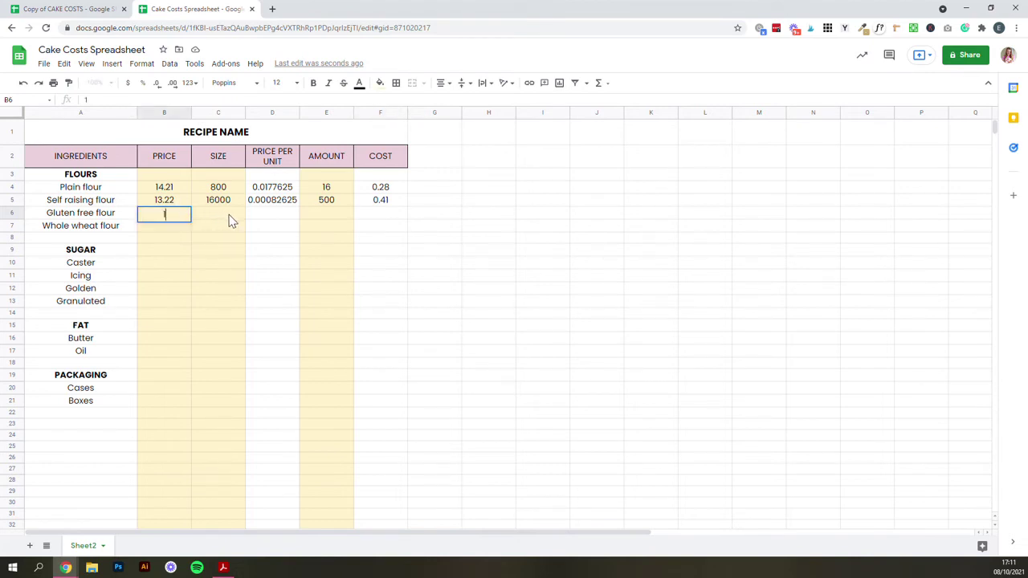
key(Tab)
text(1)
key(Tab)
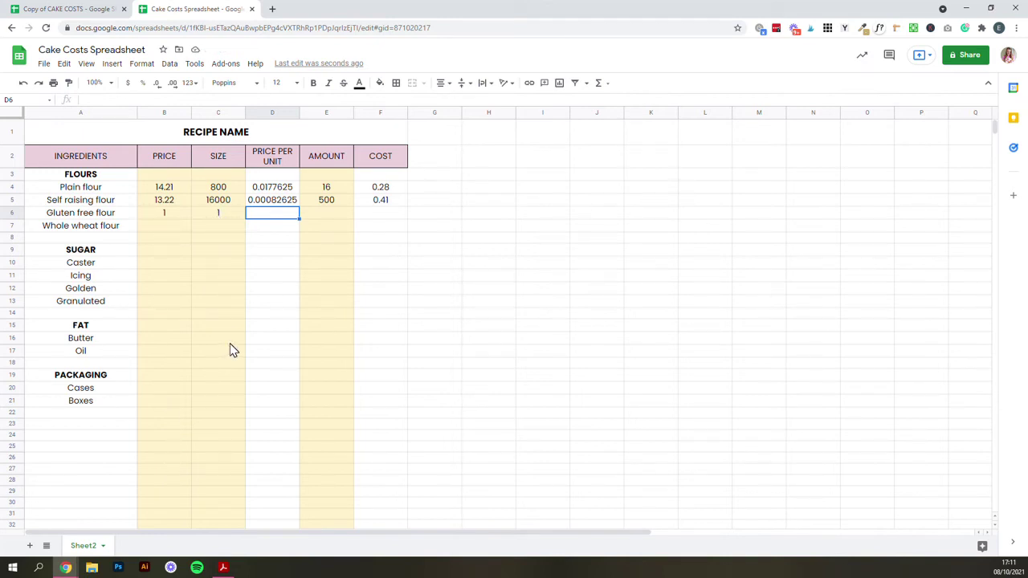
Copy the price per unit and cost formulas from the Self raising flour row to the Gluten free flour row in D6 and F6
click(291, 205)
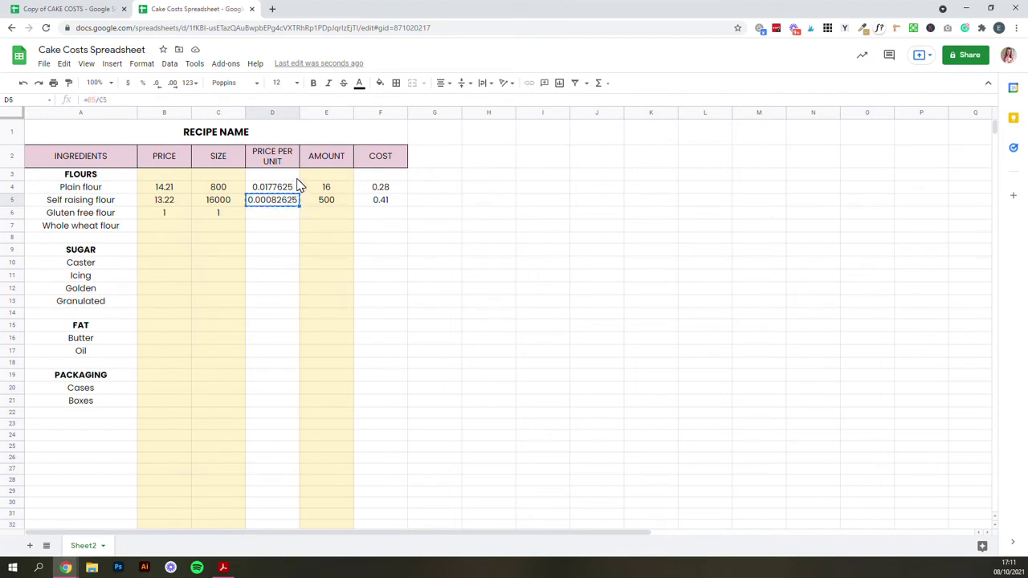
key(ctrl+c)
click(281, 217)
key(ctrl+v)
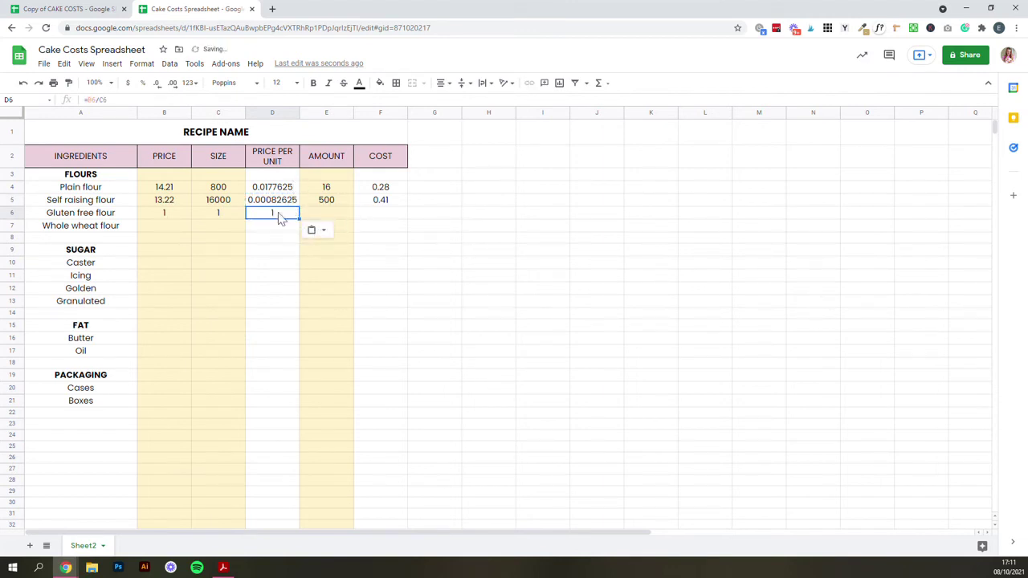
click(394, 207)
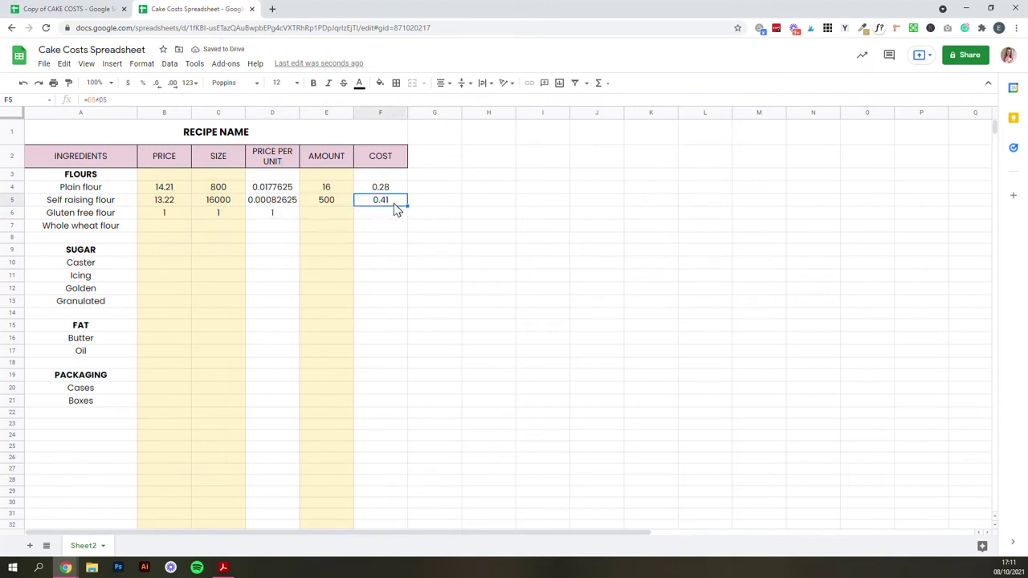
key(ctrl+c)
click(390, 213)
key(ctrl+v)
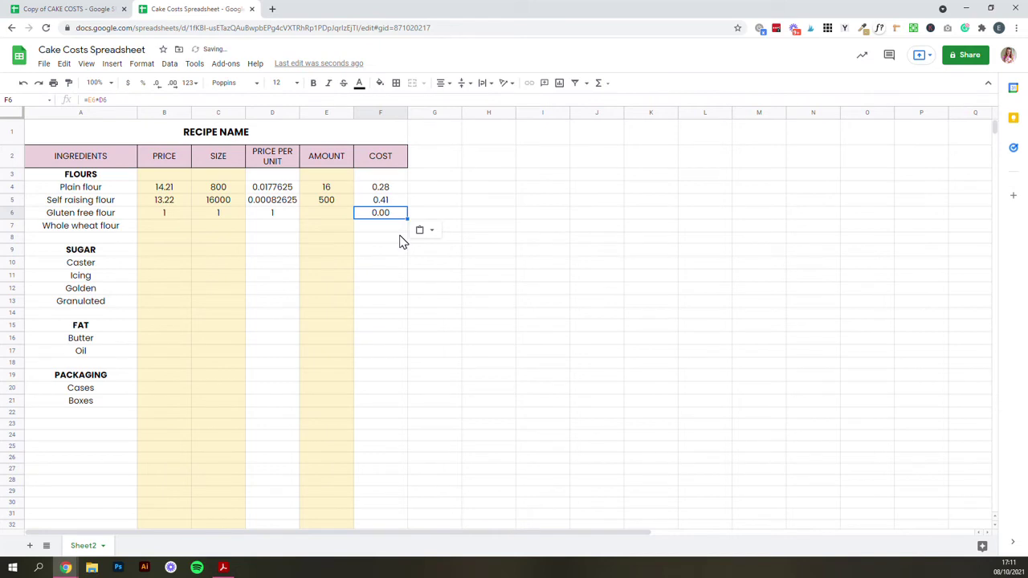
click(402, 239)
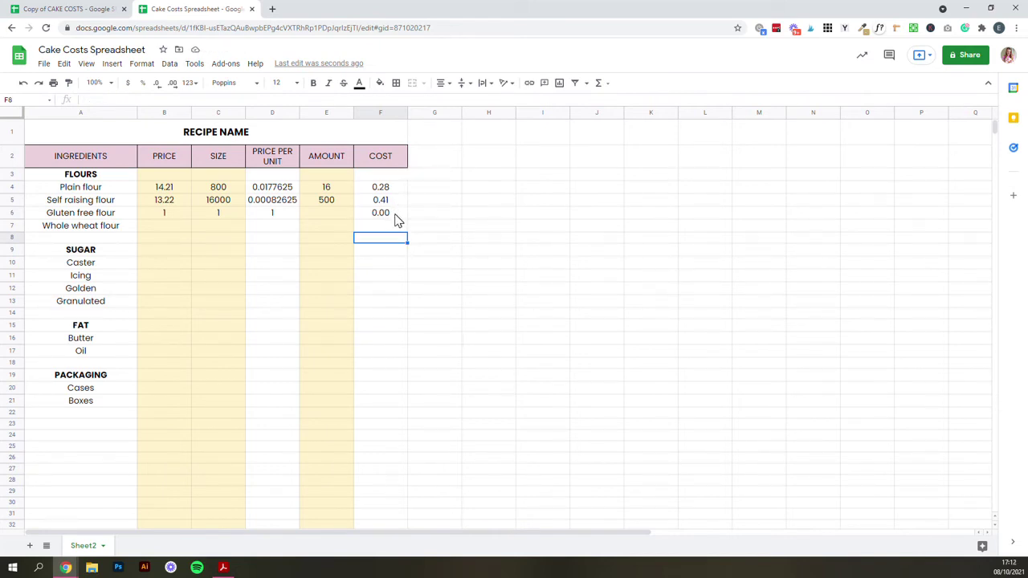
Copy the Gluten free flour placeholders and formulas in B6:F6 to the sugar rows in B9:F13
drag(399, 215, 169, 217)
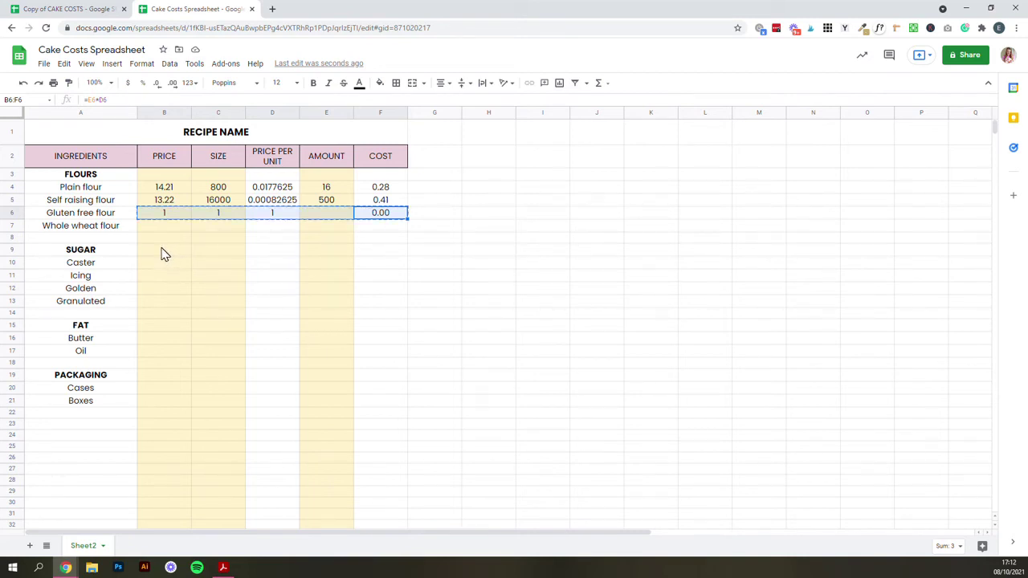
drag(163, 254, 389, 303)
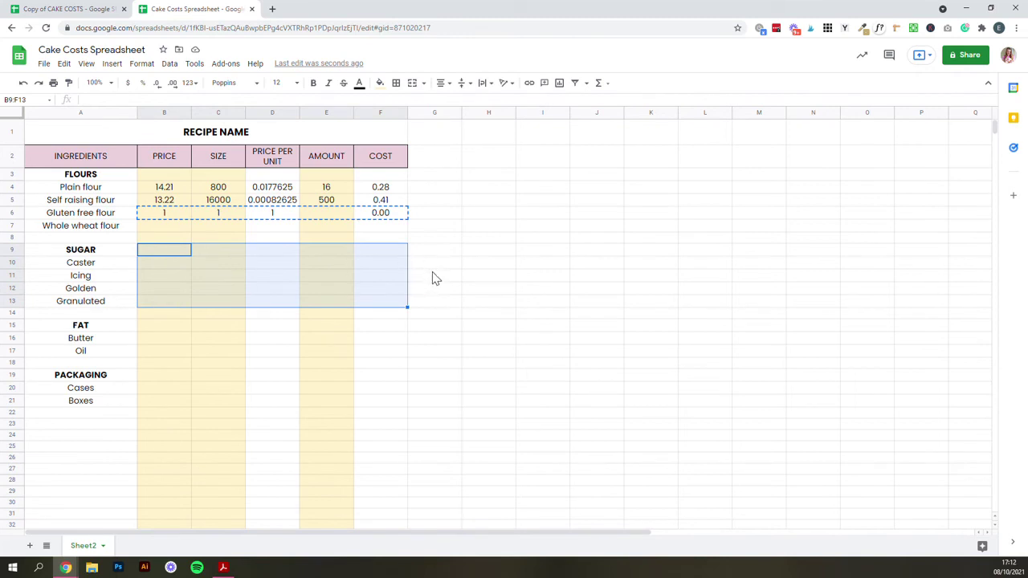
key(ctrl+v)
Fill the Butter and Oil rows in B16:F17 and the Cases and Boxes rows in B20:F21 with the copied placeholders and formulas
drag(154, 340, 380, 356)
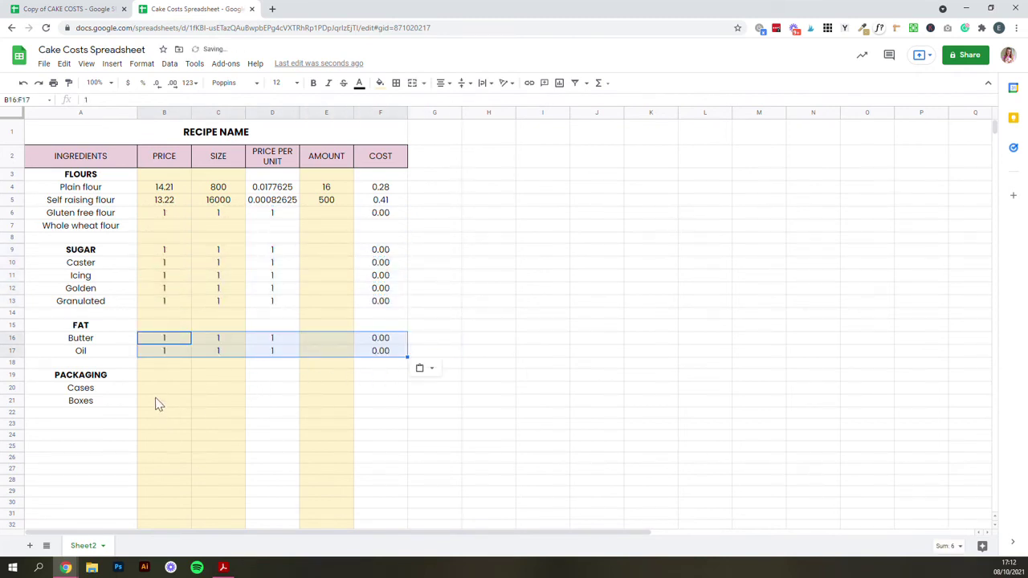
drag(159, 390, 393, 402)
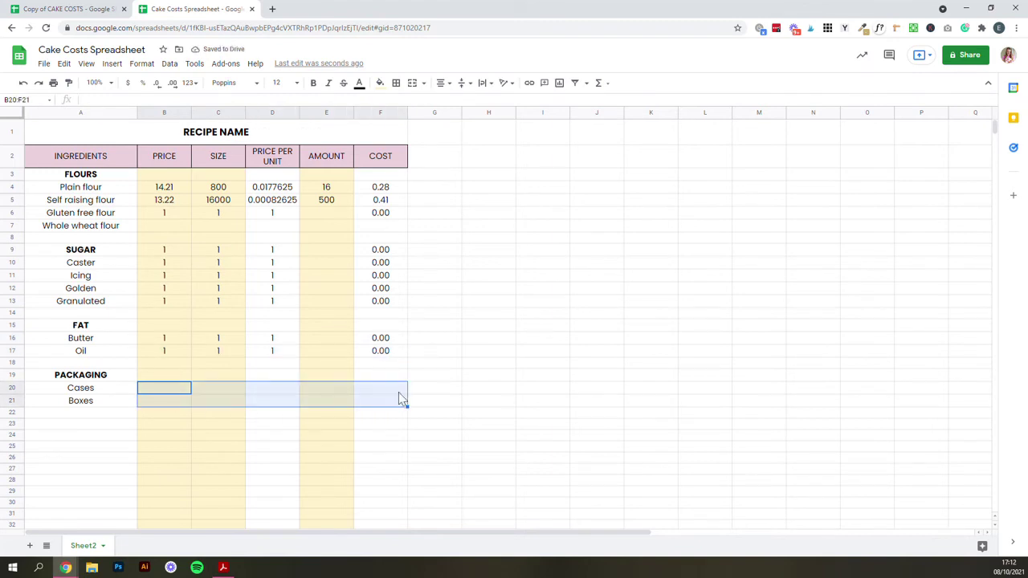
key(ctrl+v)
click(359, 454)
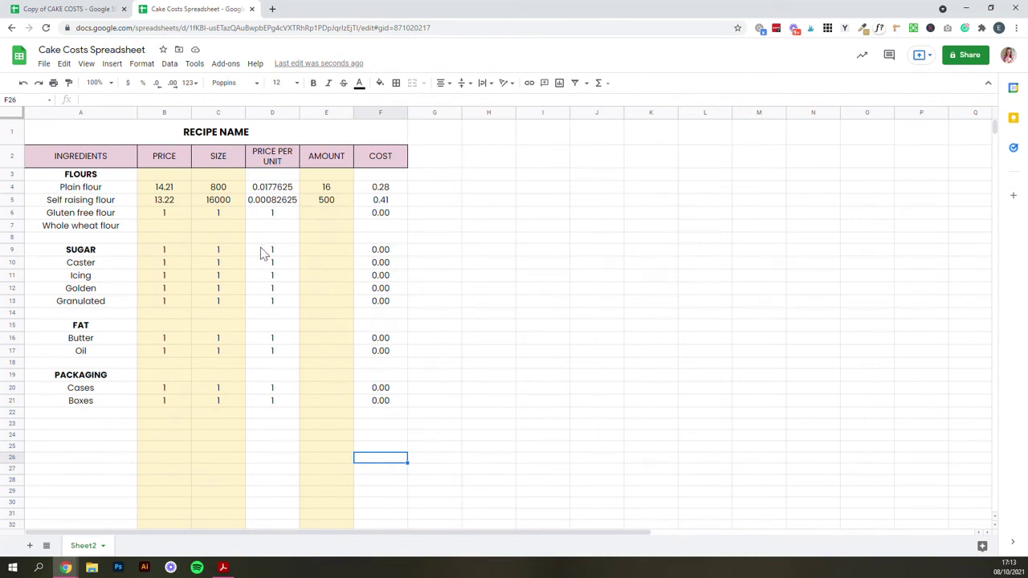
Copy the Gluten free flour placeholders and formulas in B6:F6 to the Whole wheat flour row in B7:F7
click(160, 227)
drag(163, 214, 369, 215)
key(ctrl+c)
drag(173, 228, 376, 231)
key(ctrl+v)
click(351, 314)
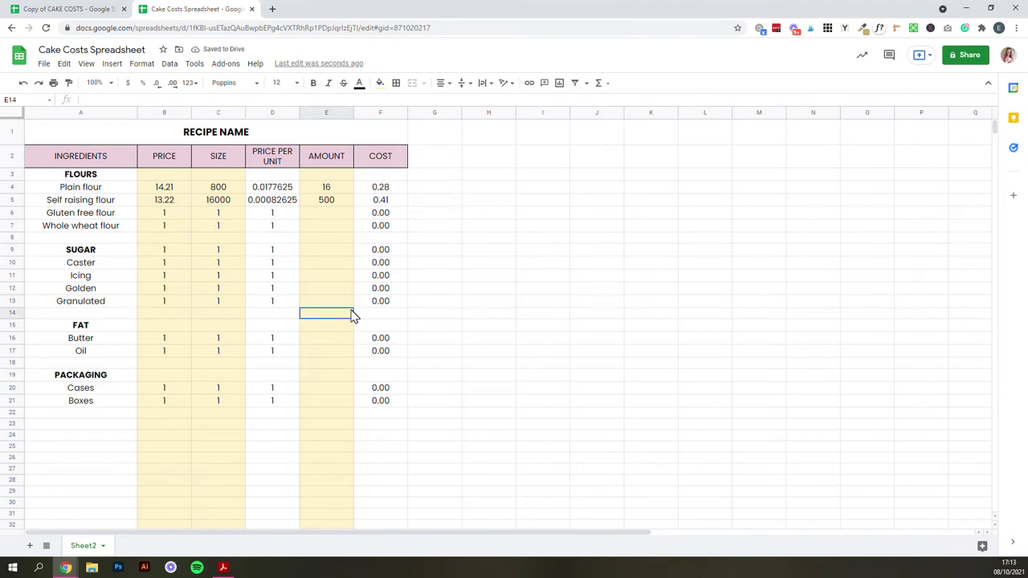
Set the Gluten free flour price in B6 to 18.99 and its size in C6 to 800
click(171, 215)
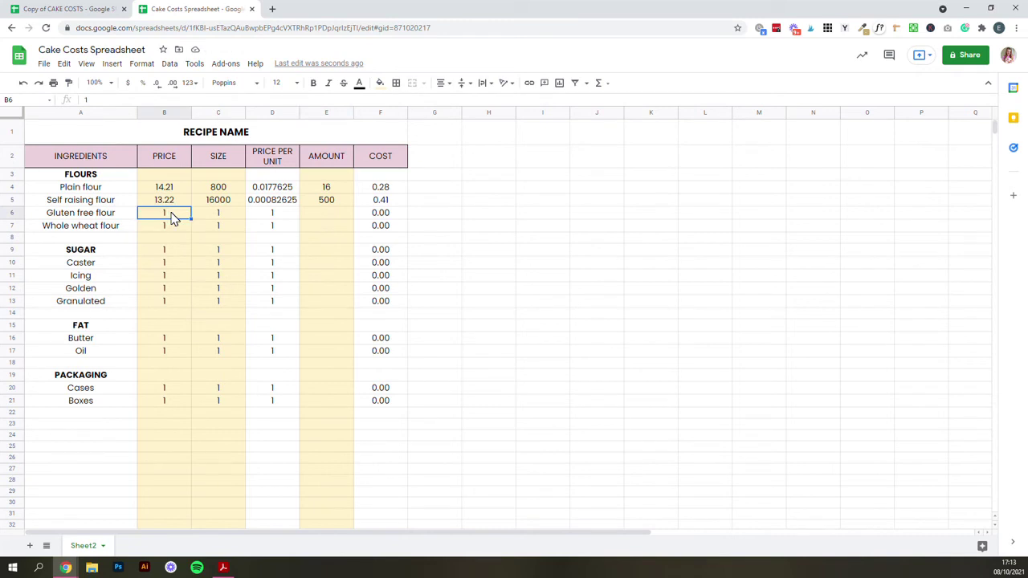
text(18.99)
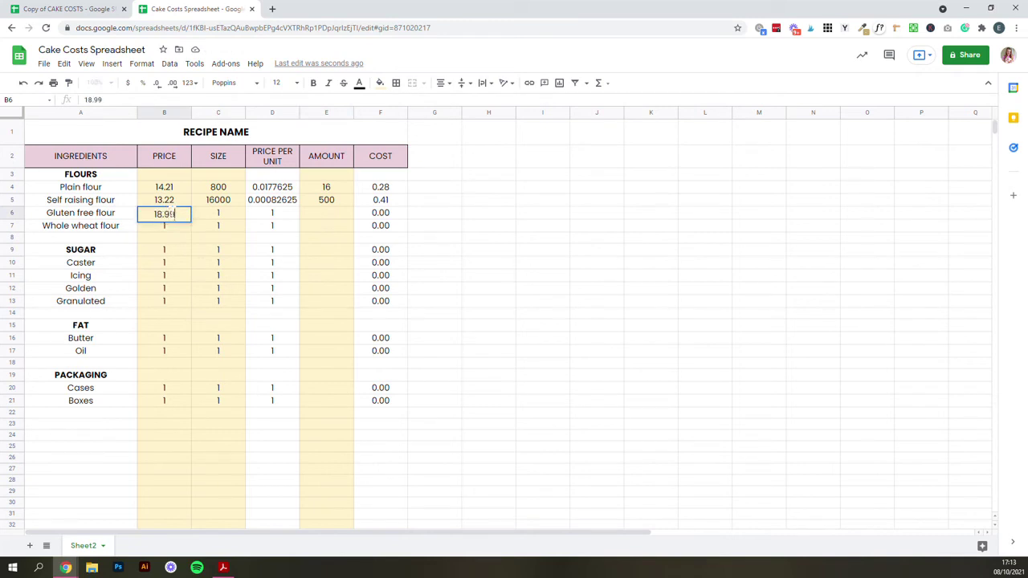
click(233, 215)
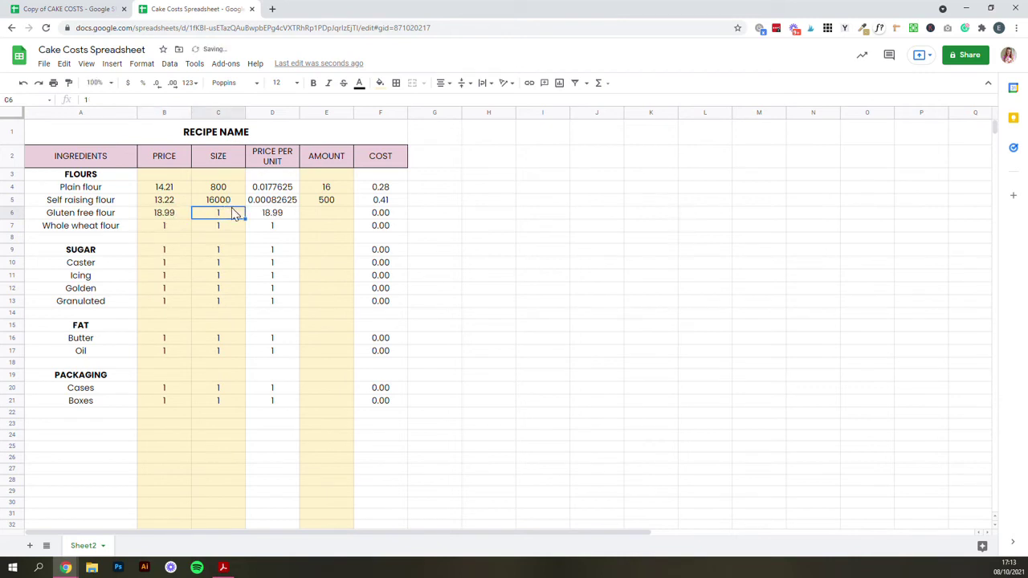
text(800)
click(225, 239)
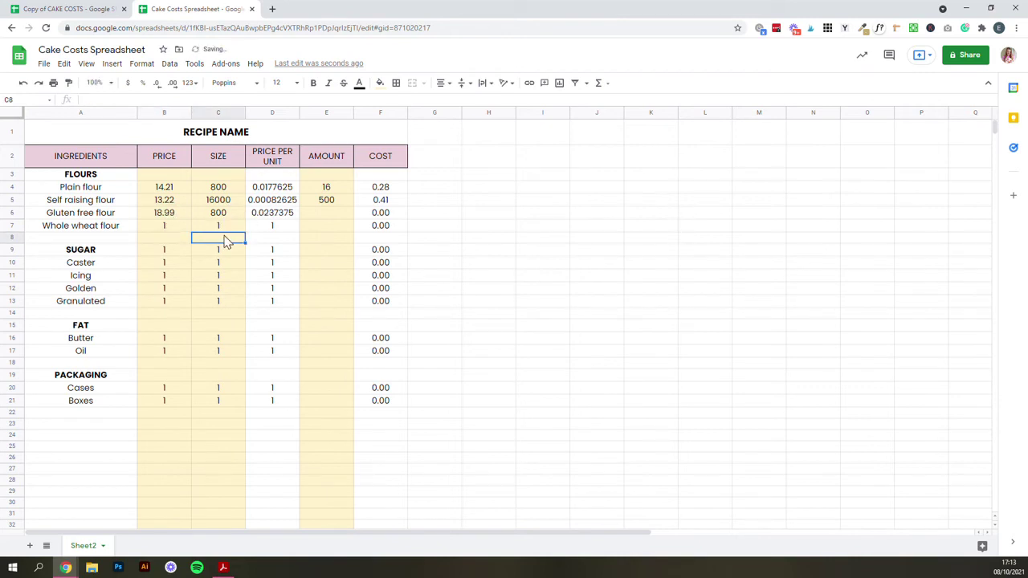
Set the Whole wheat flour price in B7 to 17.45 and its size in C7 to 600
click(170, 229)
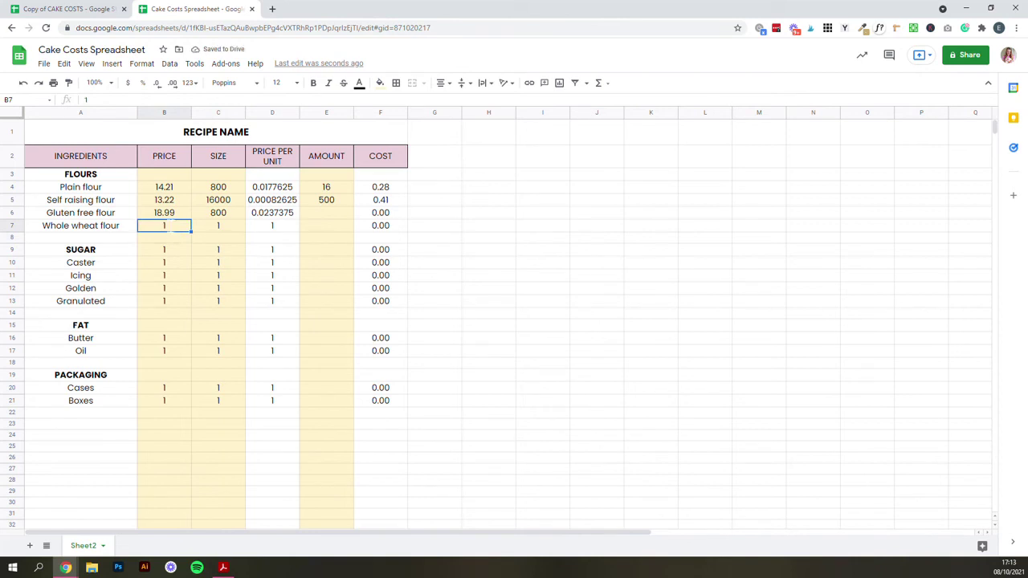
text(17.45)
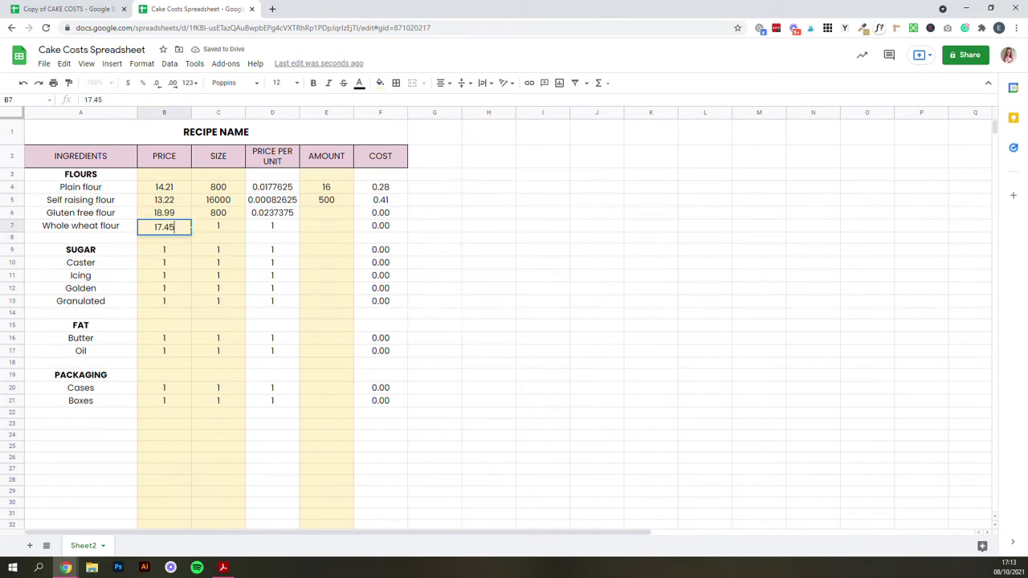
click(238, 230)
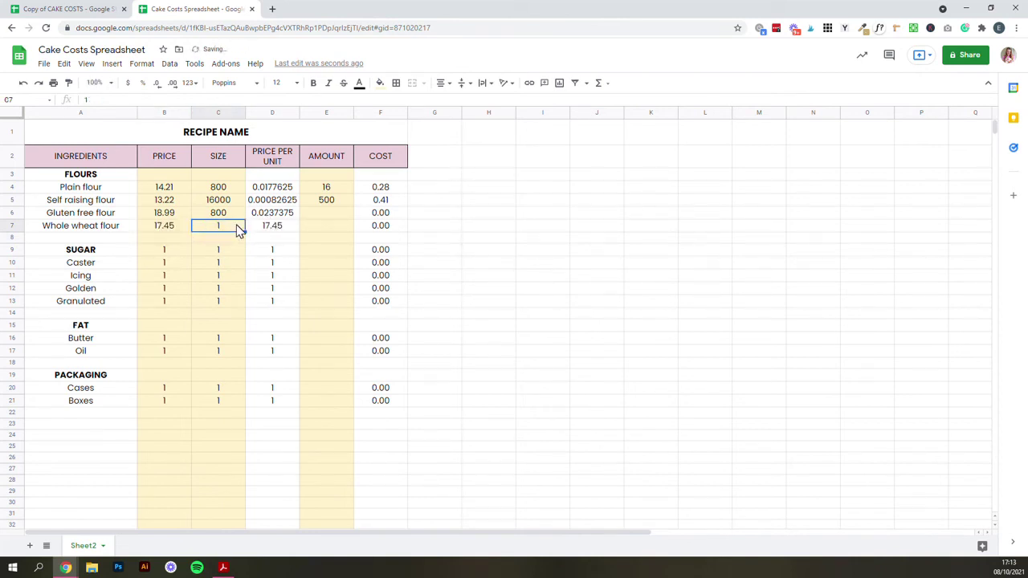
text(600)
click(230, 253)
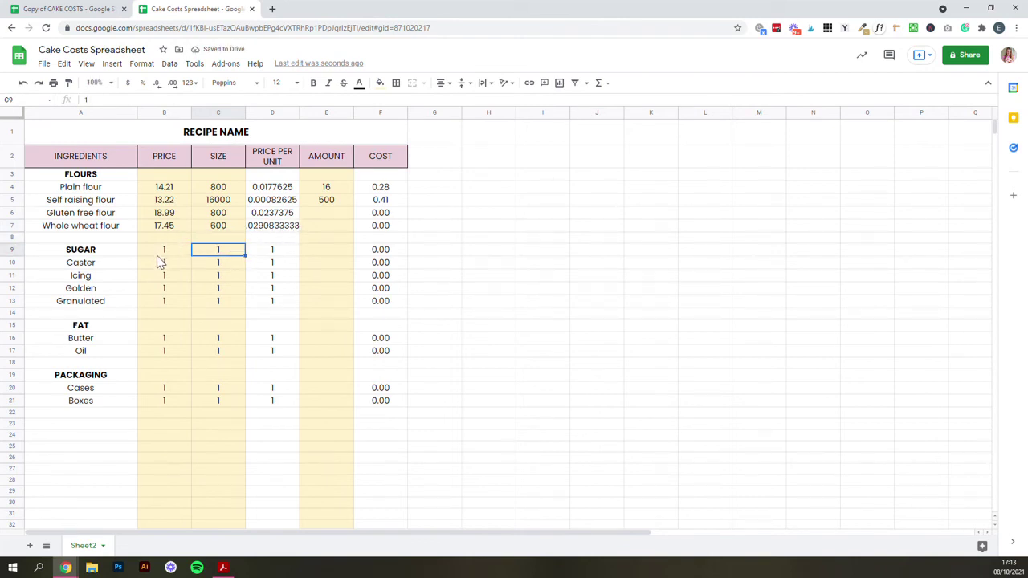
Clear the placeholders and formulas from the SUGAR heading row in B9:F9
drag(170, 252, 378, 252)
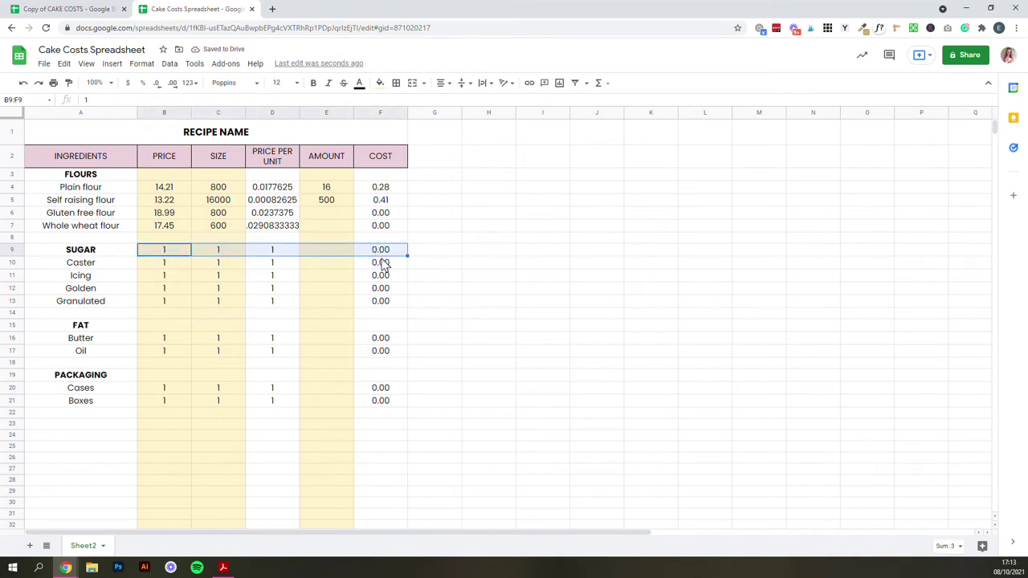
key(Delete)
click(176, 267)
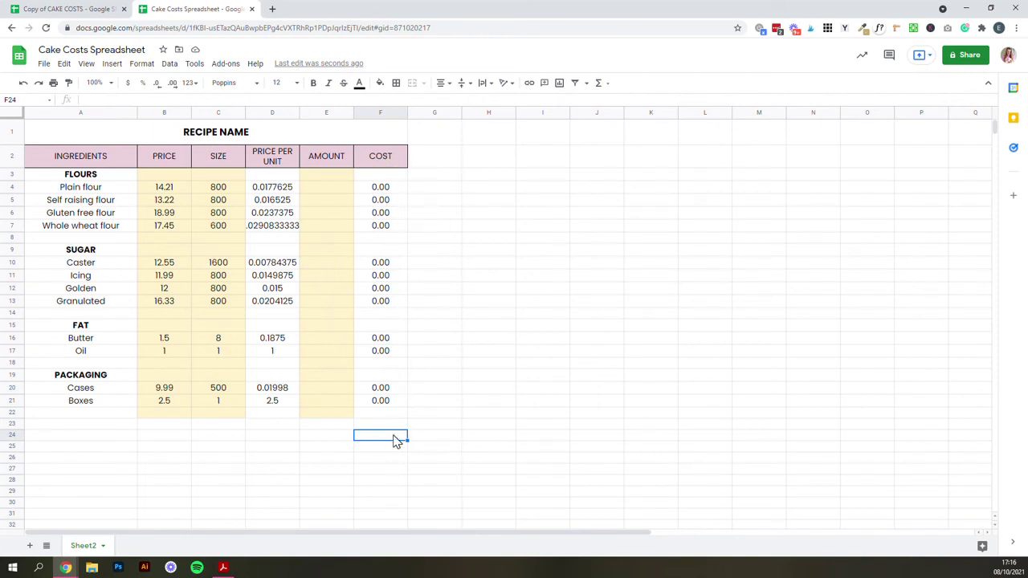
Total the ingredient and packaging costs in F24 with the formula =sum(F4:F21)
text(=)
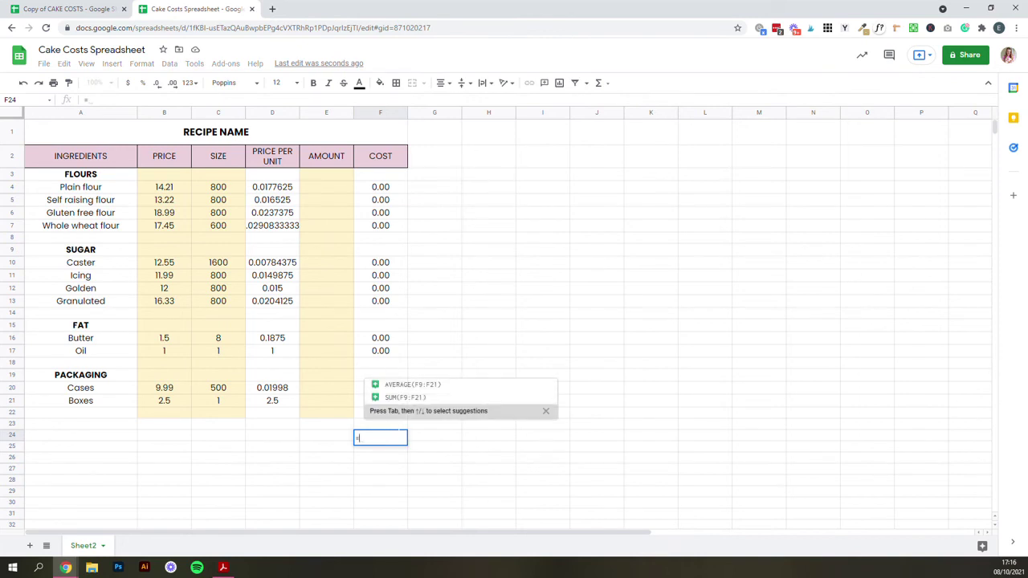
text(sum()
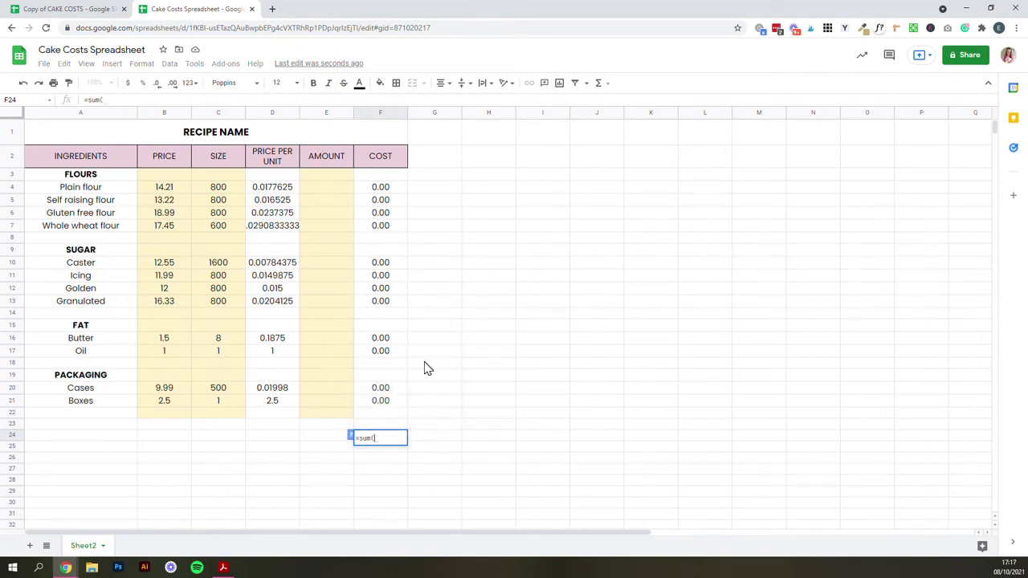
click(396, 189)
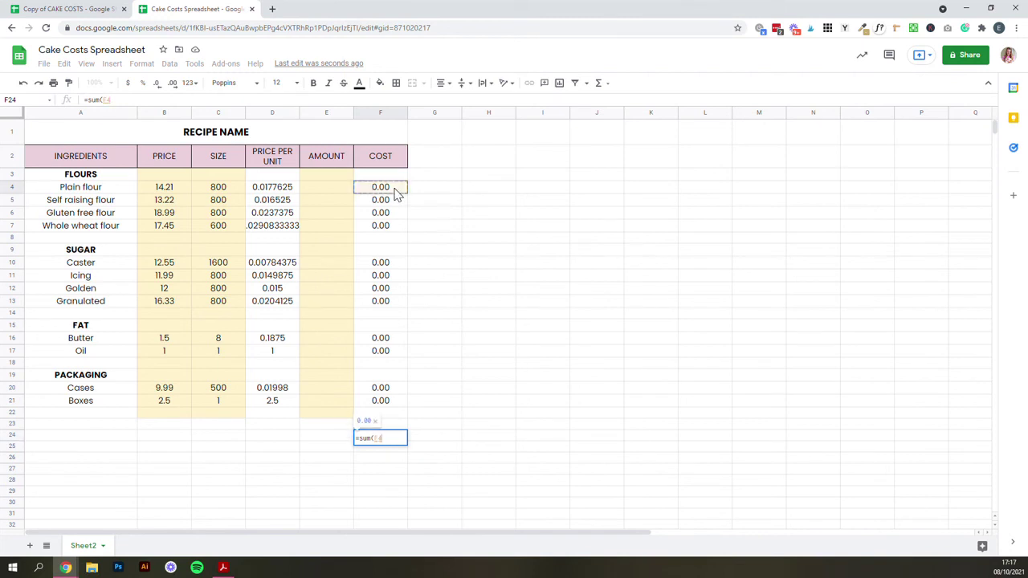
drag(396, 193, 396, 408)
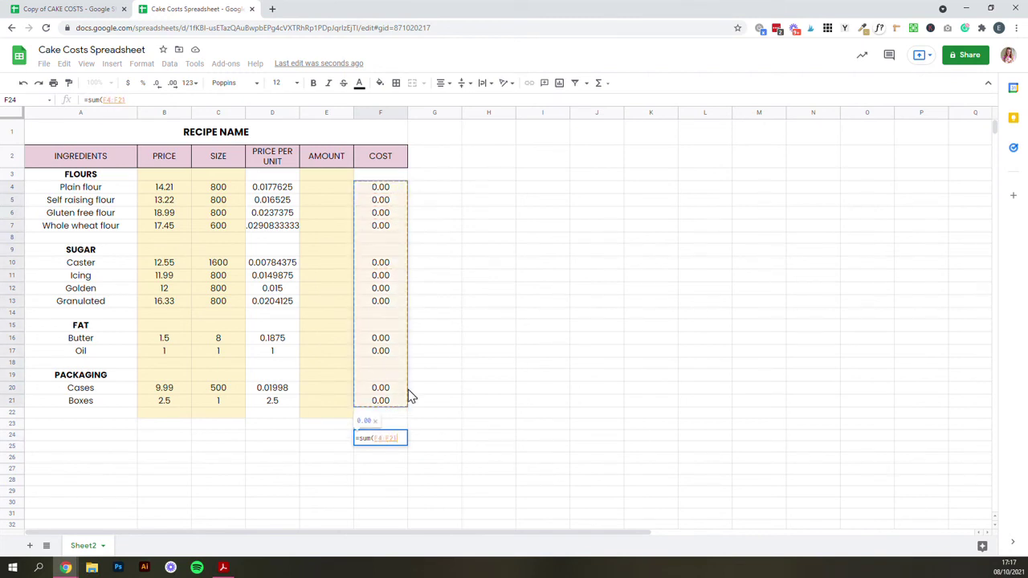
text())
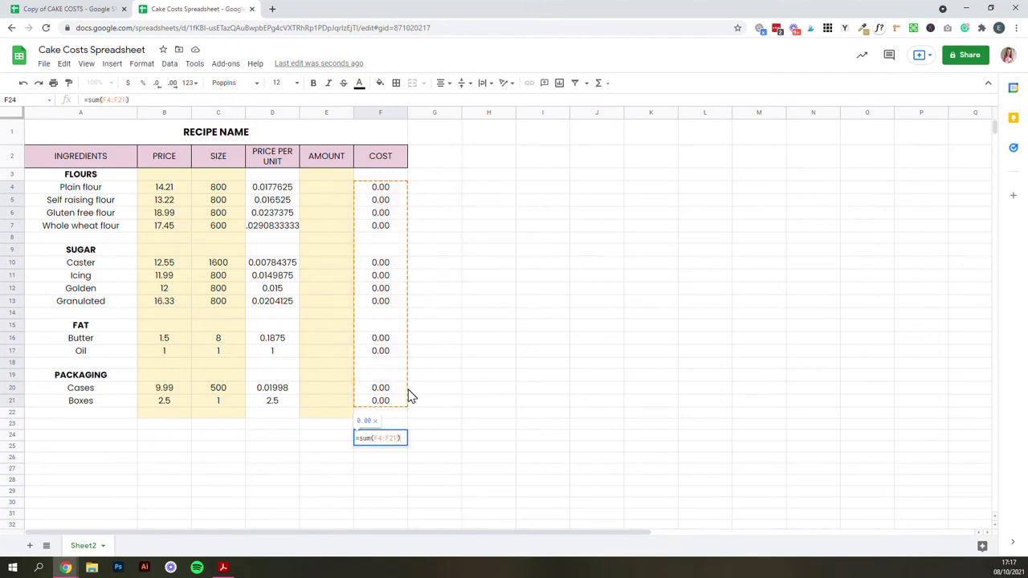
key(Return)
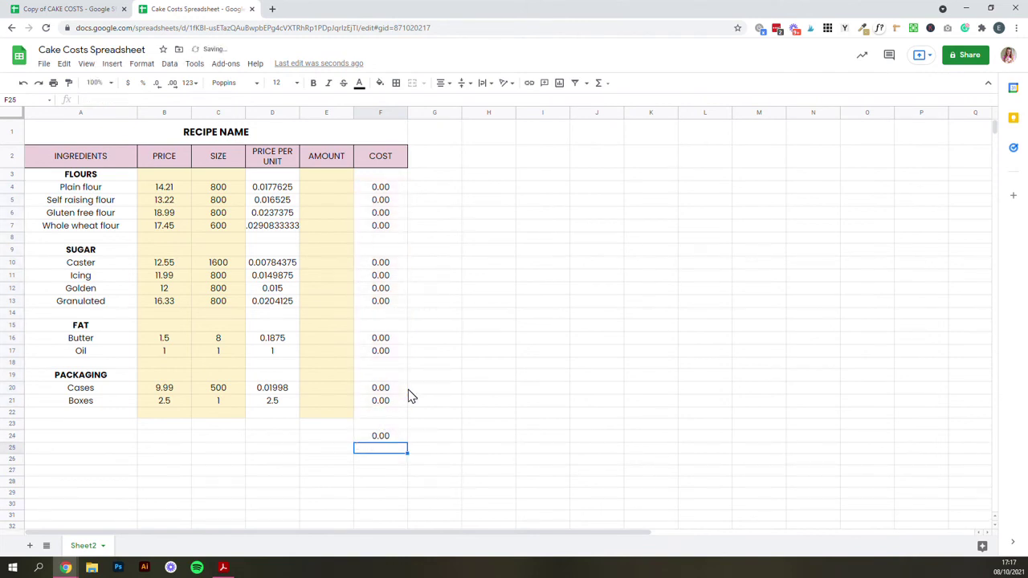
Format the total cell F24 with an outer border, light green 2 fill and font size 18
click(396, 441)
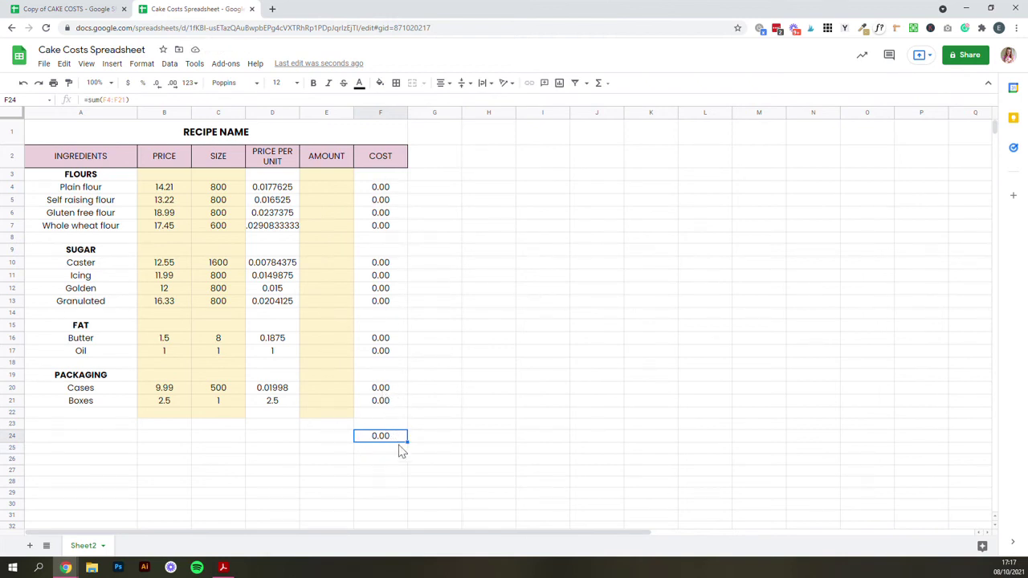
click(395, 83)
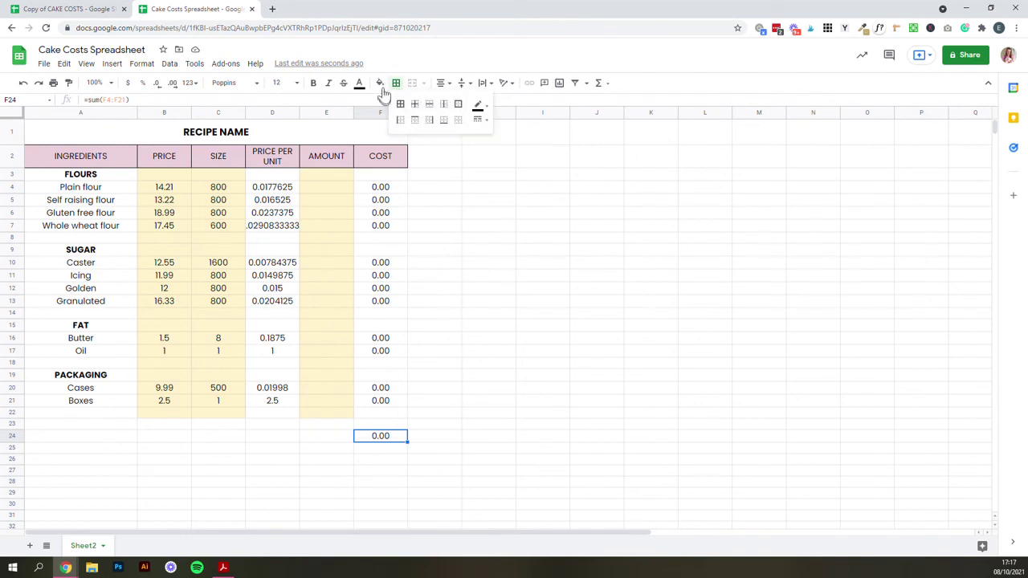
click(458, 103)
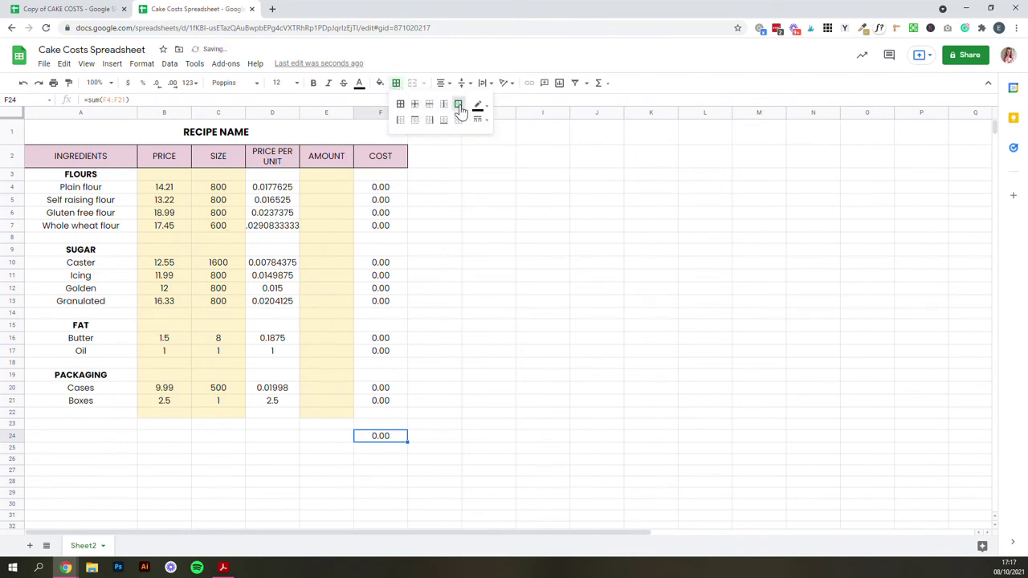
click(380, 83)
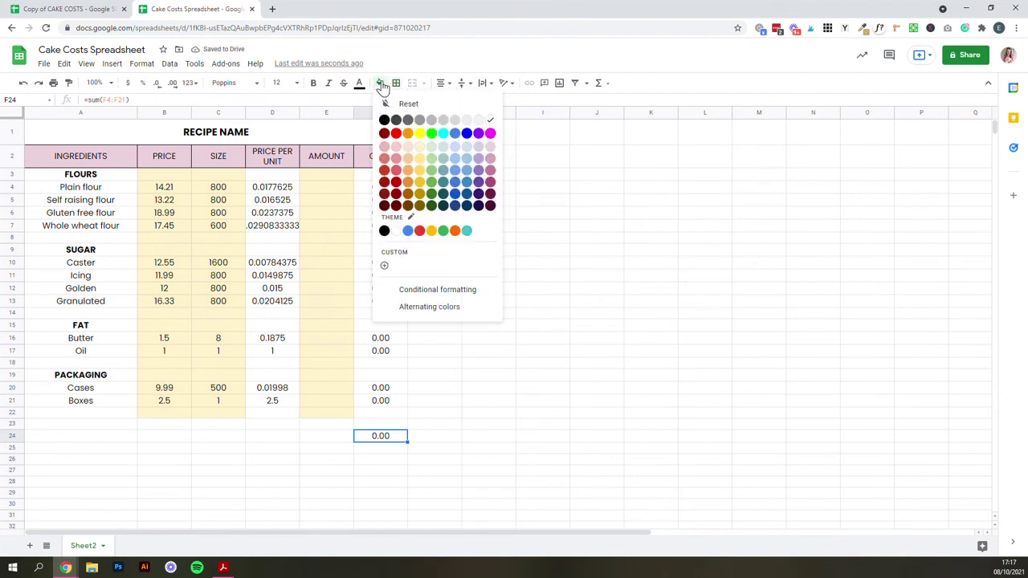
click(431, 159)
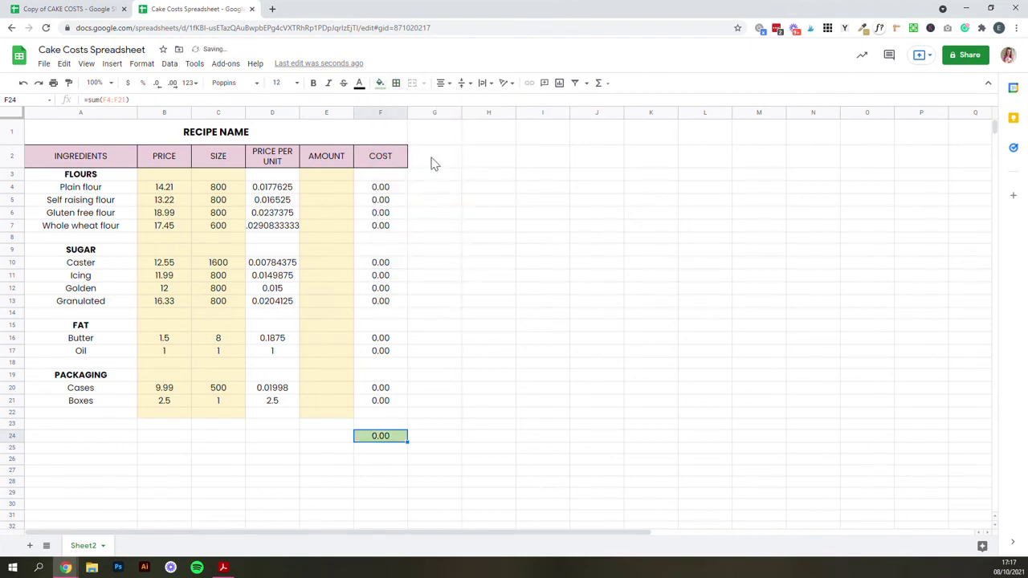
click(296, 83)
click(283, 242)
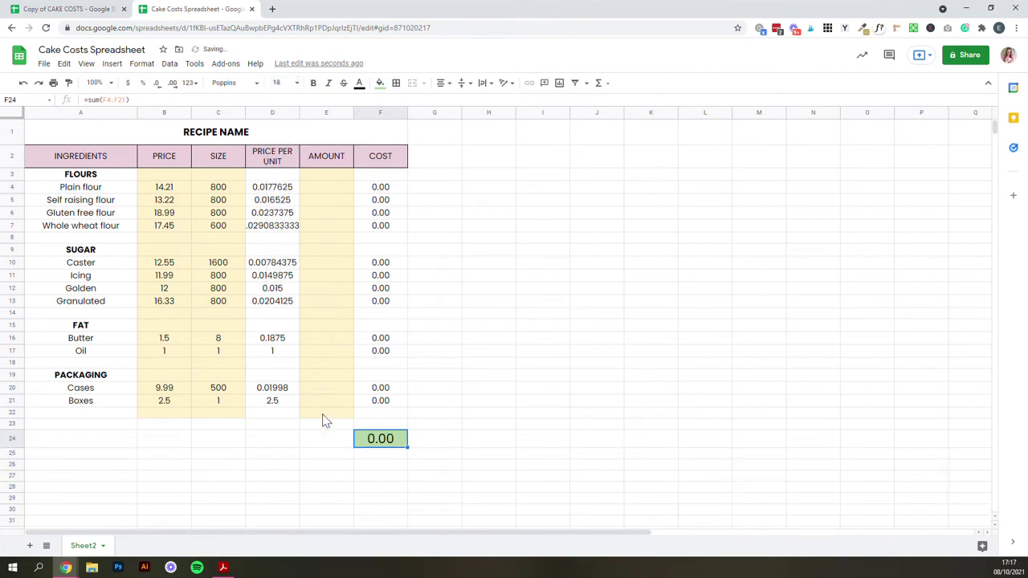
Label the total by entering "Total" in E24
click(332, 442)
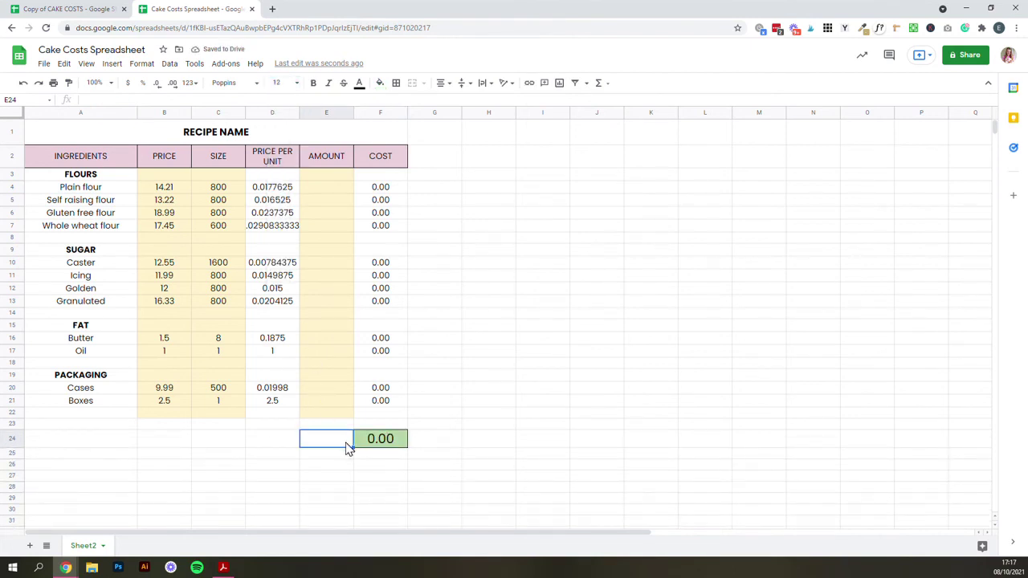
text(Total)
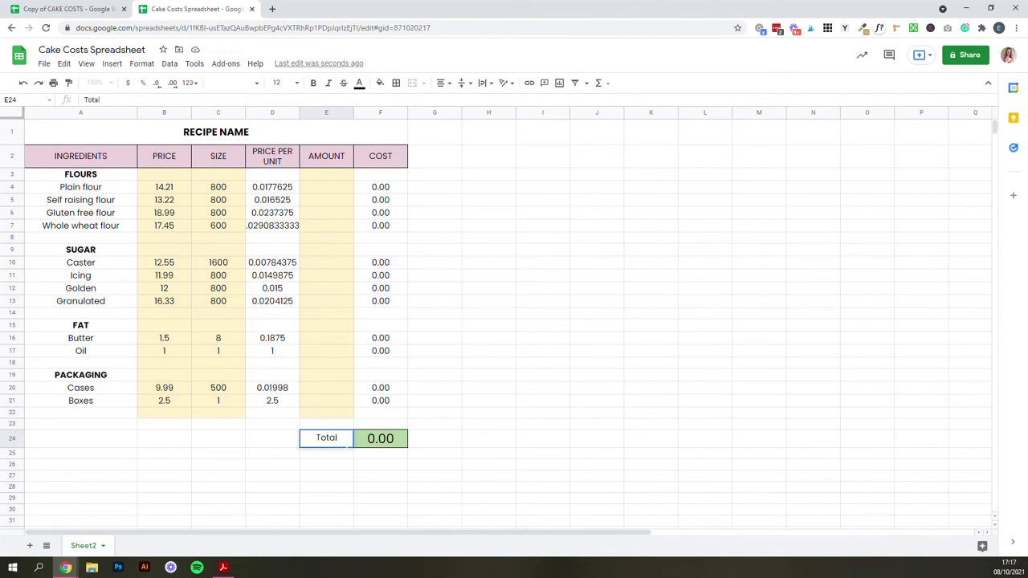
click(492, 437)
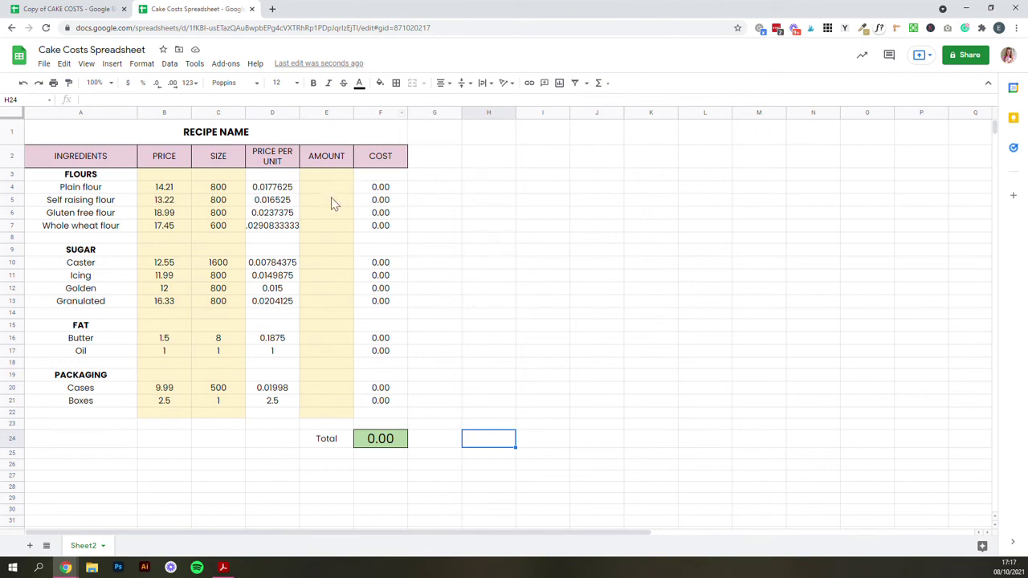
Rename Sheet2 as MASTER COSTS SHEET
right_click(81, 549)
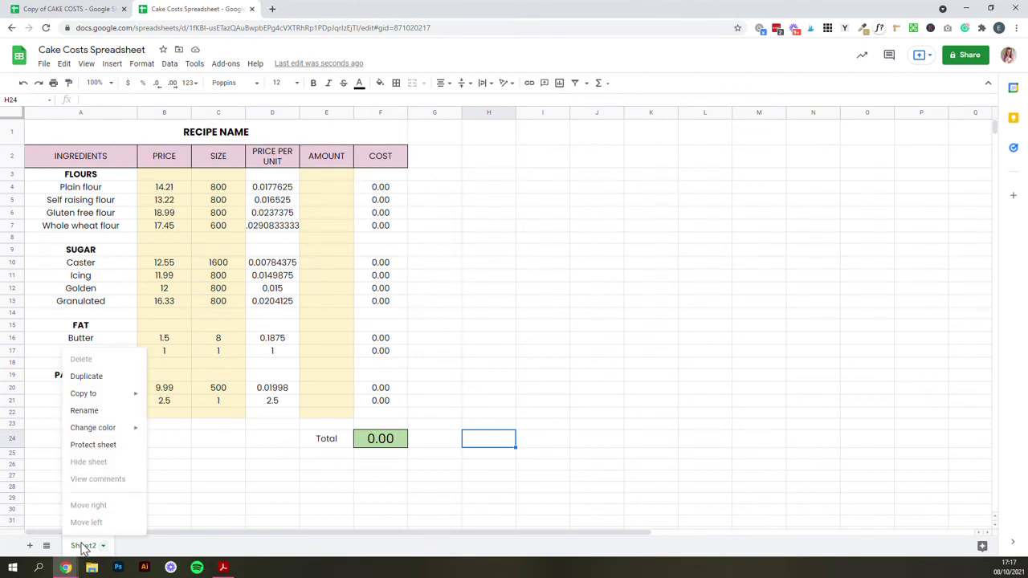
click(103, 412)
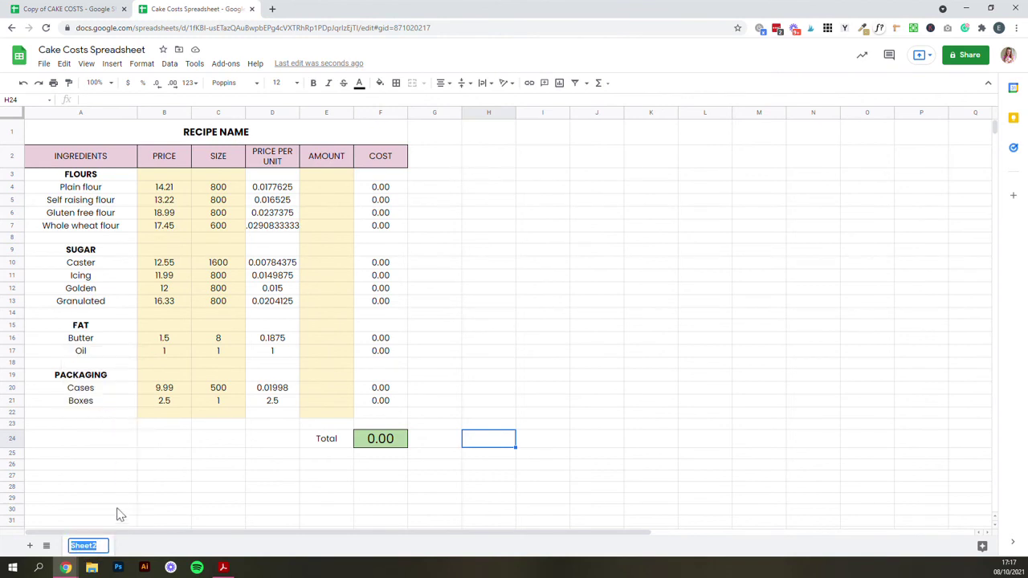
text(MASTER COSTS SHEET)
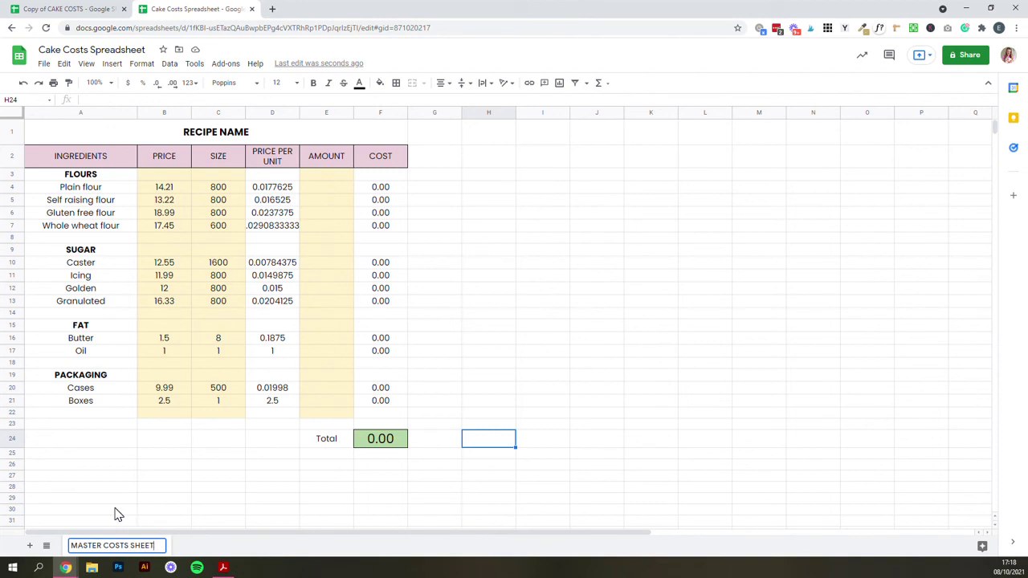
key(Return)
Duplicate the MASTER COSTS SHEET and rename the copy VANILLA CAKE
right_click(136, 548)
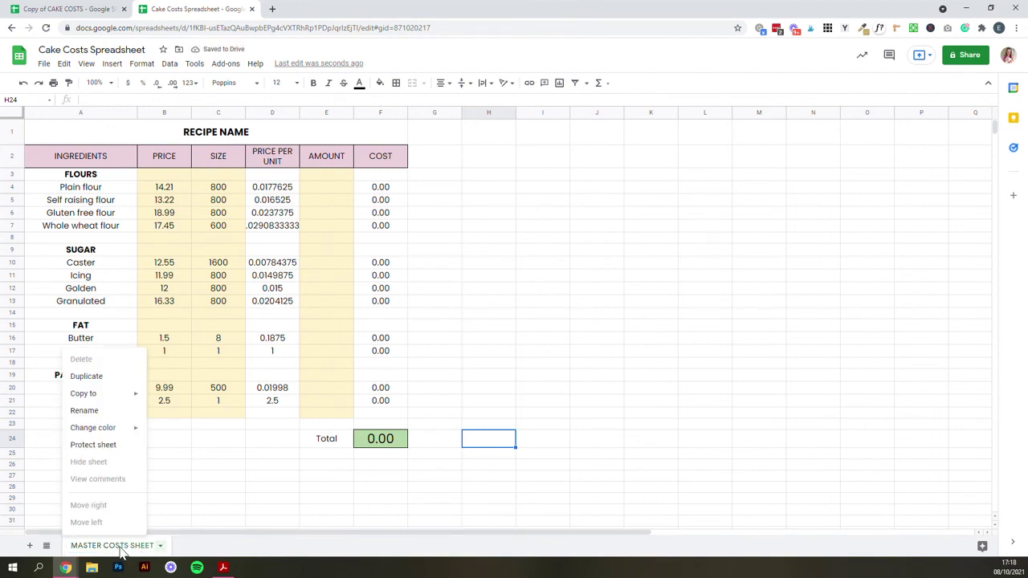
click(101, 377)
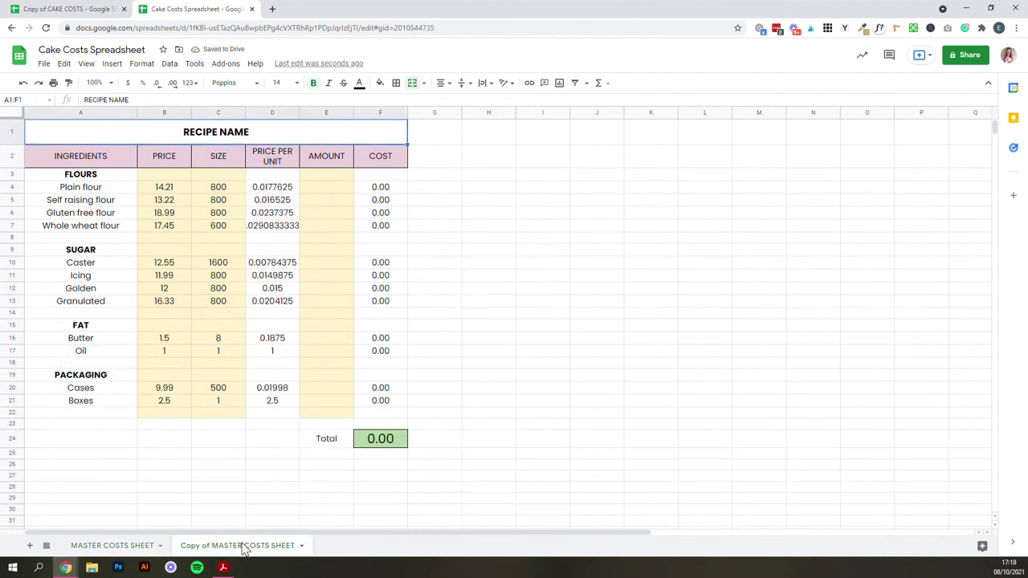
right_click(241, 547)
click(193, 411)
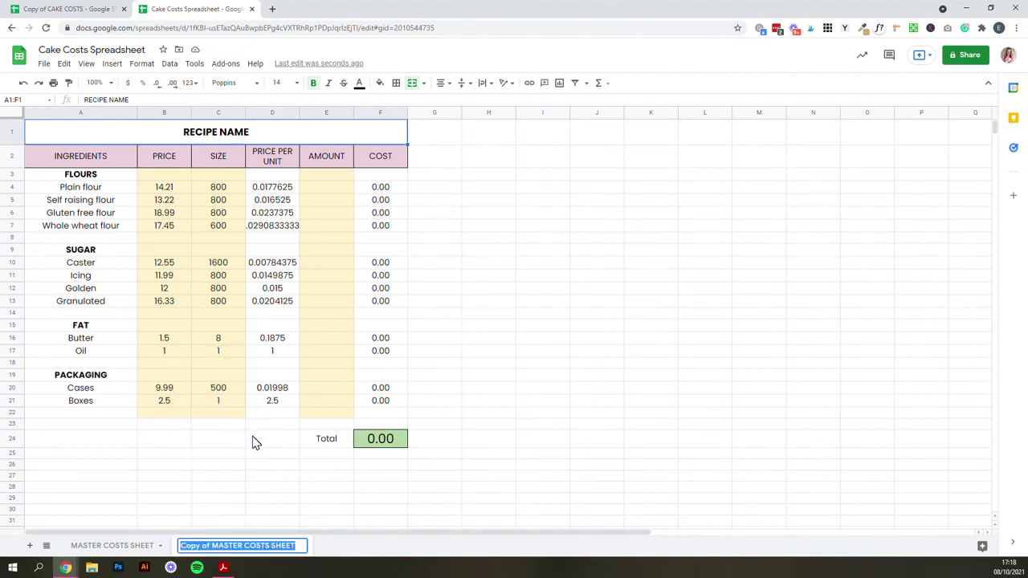
text(VANILLA CAKE)
key(Return)
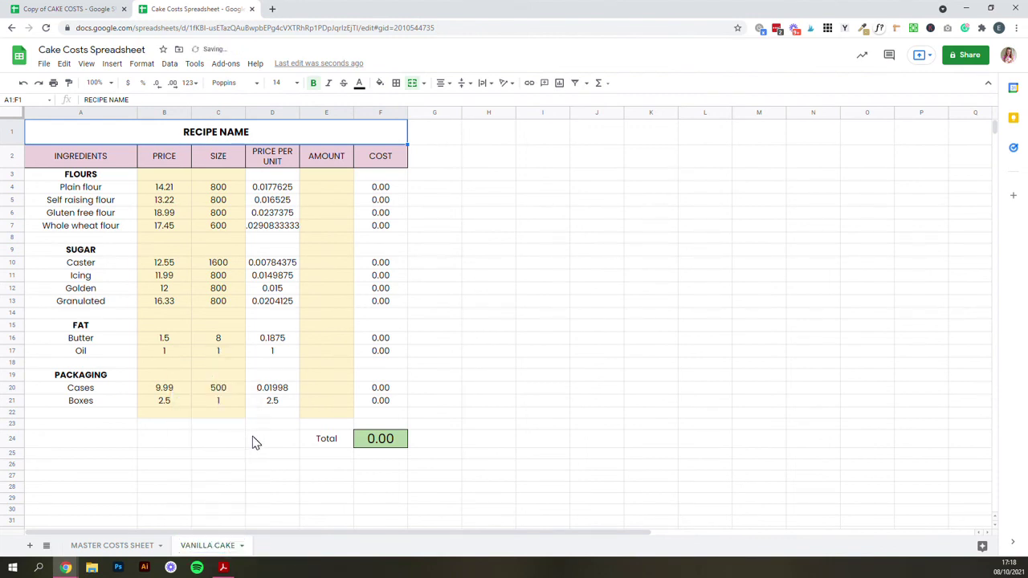
Replace the RECIPE NAME title on the VANILLA CAKE sheet with "VANILLA CAKE"
triple_click(223, 131)
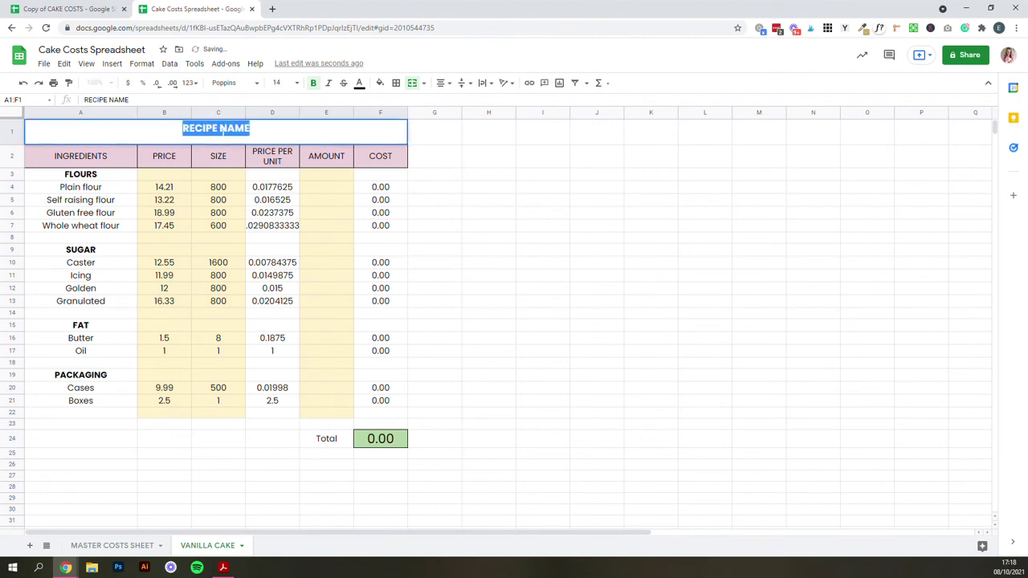
text(VANI)
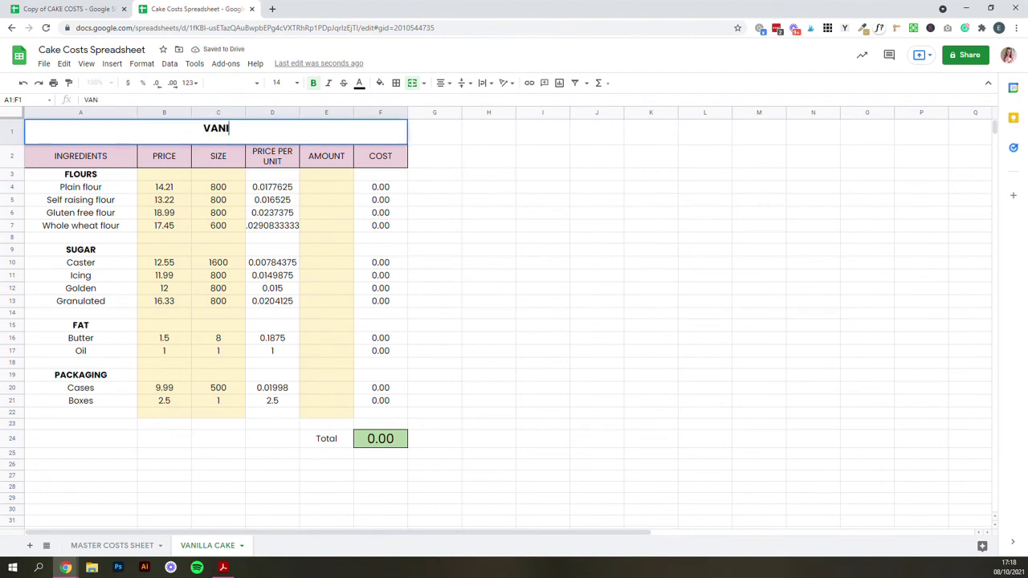
text(ALLA CAKE)
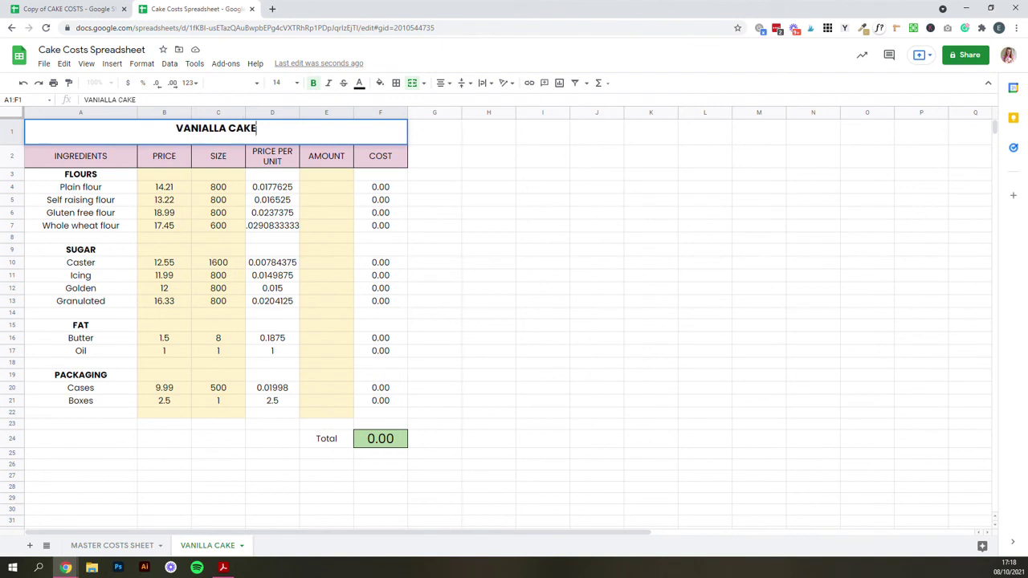
key(Return)
double_click(212, 137)
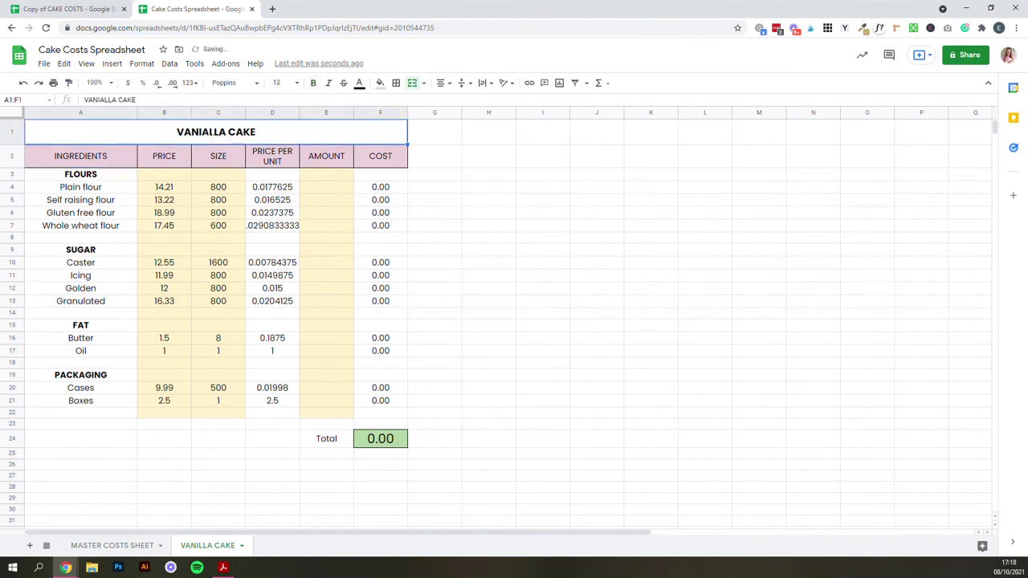
drag(210, 128, 202, 129)
key(BackSpace)
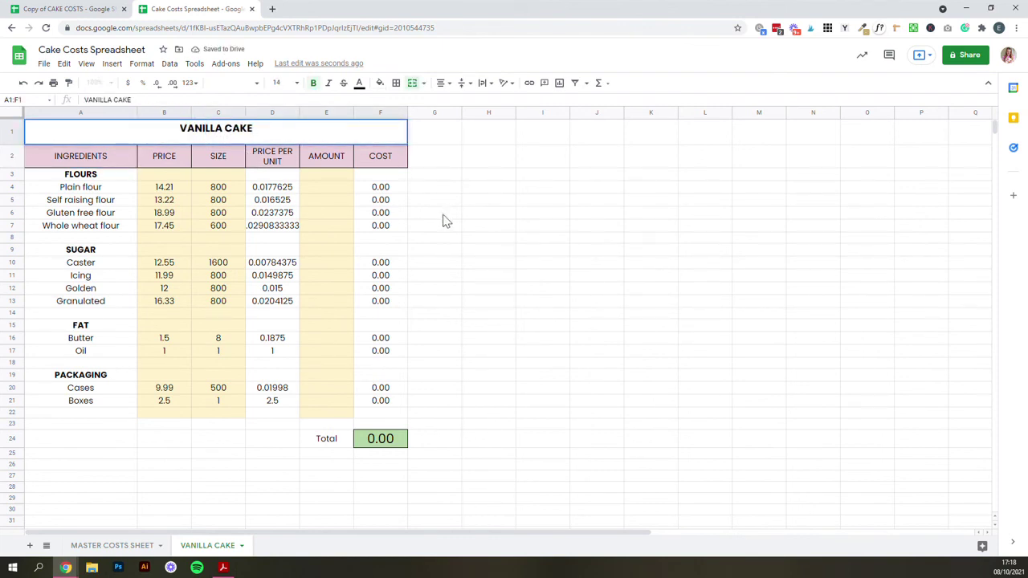
click(443, 221)
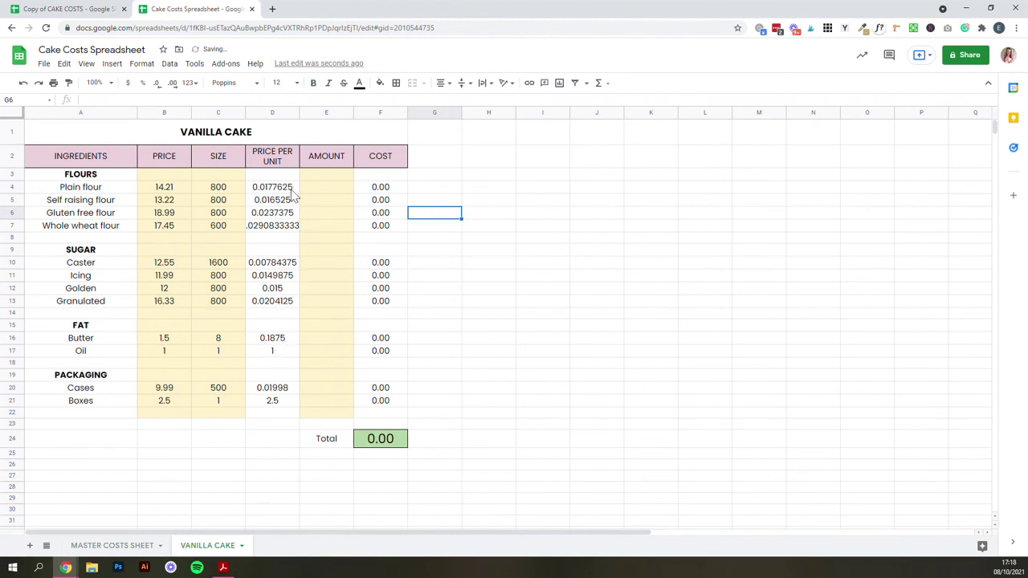
Enter the vanilla cake ingredient amounts: 16 for Plain flour in E4, 16 for Caster in E10 and 8 for Butter in E16
click(338, 188)
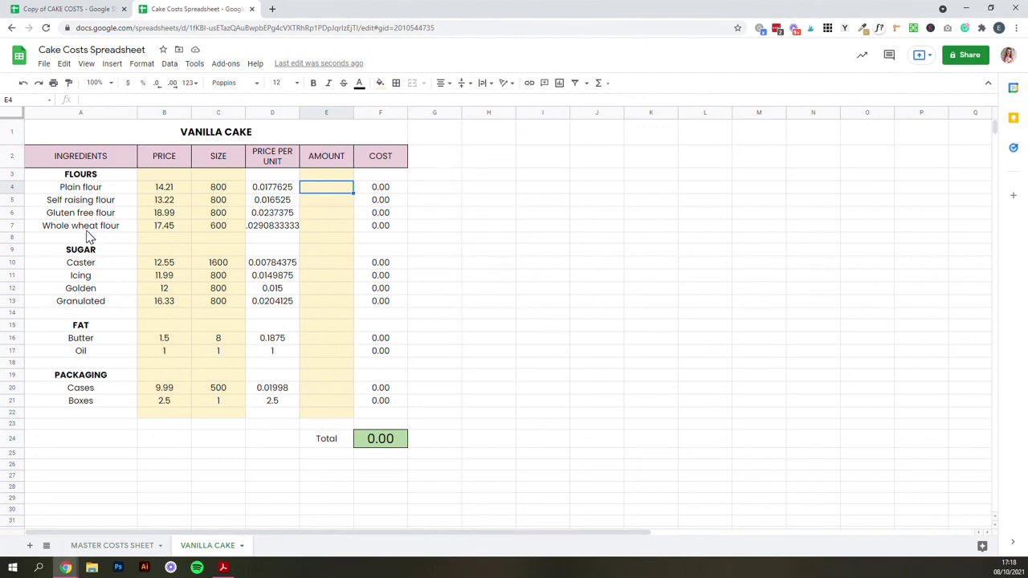
text(16)
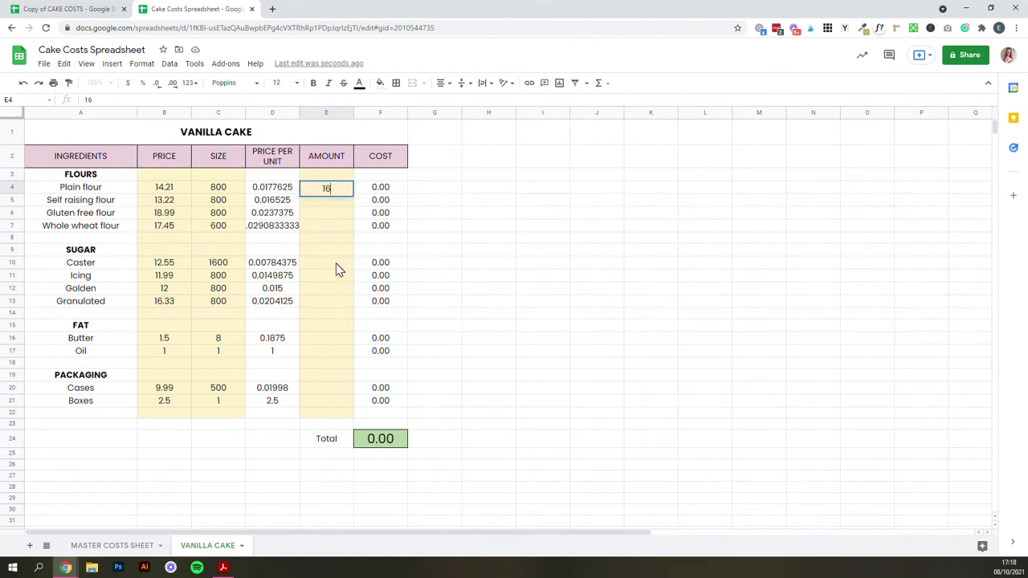
click(338, 267)
text(16)
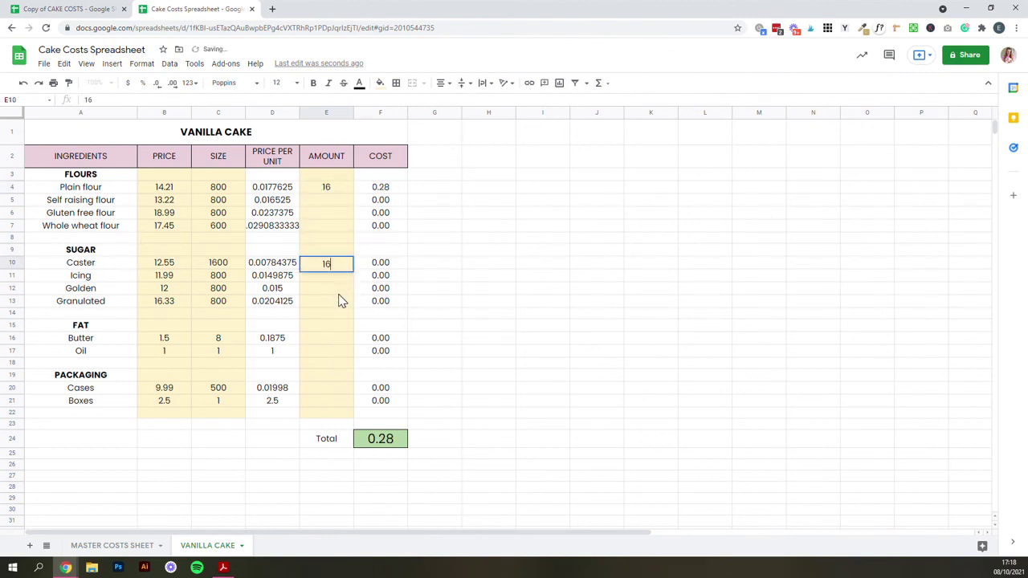
click(341, 301)
click(339, 341)
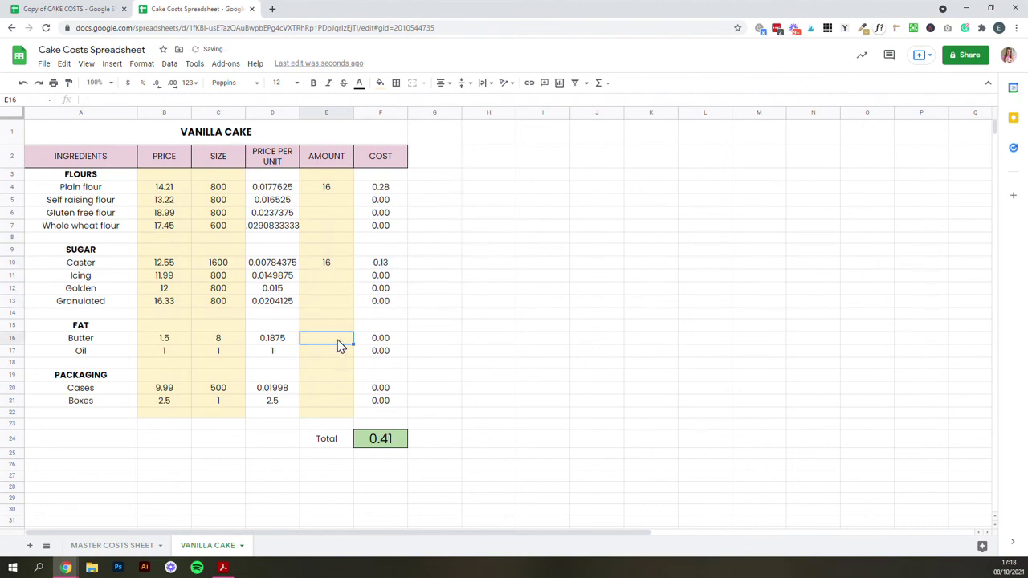
text(8)
click(350, 362)
Enter the vanilla cake packaging amounts: 15 for Cases in E20 and 1 for Boxes in E21
click(329, 391)
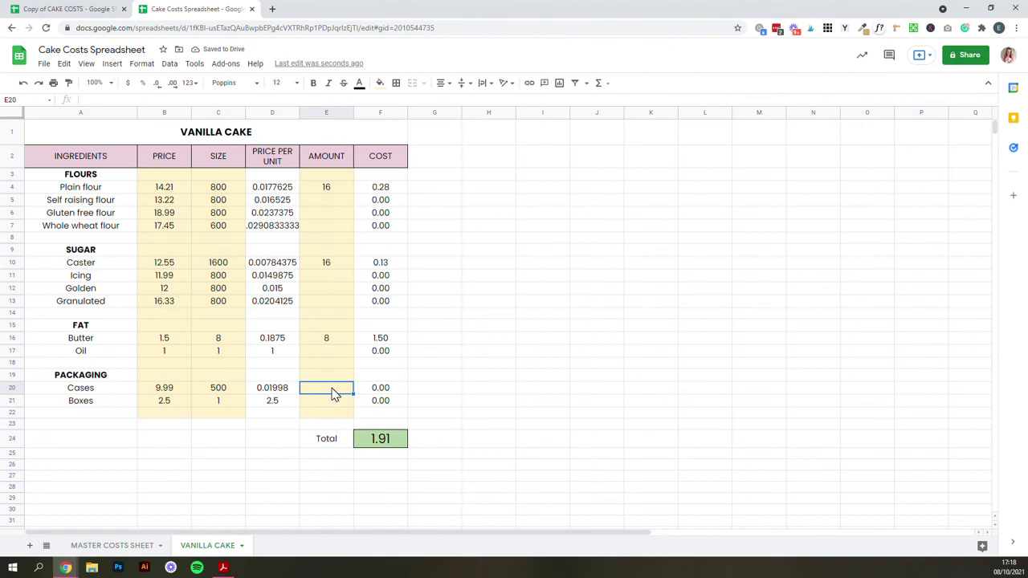
text(15)
key(Return)
text(1)
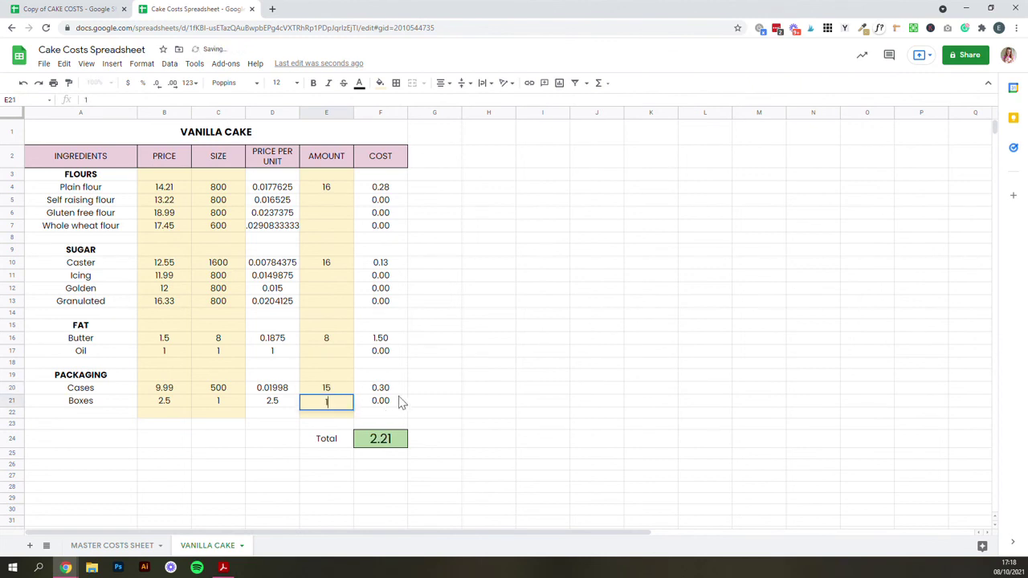
click(474, 378)
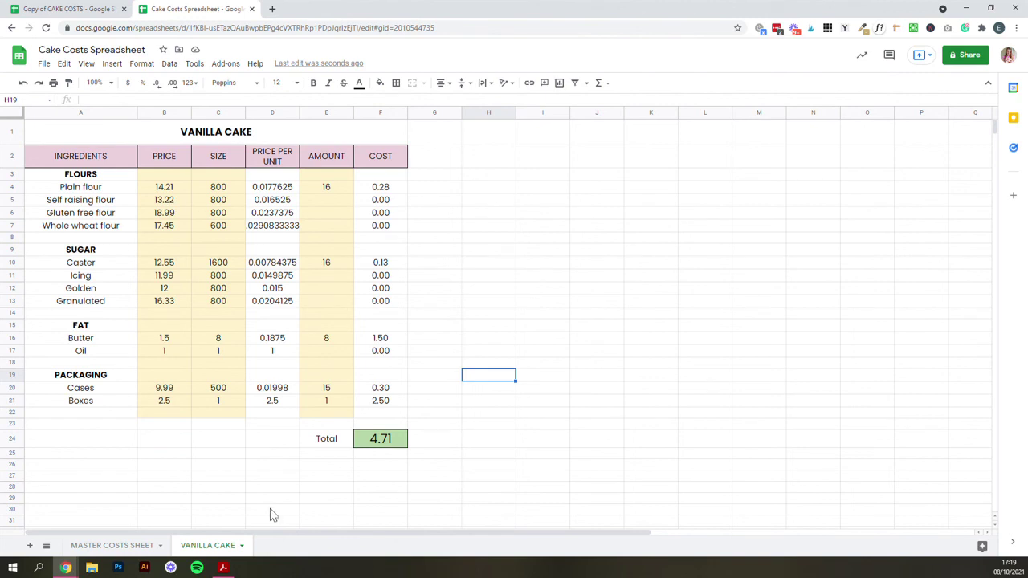
Duplicate the MASTER COSTS SHEET again for a second recipe
click(136, 547)
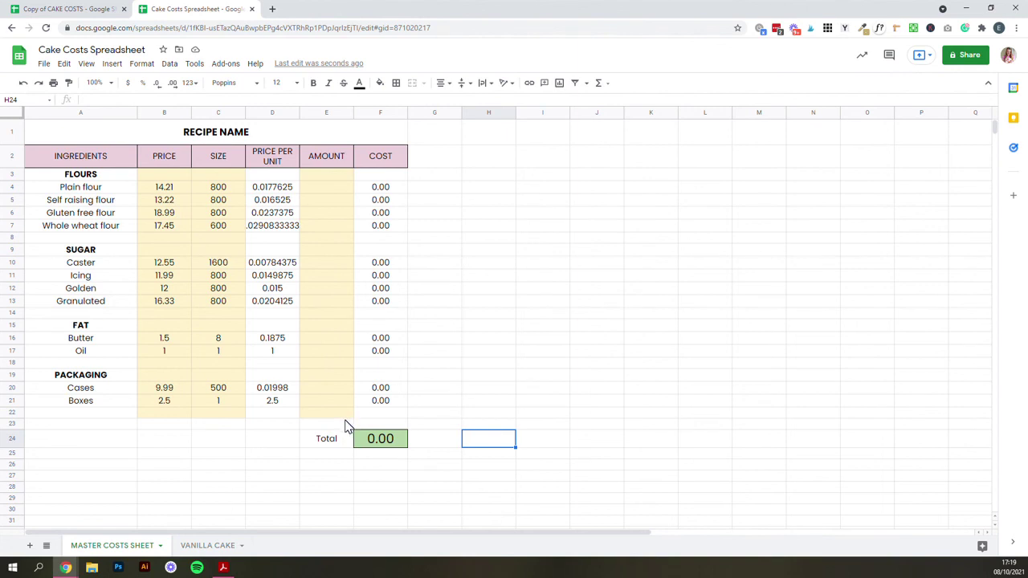
right_click(125, 548)
click(87, 377)
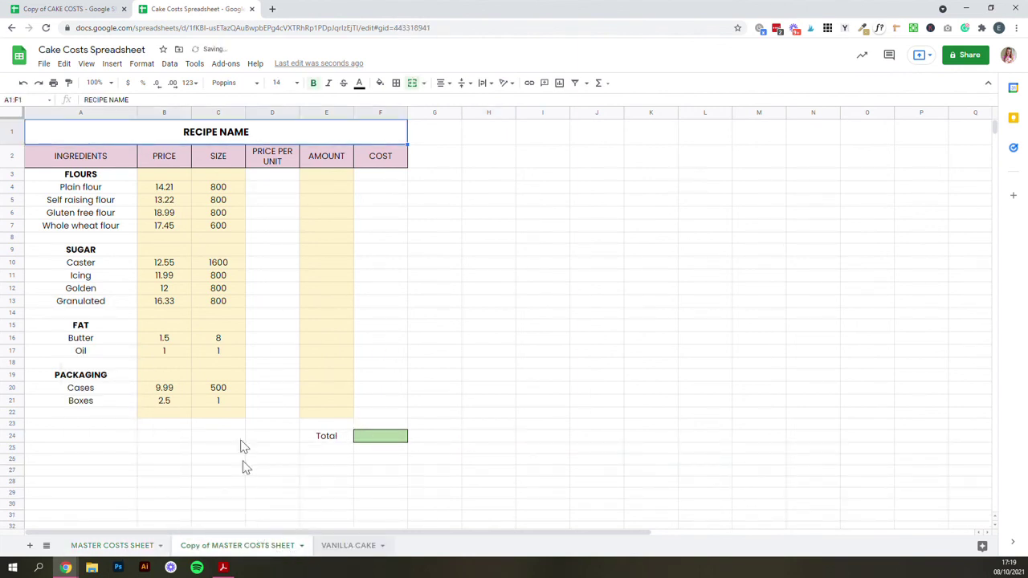
Replace the RECIPE NAME title on the new copy with "BROWNIES" and return to the MASTER COSTS SHEET
triple_click(239, 133)
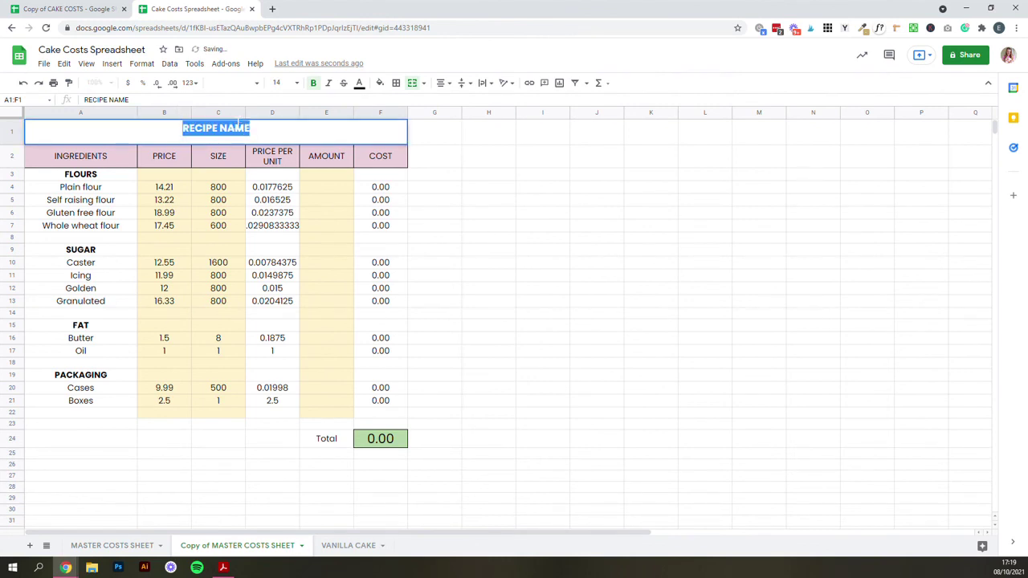
text(B)
key(BackSpace)
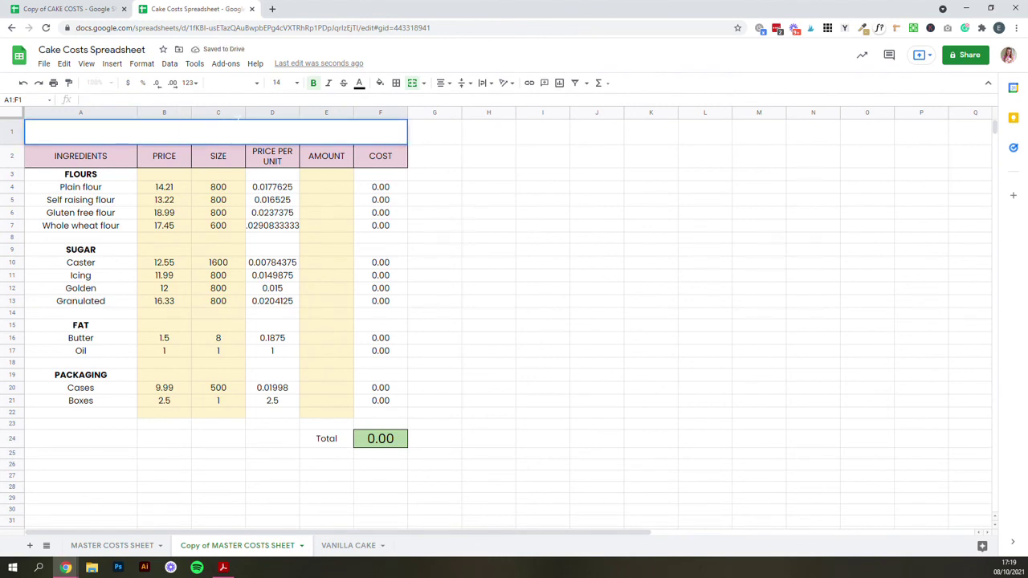
text(BROWNIES)
click(508, 278)
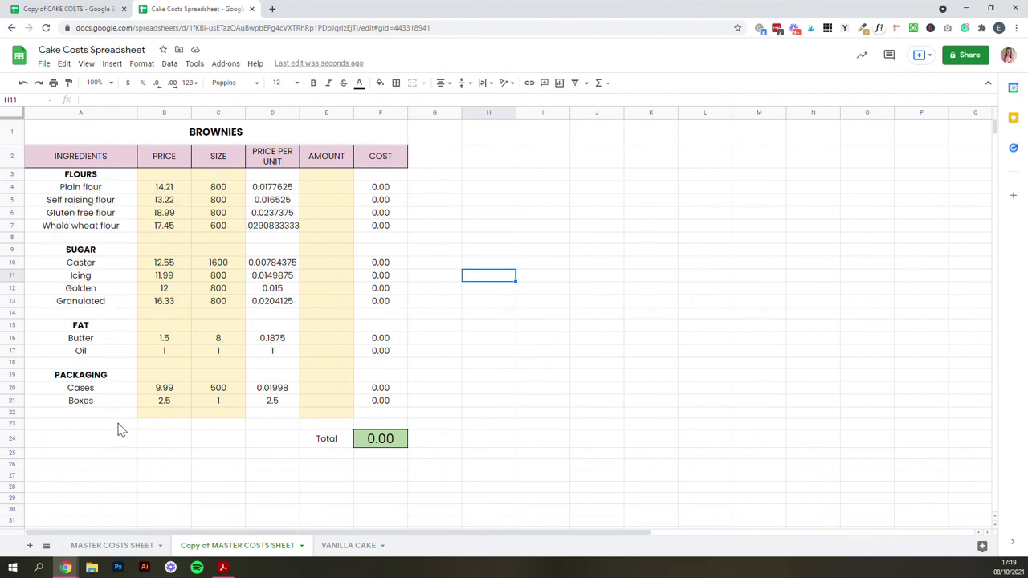
click(113, 547)
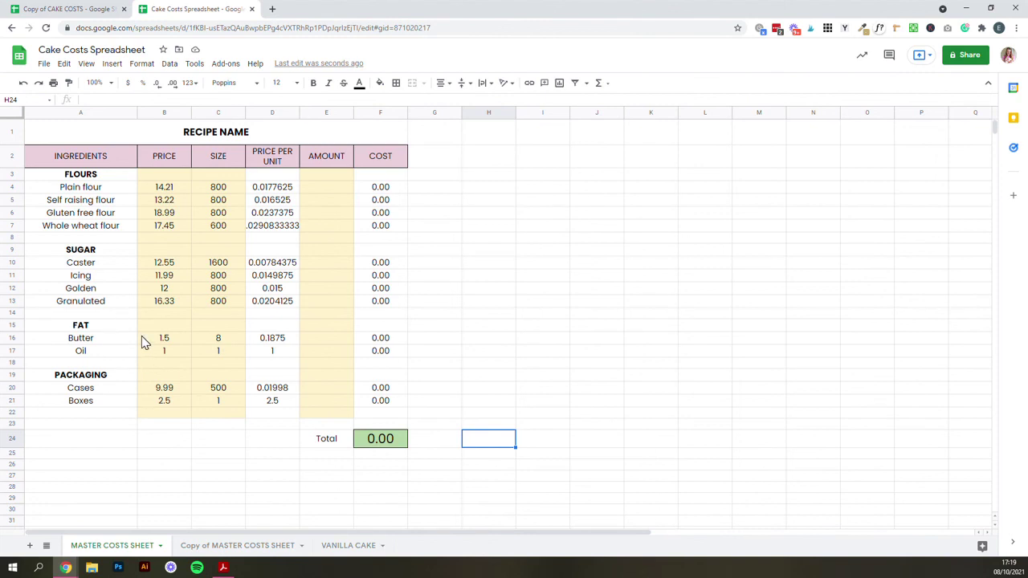
click(336, 191)
click(329, 212)
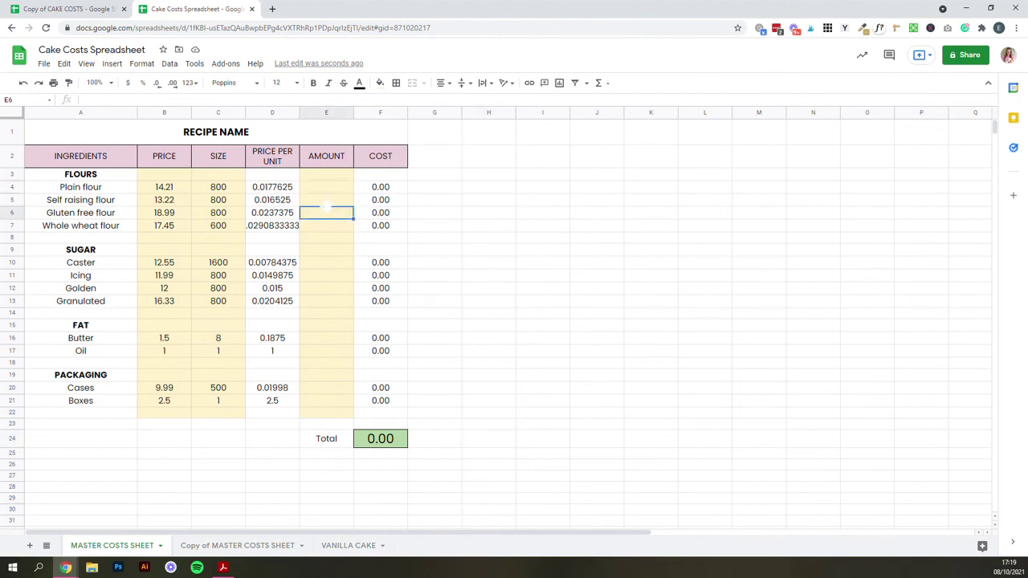
click(334, 191)
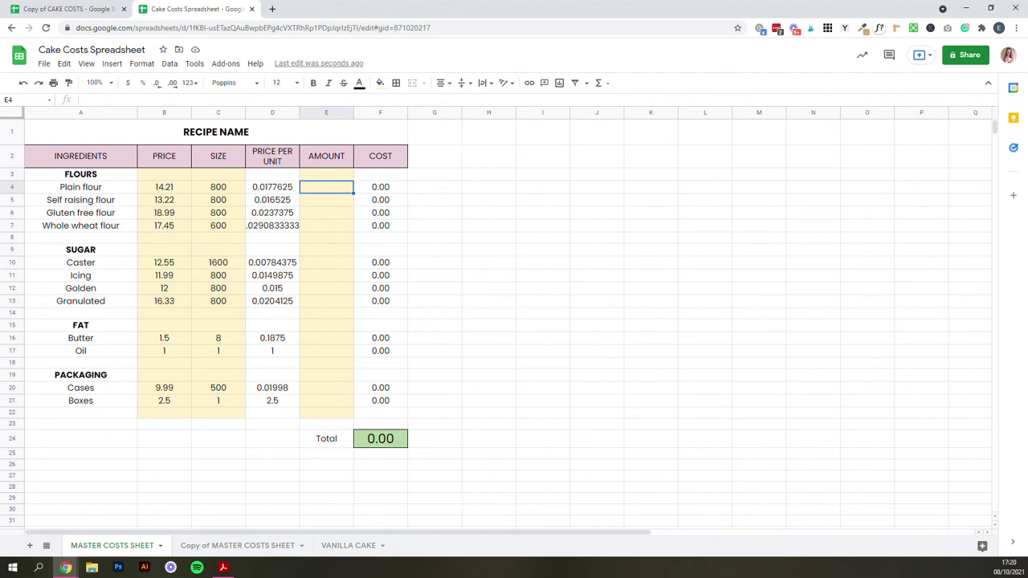
Using the VANILLA CAKE sheet's total, set Material Costs to 4.7 in the Cake Pricing Calculator PDF in Adobe Acrobat, and return to the spreadsheet in Chrome
click(347, 546)
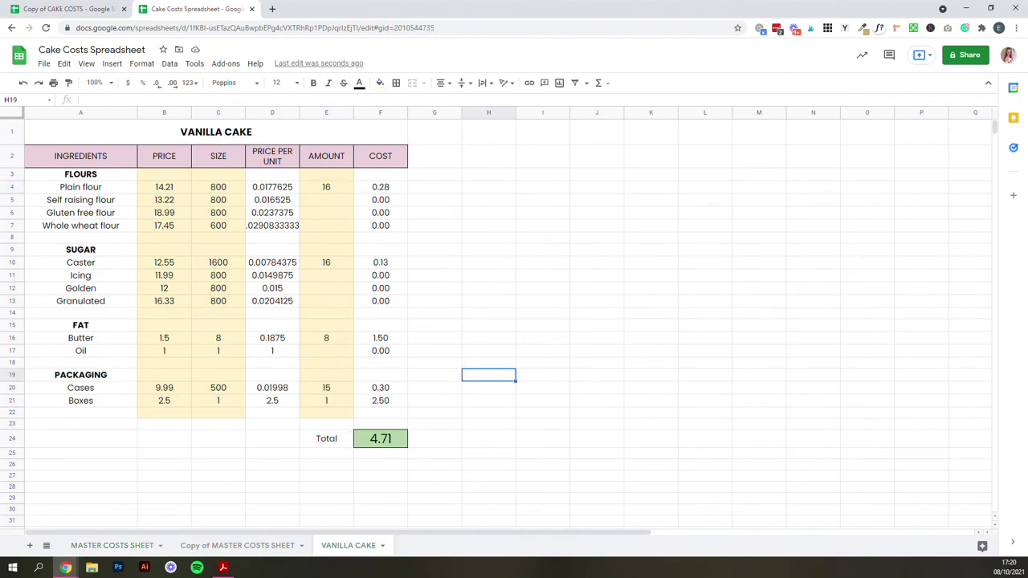
click(223, 568)
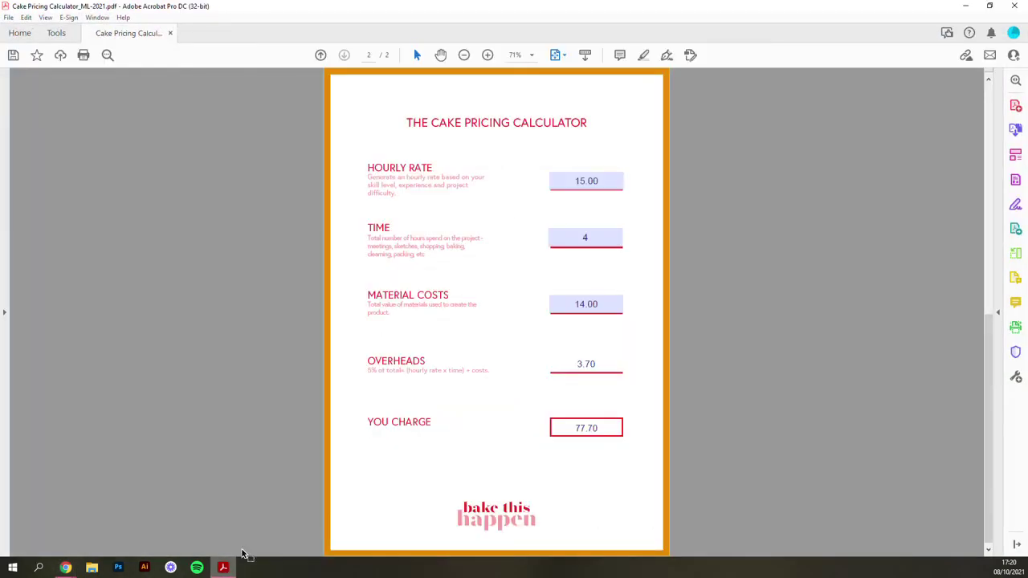
click(591, 301)
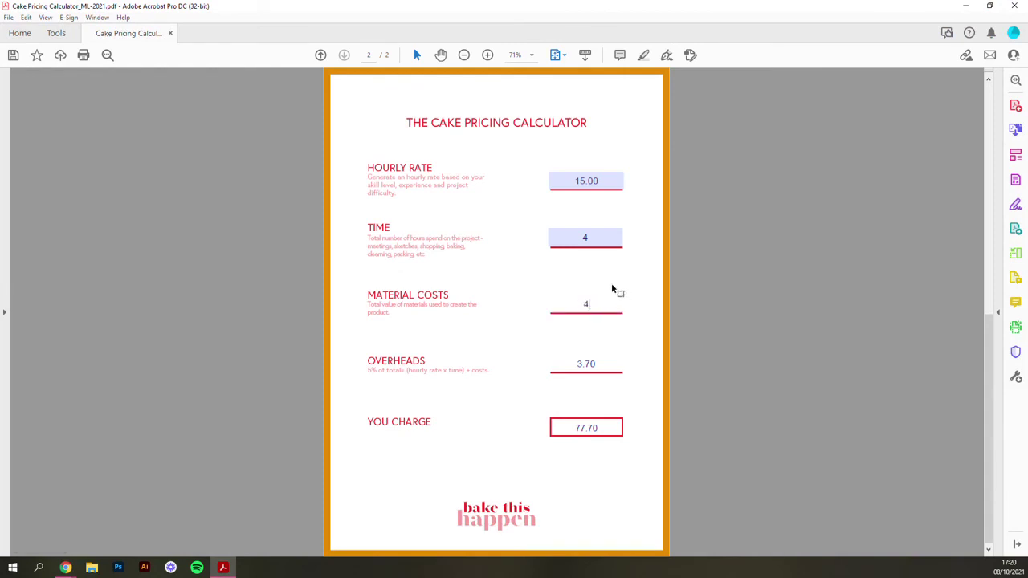
text(4.7)
click(642, 272)
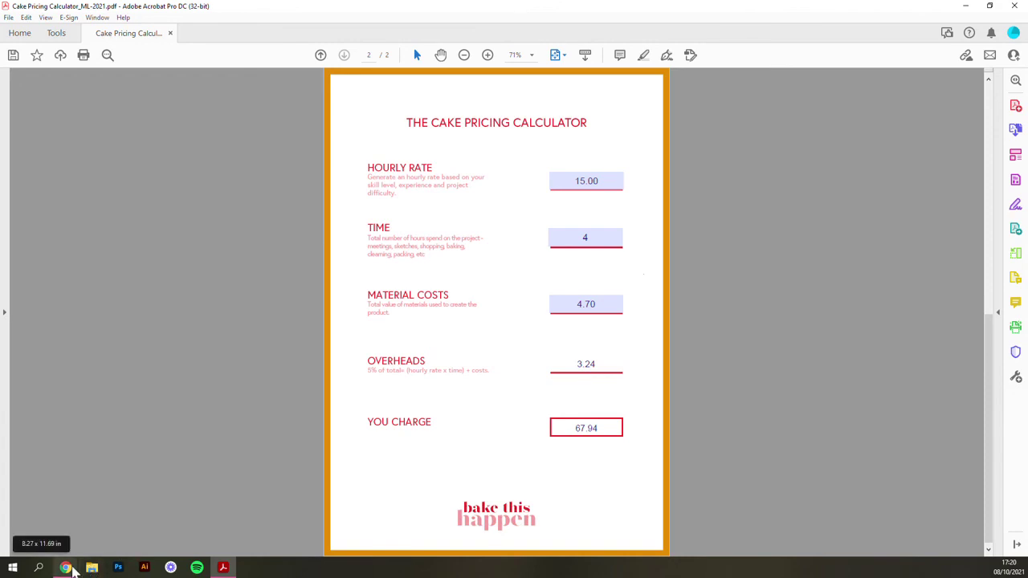
mouse_move(66, 566)
click(192, 530)
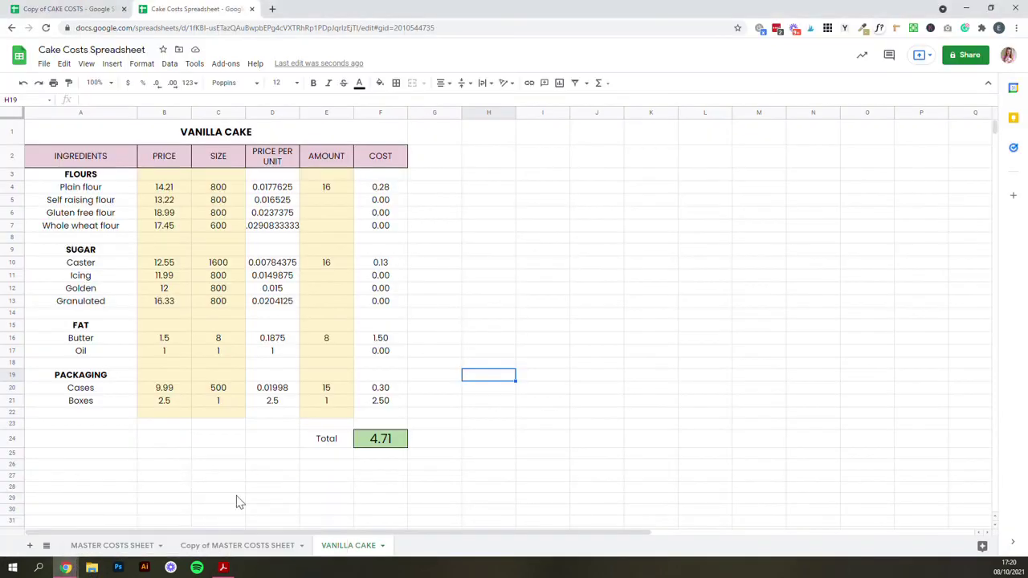